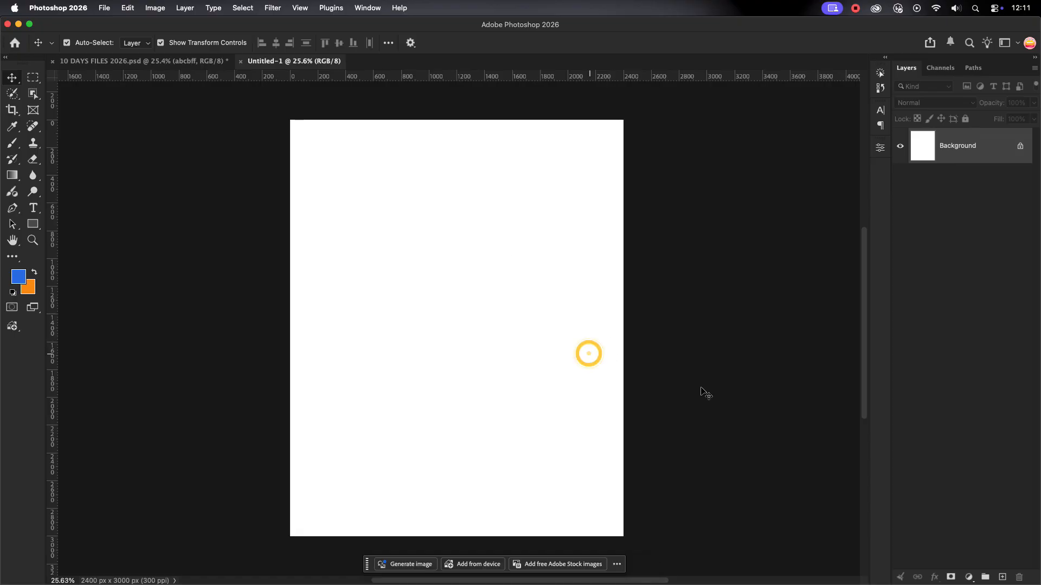
Add a Solid Color fill layer covering the canvas in light blue #abcbff.
left_click(974, 577)
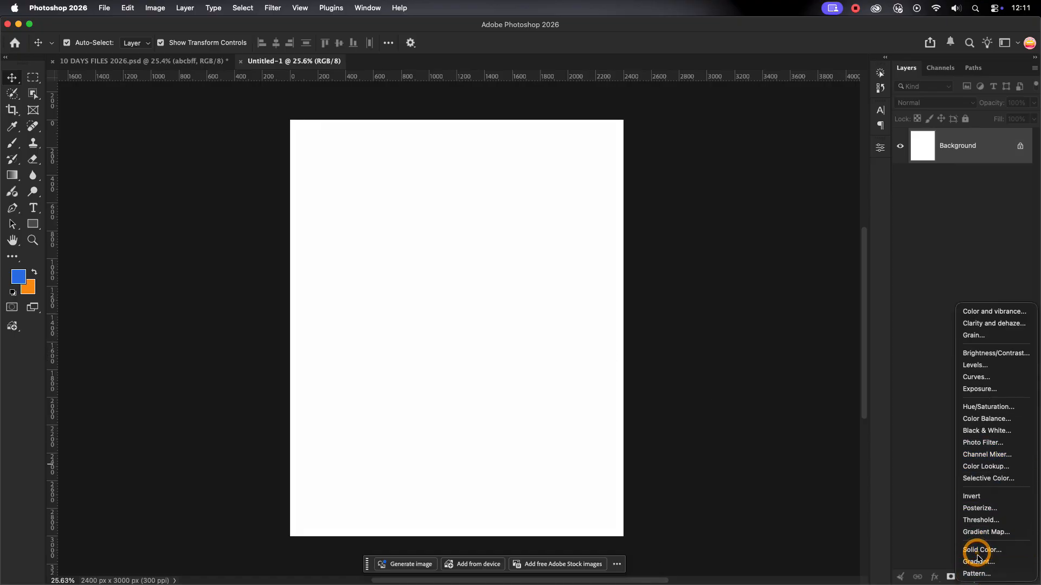
left_click(977, 552)
right_click(943, 394)
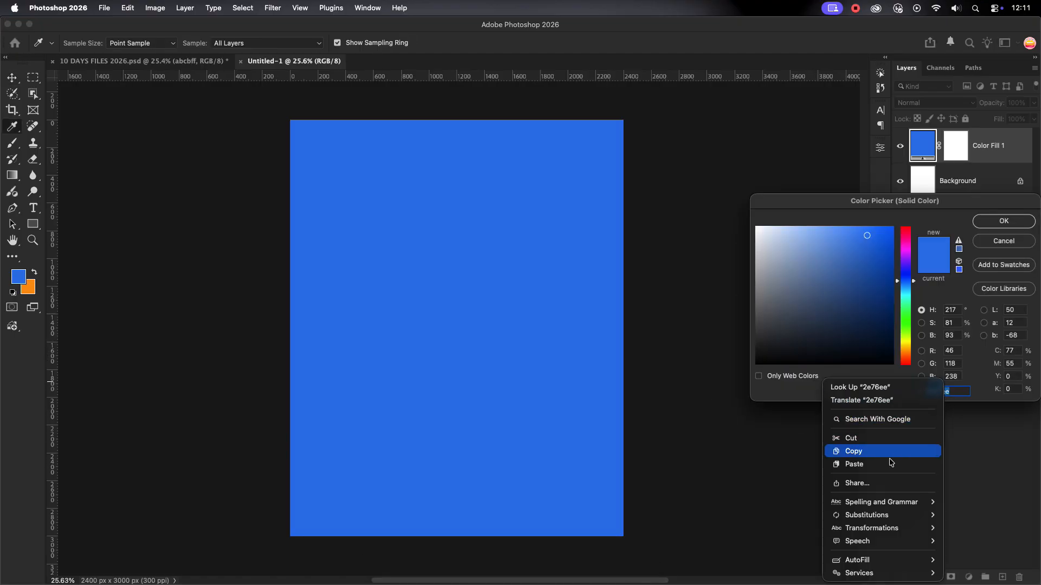
left_click(867, 464)
left_click(1003, 220)
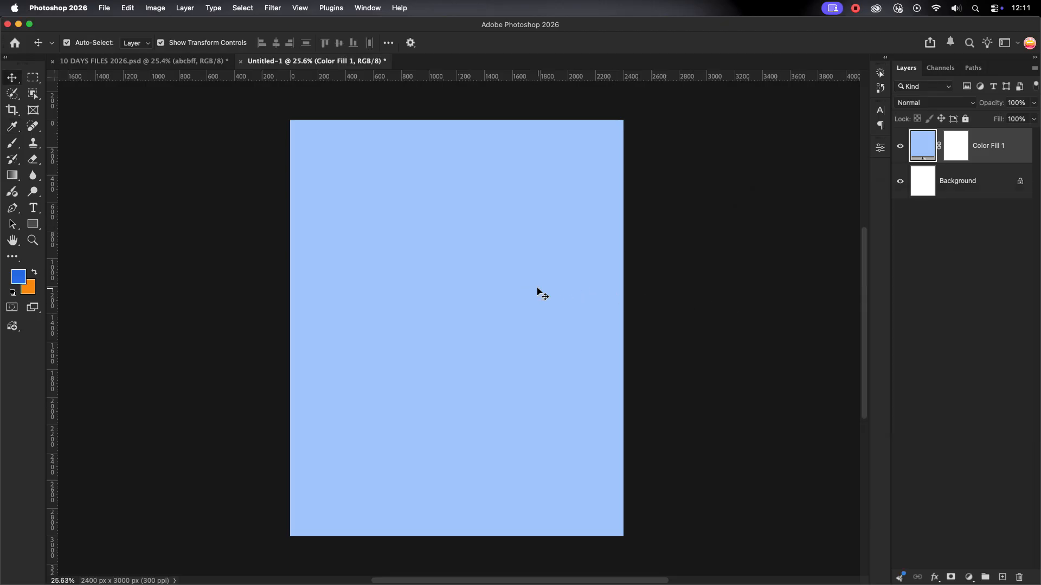
Create a new layer above the blue fill and set the foreground color to neutral grey with hue 0 and brightness 50%.
left_click(1003, 577)
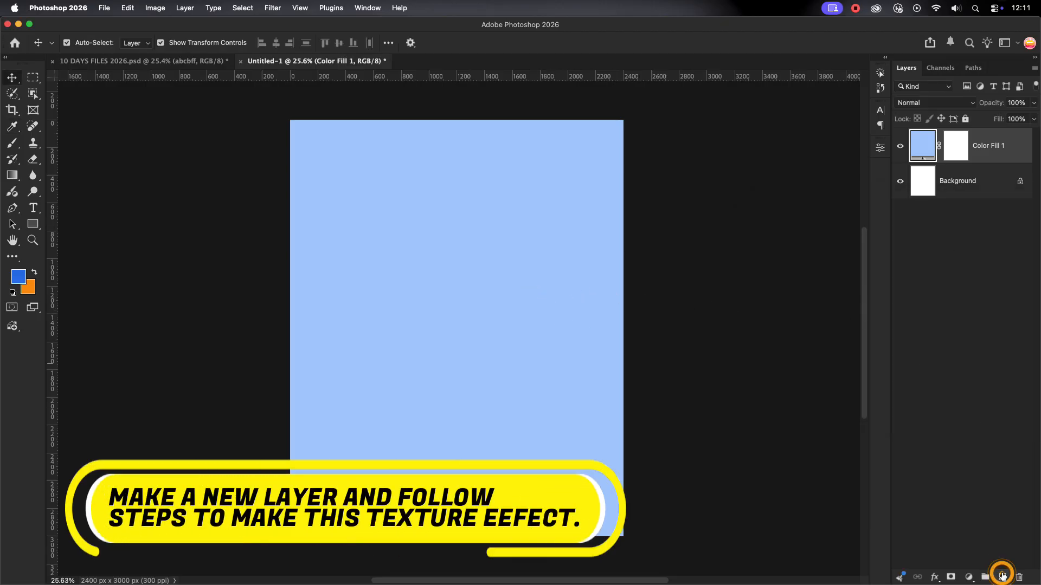
left_click(15, 279)
left_click_drag(783, 287, 710, 306)
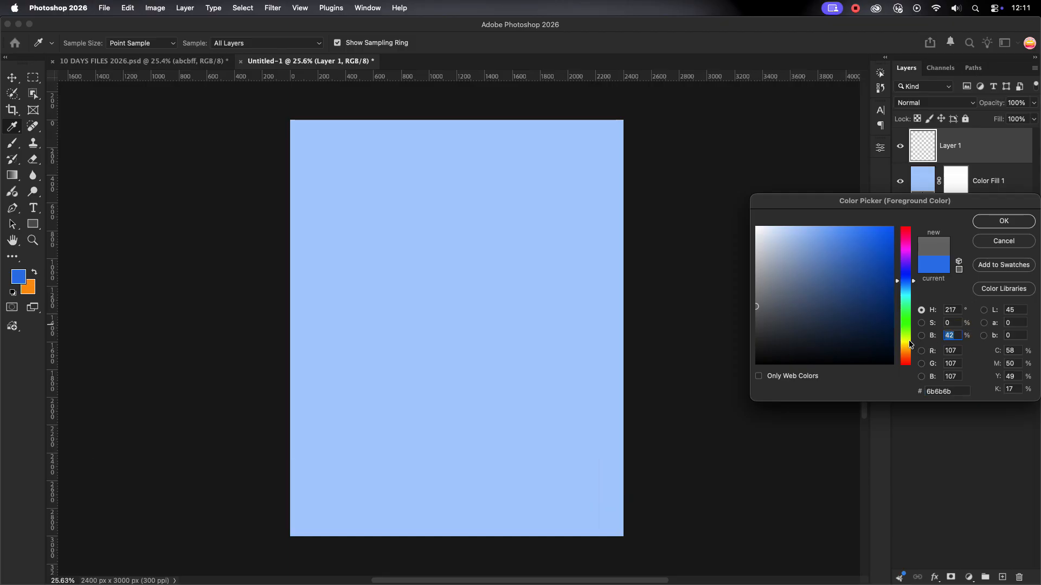
type("50")
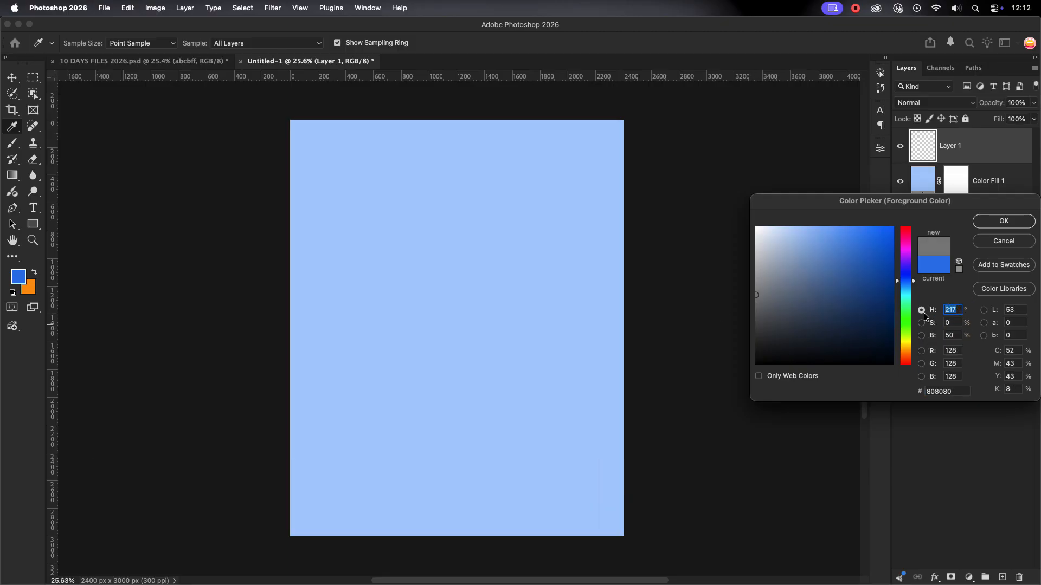
type("0")
left_click(1003, 222)
Fill the new layer with the grey foreground color and convert it to a smart object.
key("v")
left_click(971, 144)
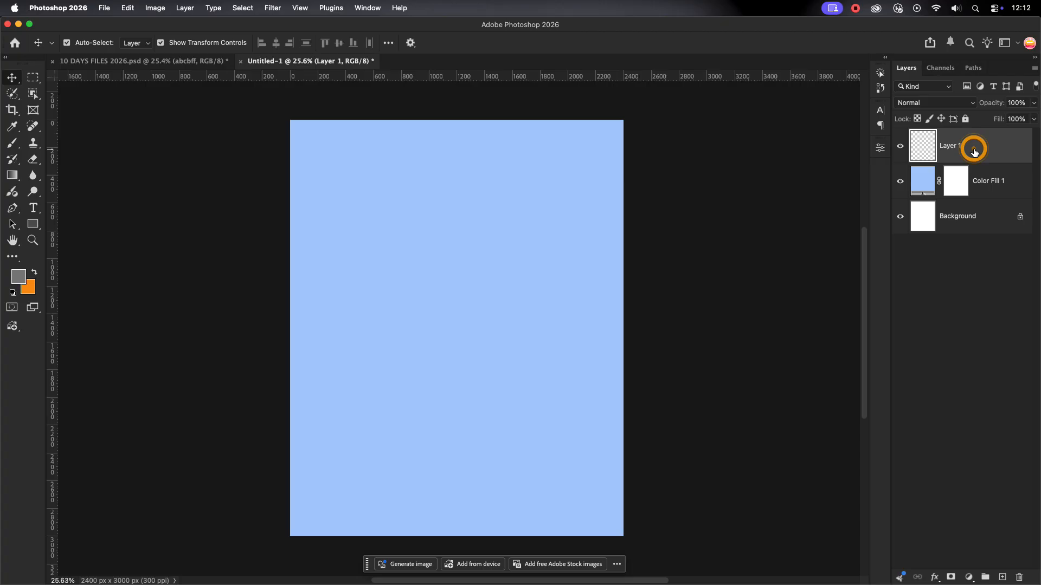
key("alt+BackSpace")
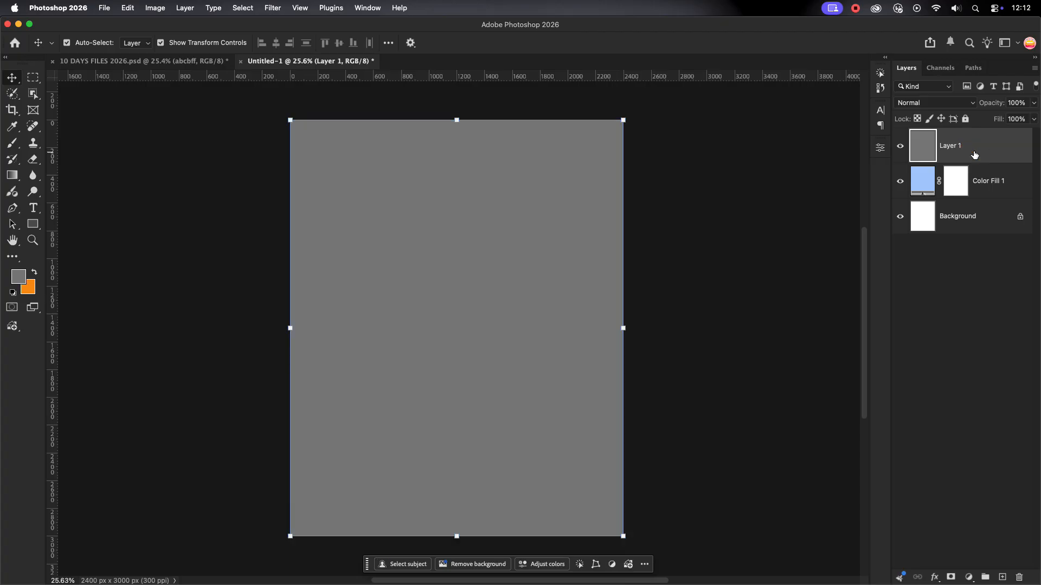
right_click(1007, 152)
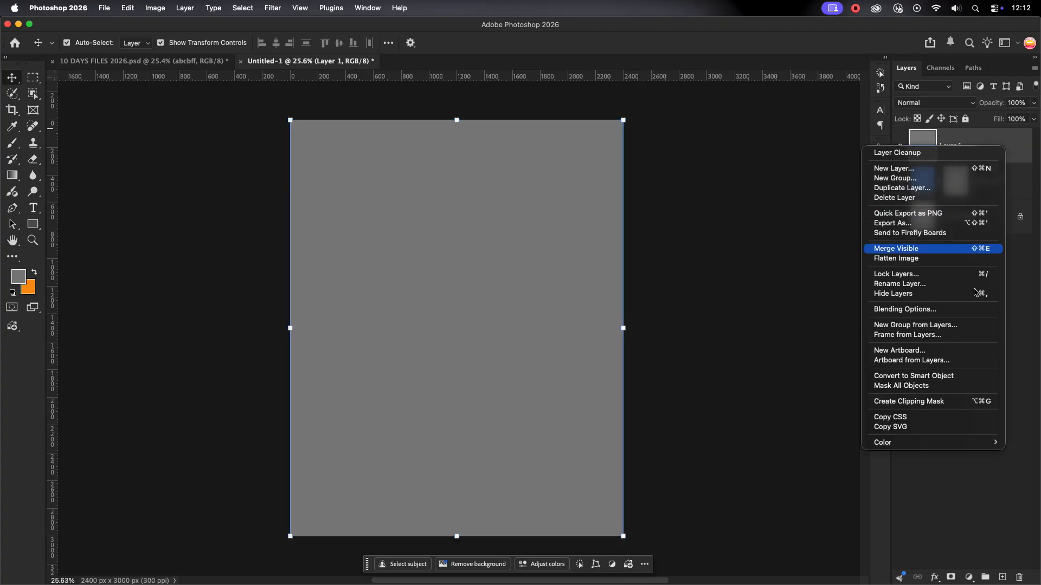
left_click(953, 376)
Apply a Texturizer filter to the grey layer with Burlap texture, scaling 184%, relief 24 and light from Top.
left_click(274, 9)
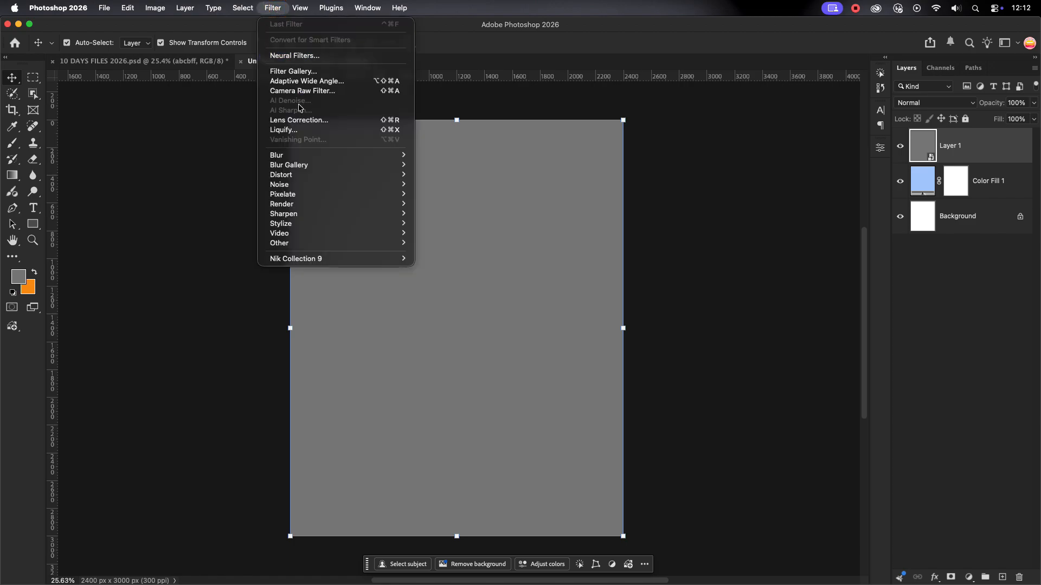
left_click(297, 74)
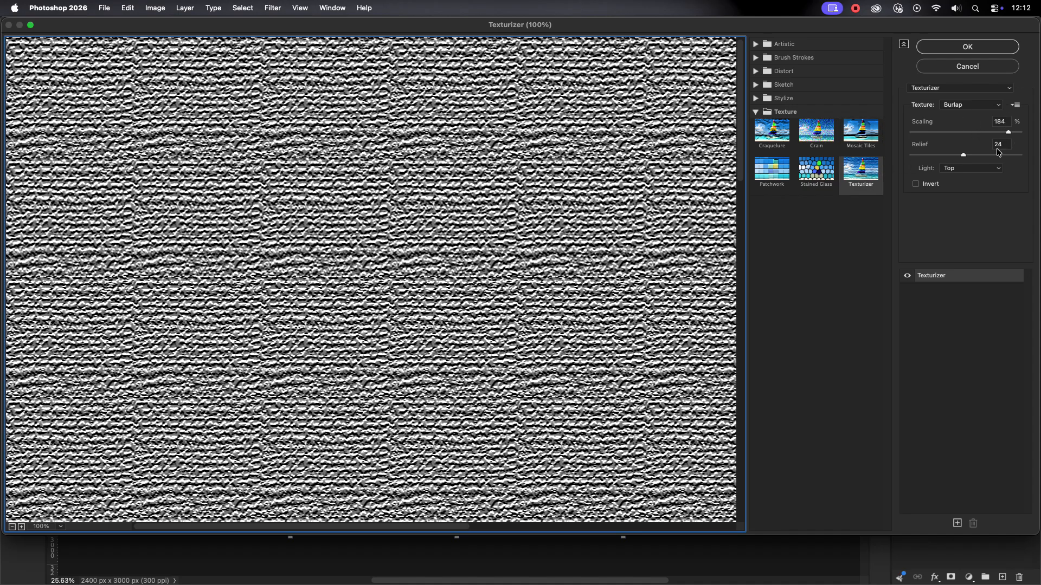
left_click(976, 53)
Convert the textured layer into a smart object again and apply the Pinch distortion with an amount of 50%.
right_click(976, 147)
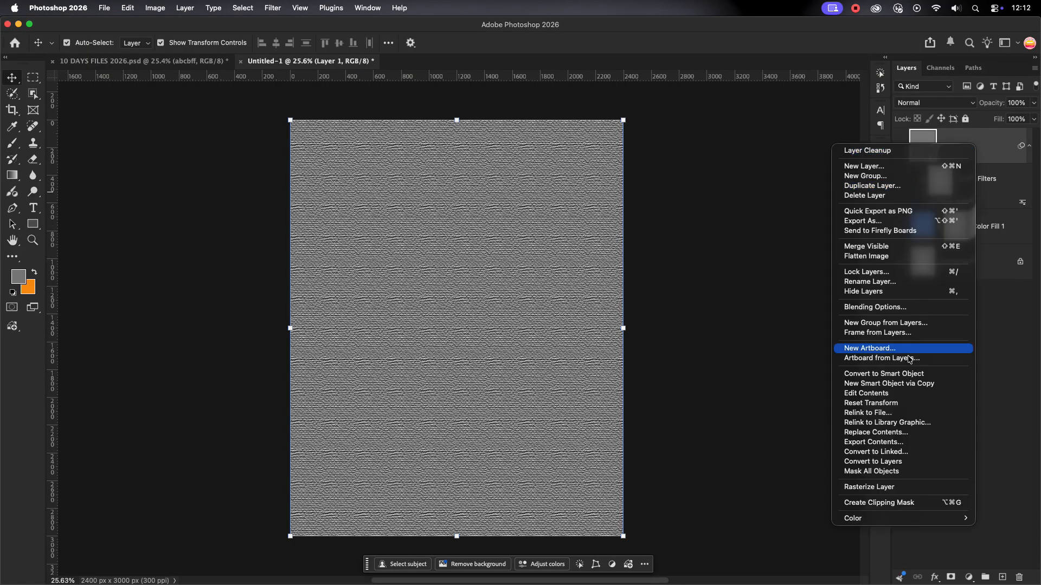
left_click(907, 374)
left_click(269, 8)
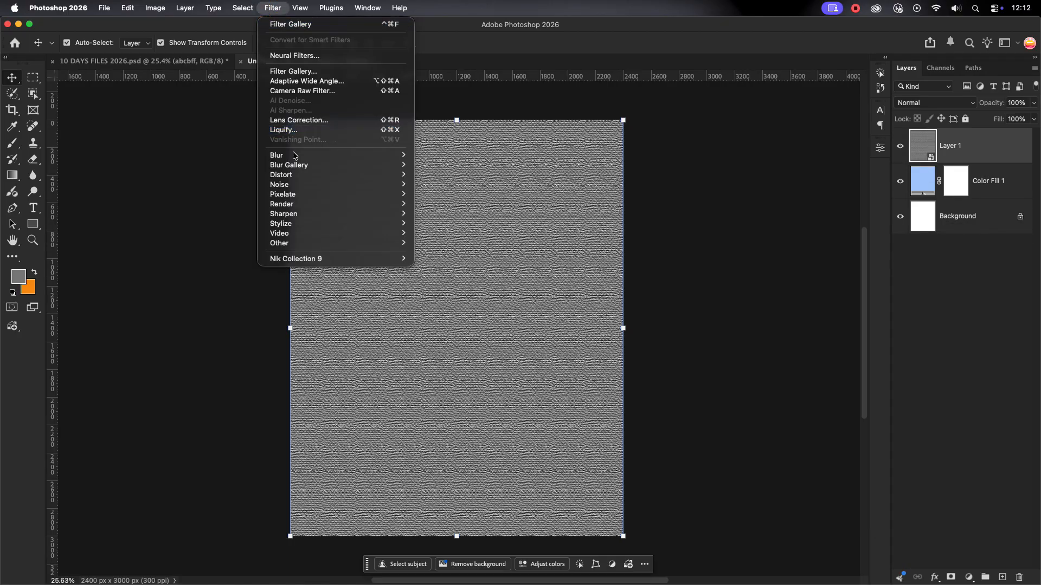
mouse_move(401, 188)
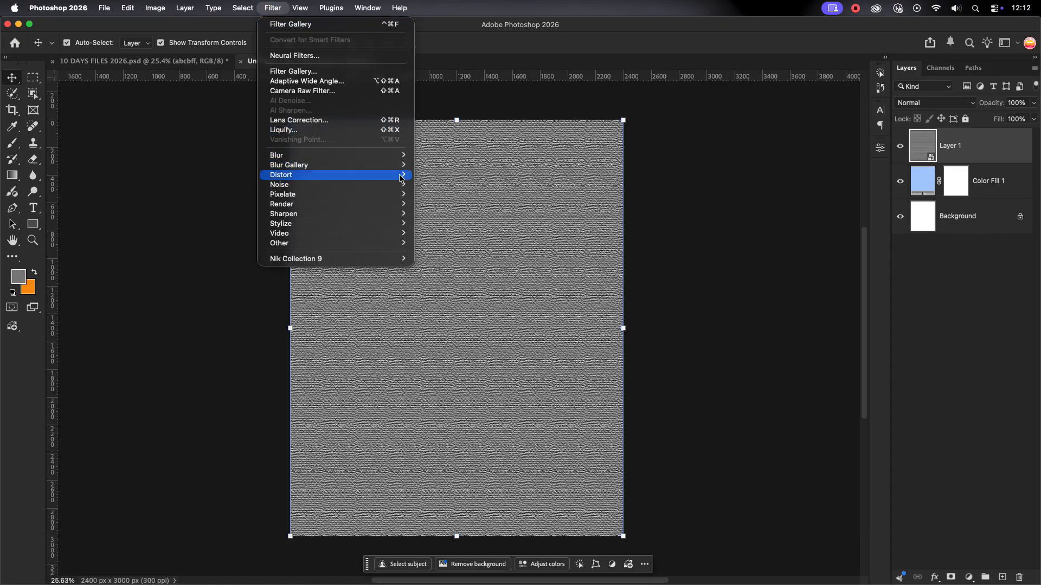
left_click(435, 186)
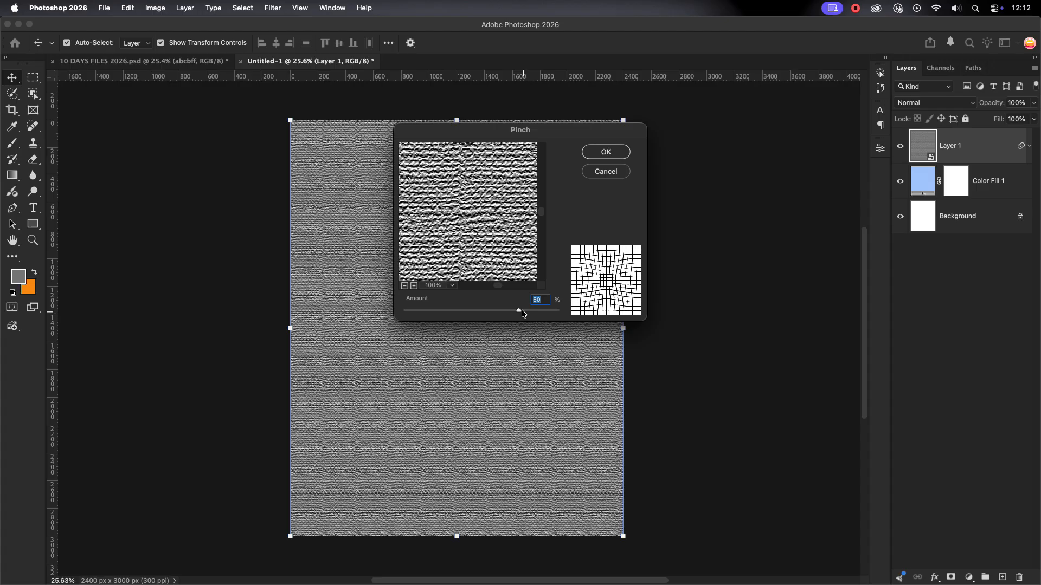
left_click(612, 156)
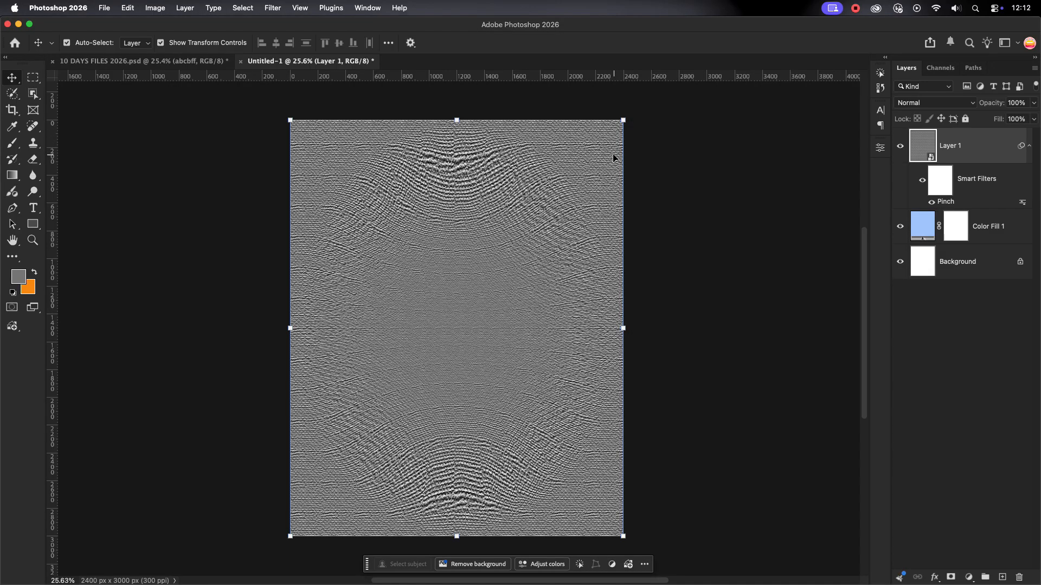
Blend the pinched texture layer into the blue fill using Overlay mode at 61% opacity.
left_click(947, 104)
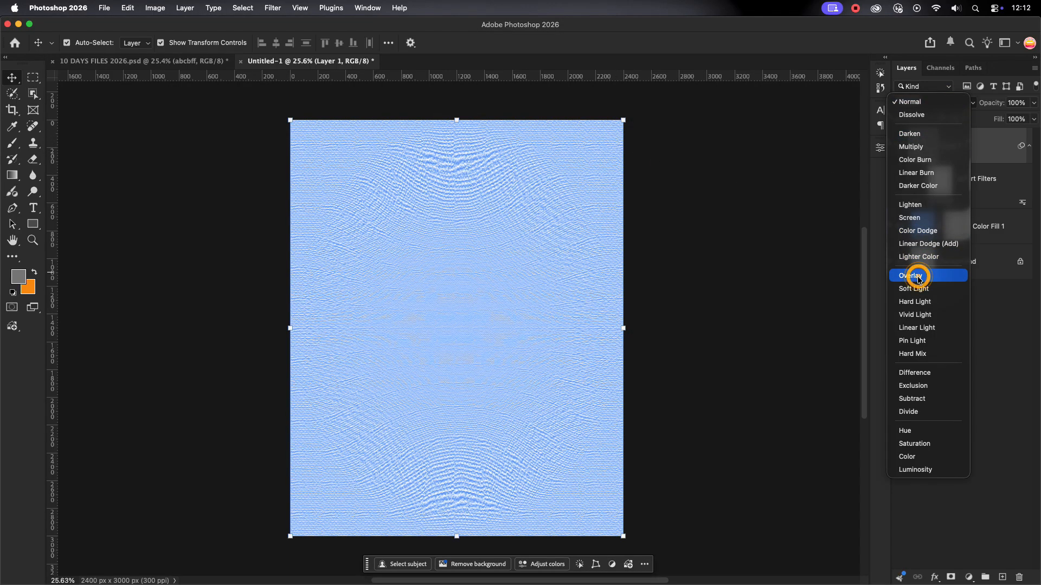
left_click(918, 277)
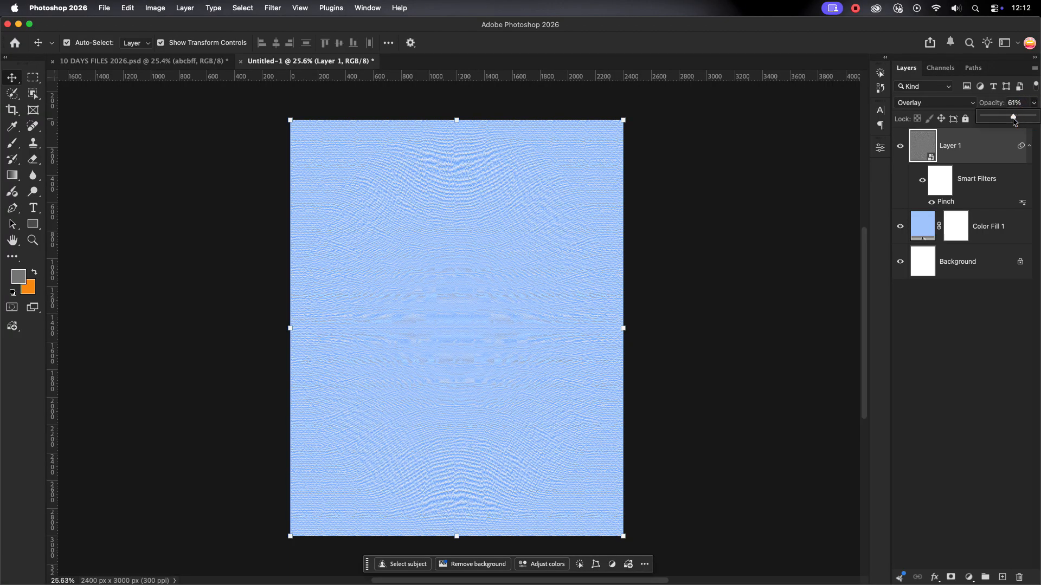
left_click(708, 283)
scroll(518, 379, "up", 5)
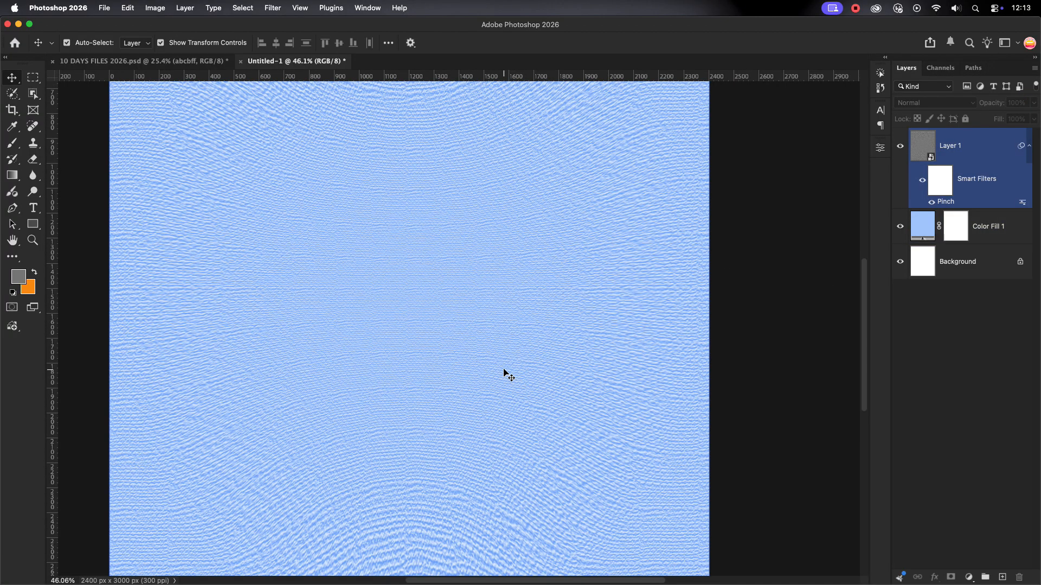
scroll(505, 371, "down", 4)
scroll(499, 374, "down", 2)
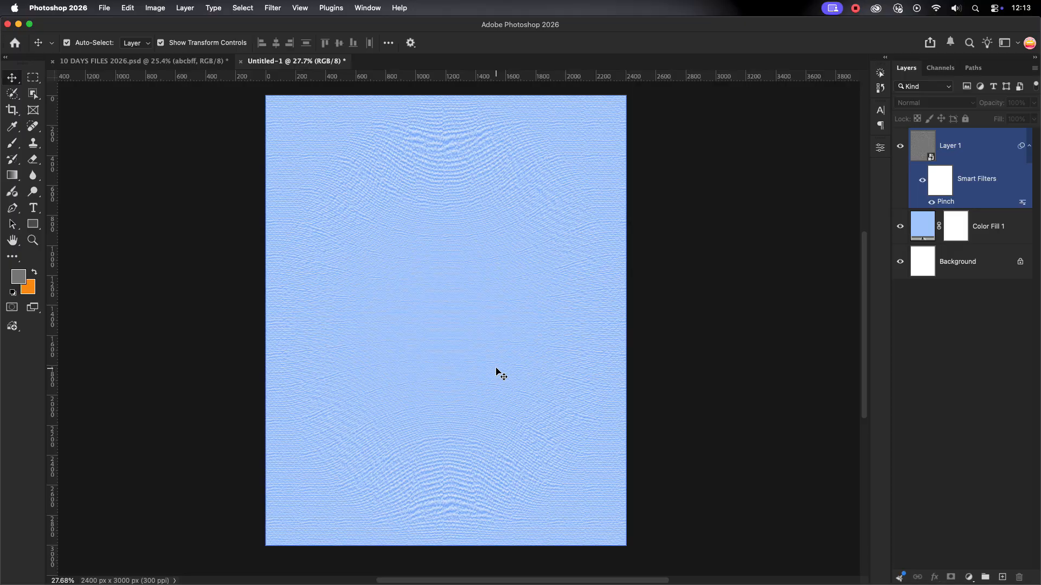
left_click(452, 306)
Add a Grain adjustment layer above the texture and blue fill layers with an amount of 16.
left_click(1029, 145)
left_click(1003, 187)
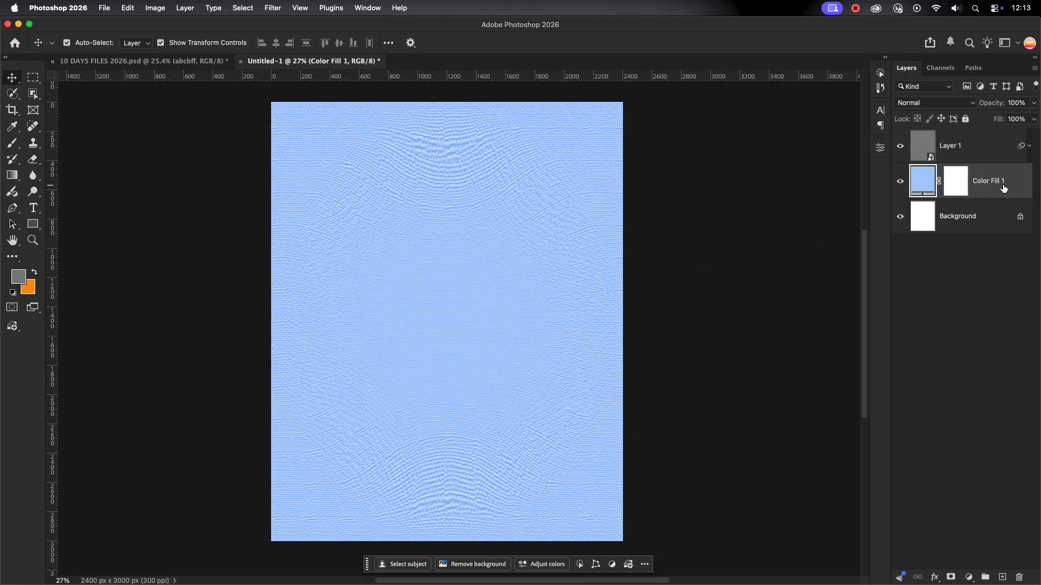
left_click(993, 145)
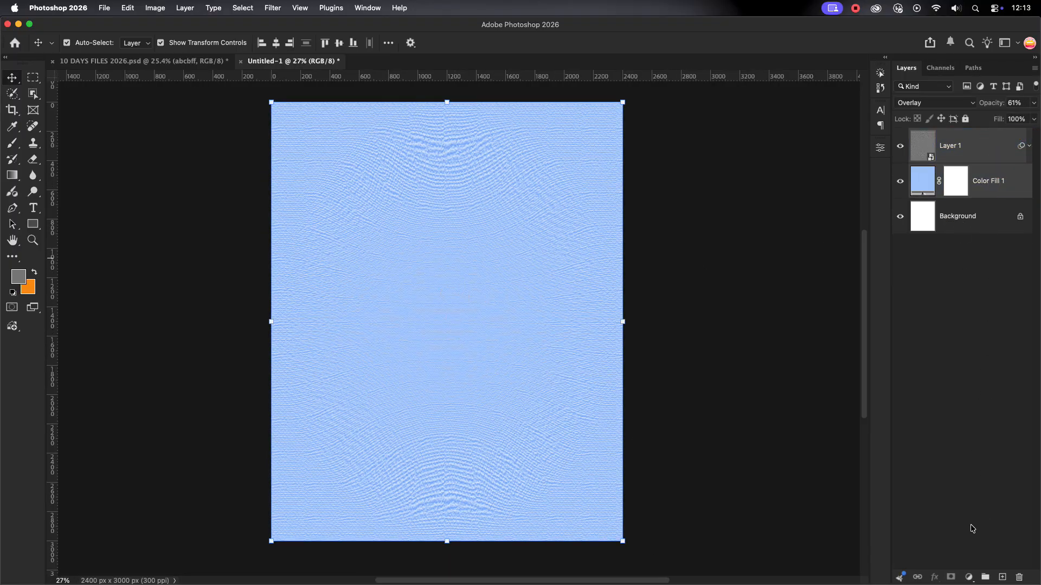
left_click(970, 577)
left_click(970, 402)
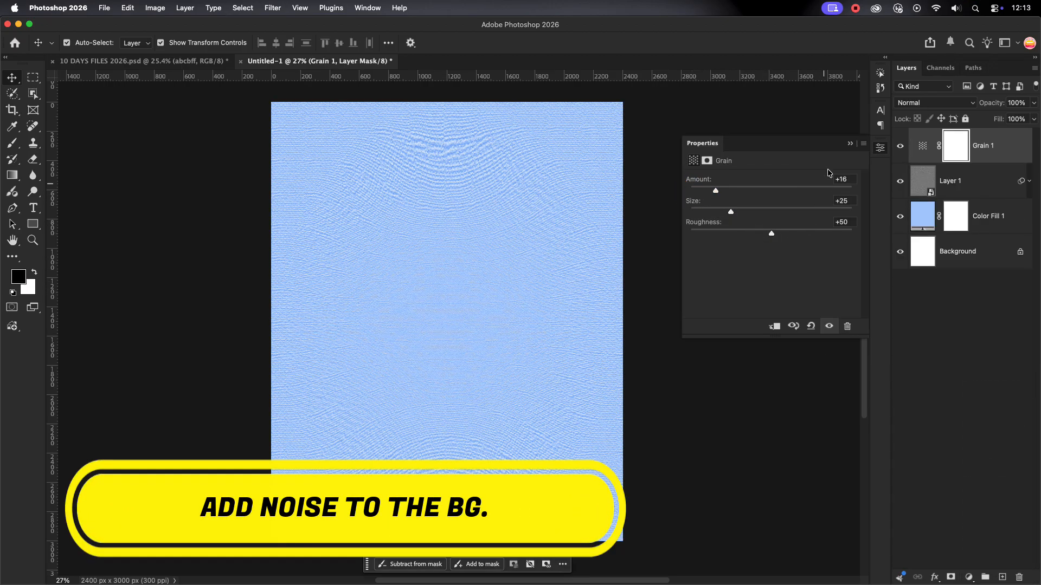
left_click(849, 149)
Group the grain, texture and blue fill layers under the name BG and lock the group.
left_click(984, 216)
left_click(976, 180, "shift")
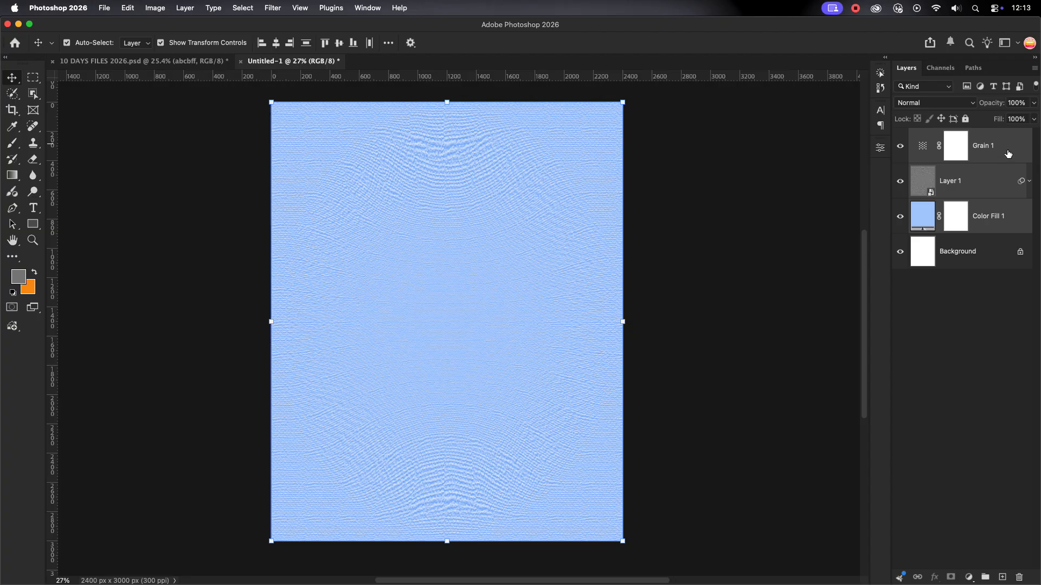
left_click(985, 577)
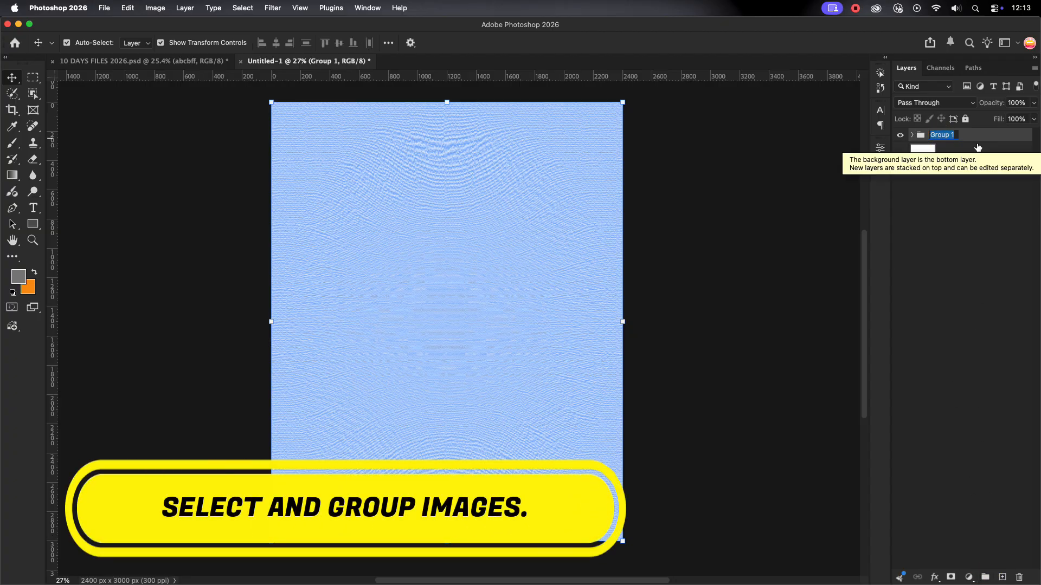
type("G")
key("Return")
left_click(965, 118)
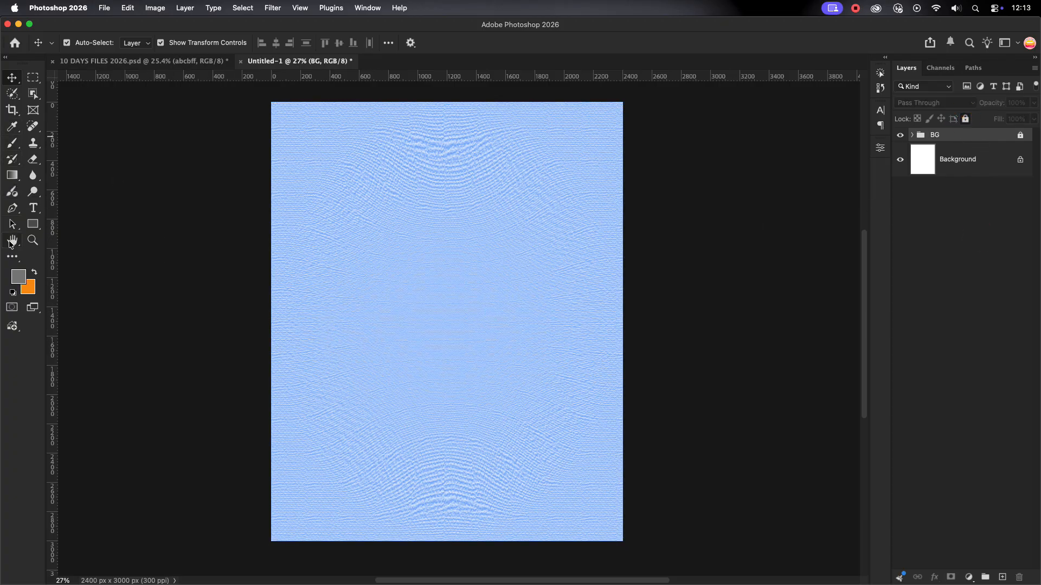
Bring the 01 singer cutout from 10 DAYS FILES.psd into the poster, flip it horizontally and scale it down near the centre.
left_click(128, 63)
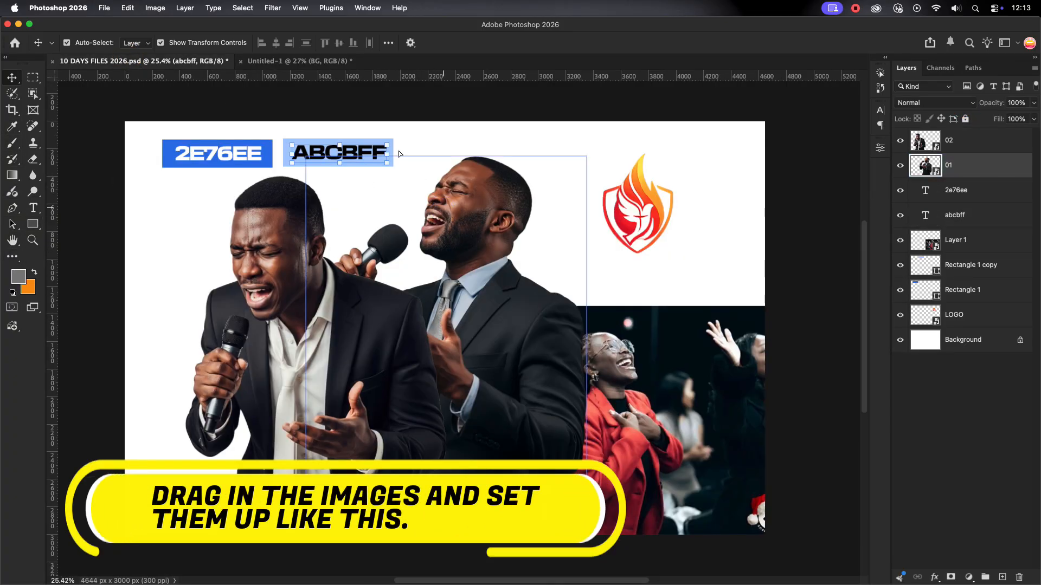
left_click_drag(412, 168, 519, 321)
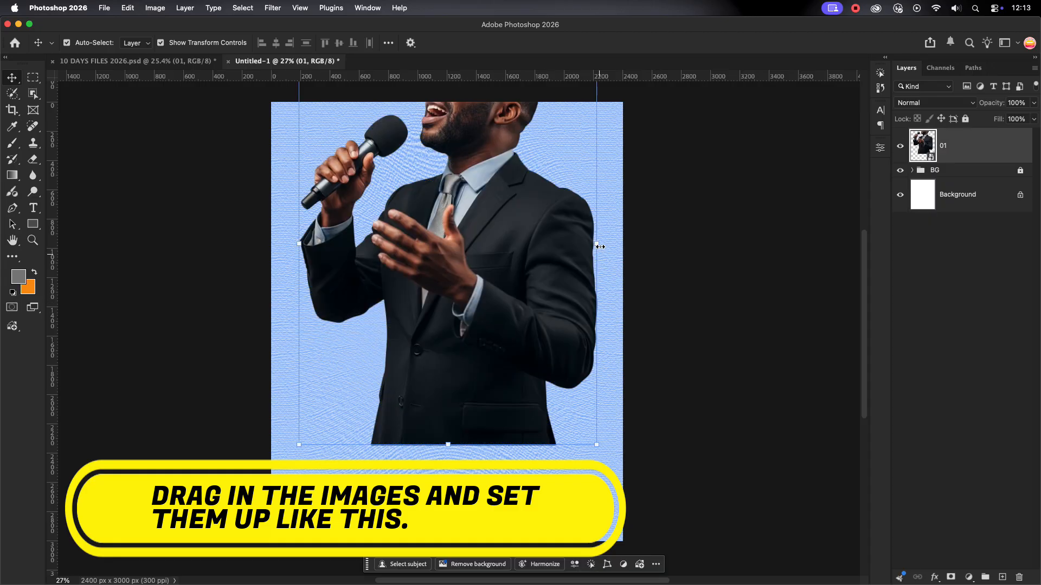
left_click_drag(600, 247, 482, 342)
left_click(473, 564)
left_click(575, 42)
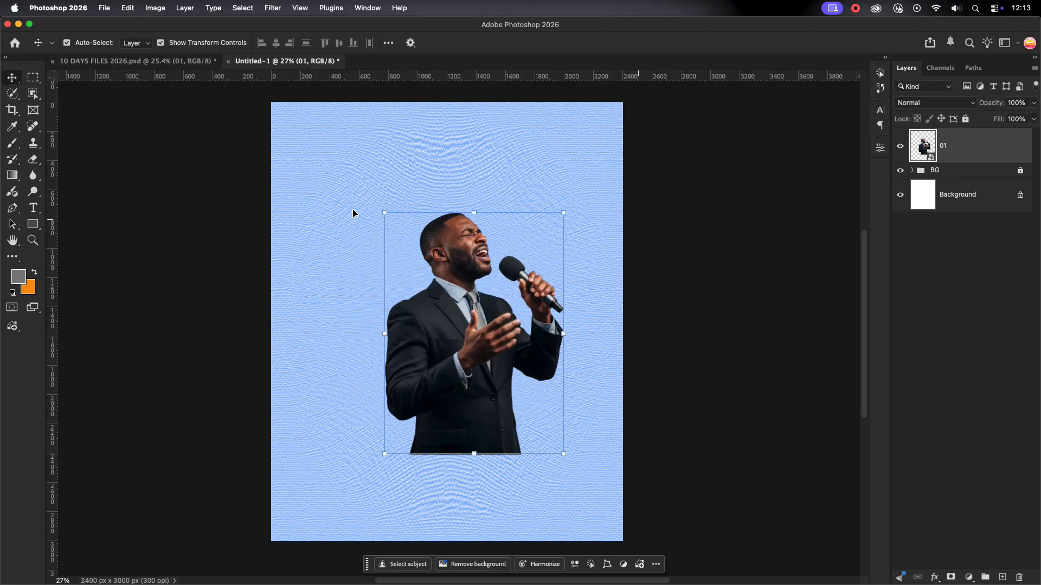
Bring the 02 singer cutout from 10 DAYS FILES.psd into the poster, scaled down in front of the first singer at the canvas's lower edge.
left_click(162, 61)
left_click_drag(271, 292, 497, 403)
left_click(575, 42)
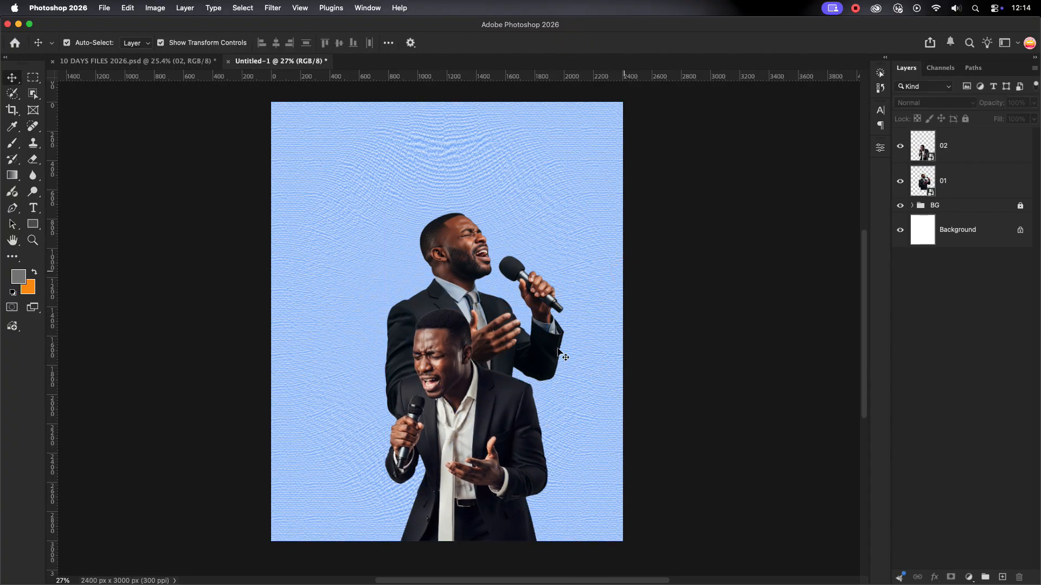
left_click(489, 315)
left_click(665, 265)
left_click(442, 378)
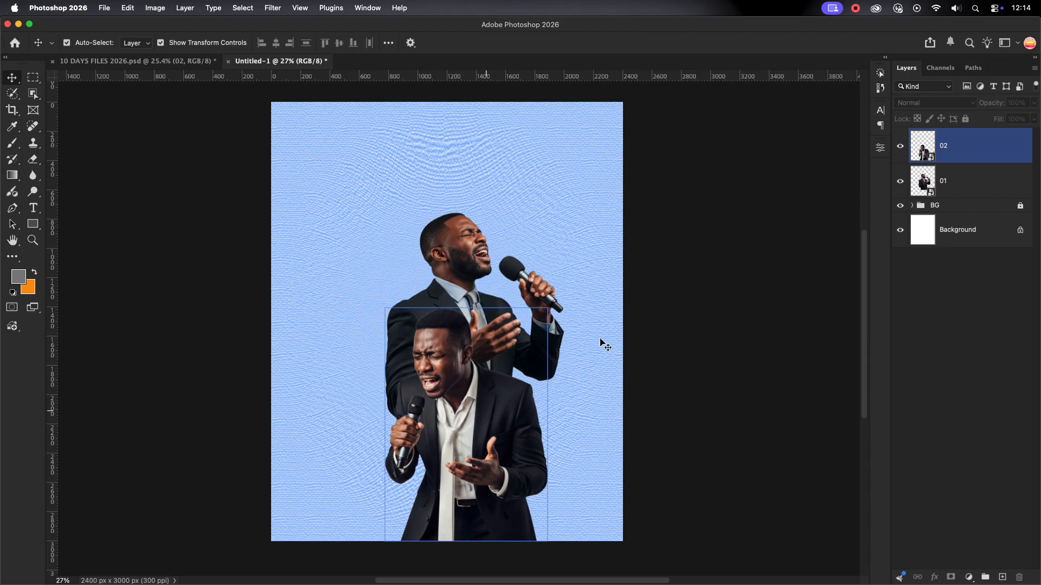
left_click(648, 275)
Draw a grey hexagon about 1661 by 1438 px over the singers and rotate it to -90°.
left_click(34, 225)
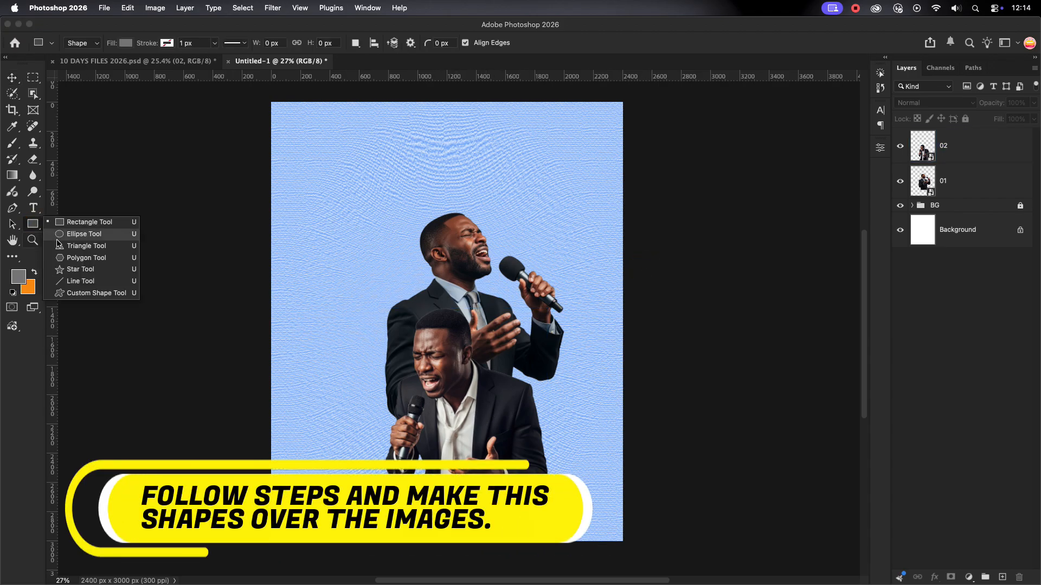
left_click(86, 258)
left_click_drag(354, 151, 612, 390)
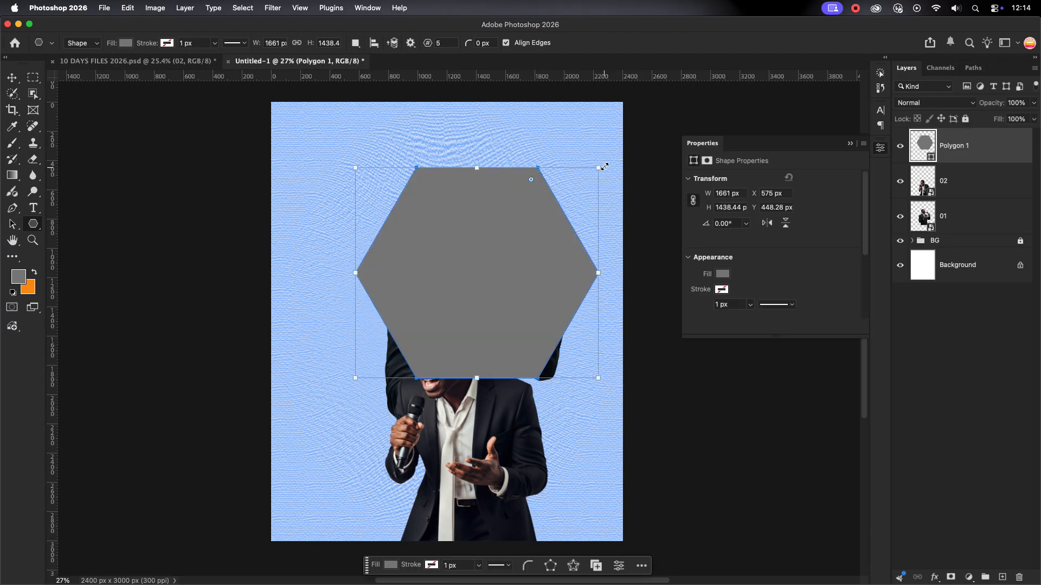
left_click_drag(584, 136, 358, 135)
Place the hexagon layer beneath both singer layers and reposition it behind them at about X 560, Y 932 px.
left_click(10, 79)
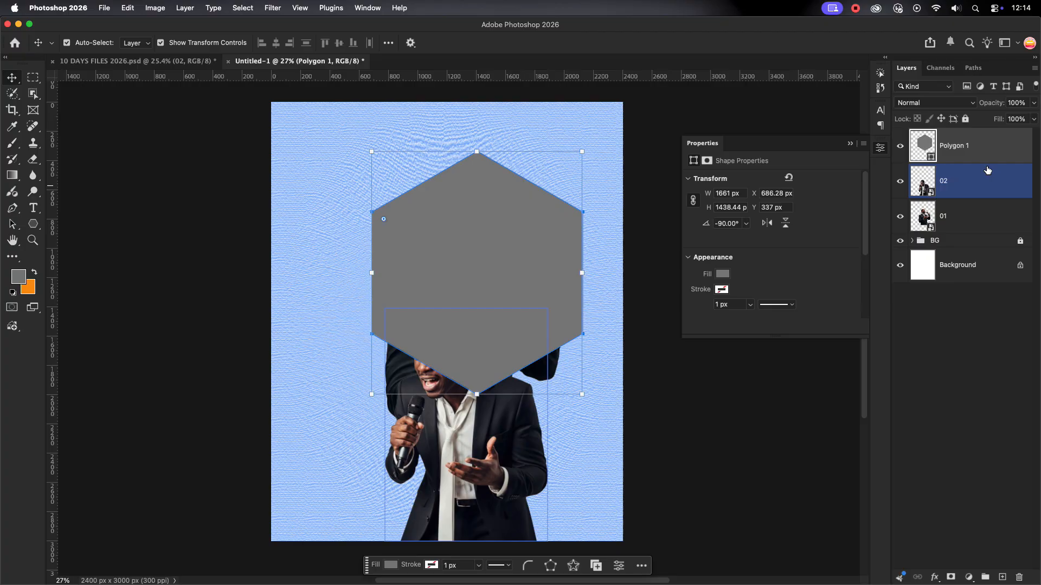
left_click_drag(957, 146, 966, 232)
left_click_drag(530, 204, 514, 298)
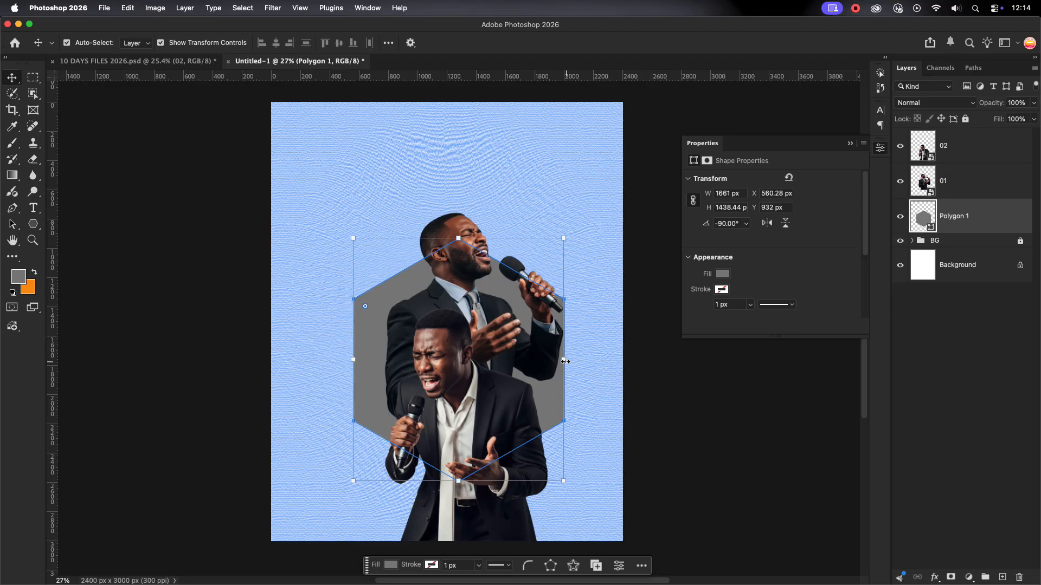
Enlarge the 01 singer to about 69.28% and shift it about 134 px left over the hexagon.
left_click(357, 191)
left_click(431, 227)
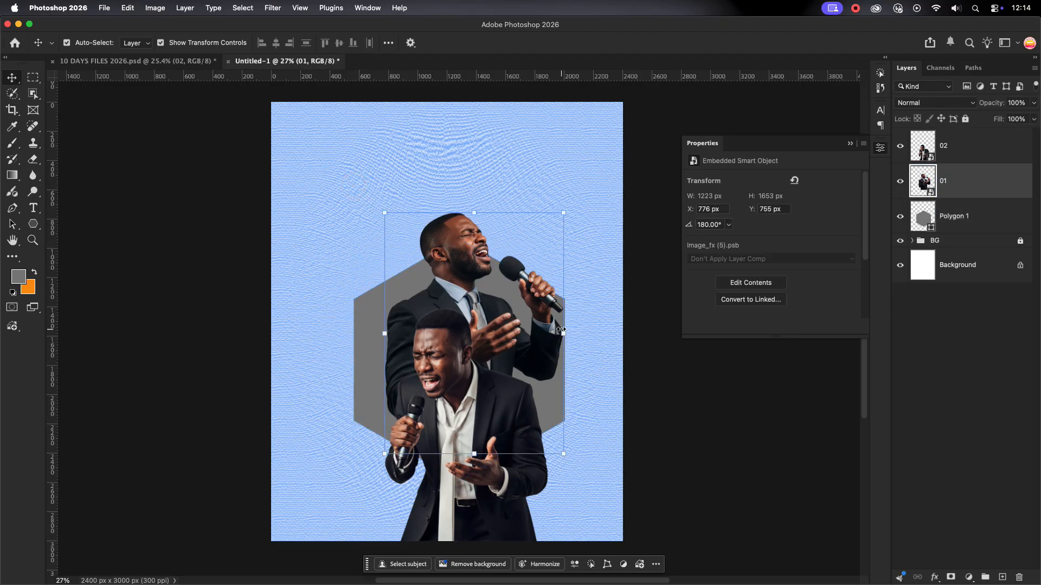
left_click_drag(564, 334, 531, 331)
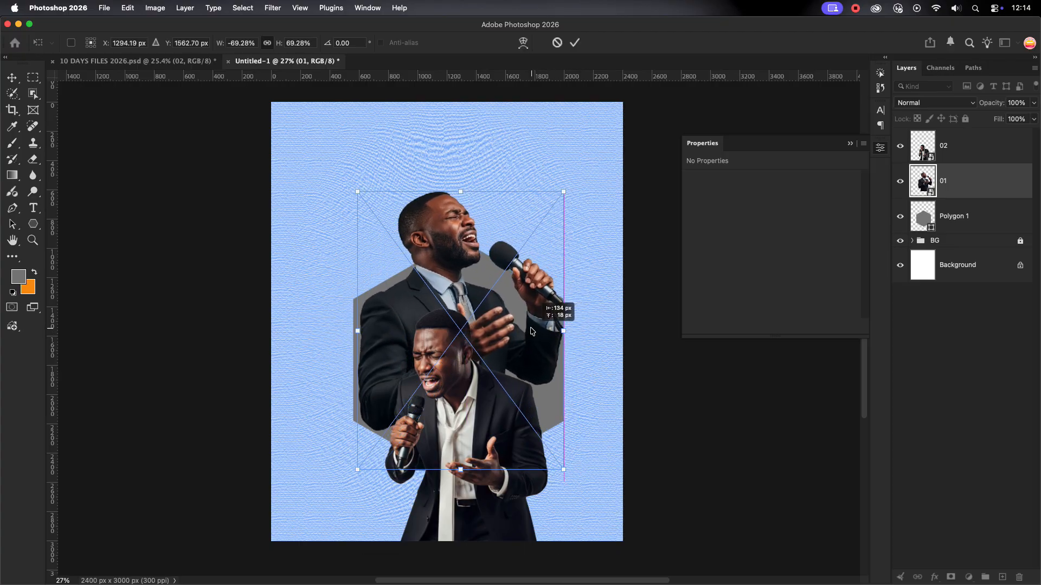
left_click(574, 43)
Scale the hexagon behind the singers to about 94.36% and shift the 01 singer slightly right and down.
left_click(348, 330)
left_click(560, 404)
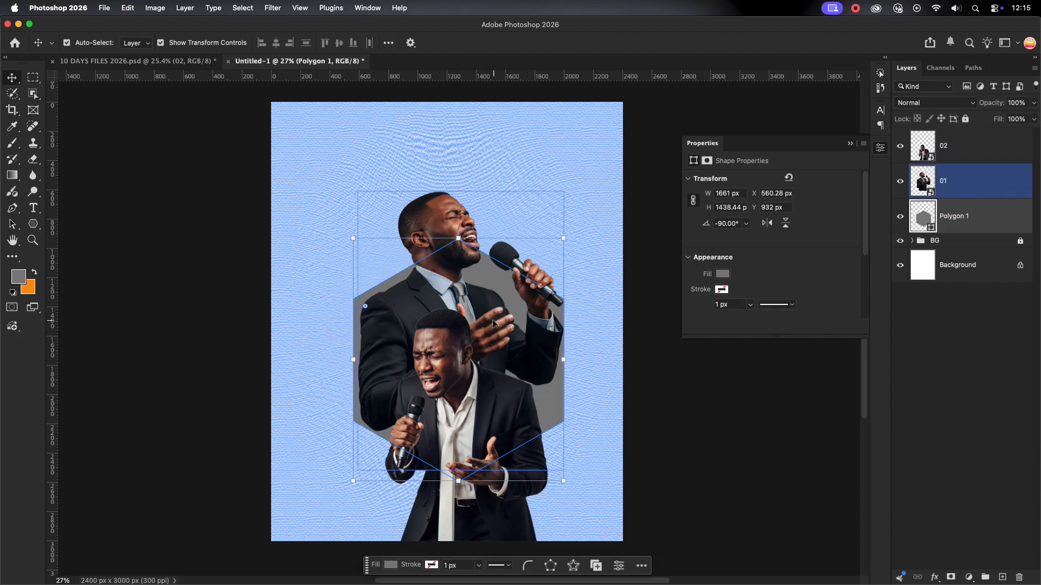
left_click_drag(563, 360, 558, 360)
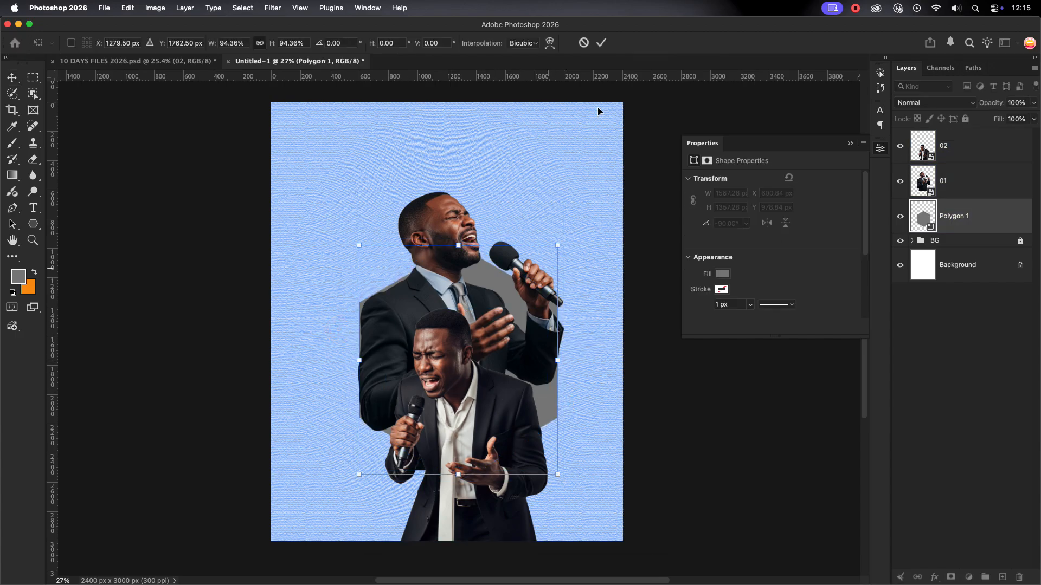
left_click(601, 42)
left_click_drag(472, 308, 486, 315)
left_click(603, 352)
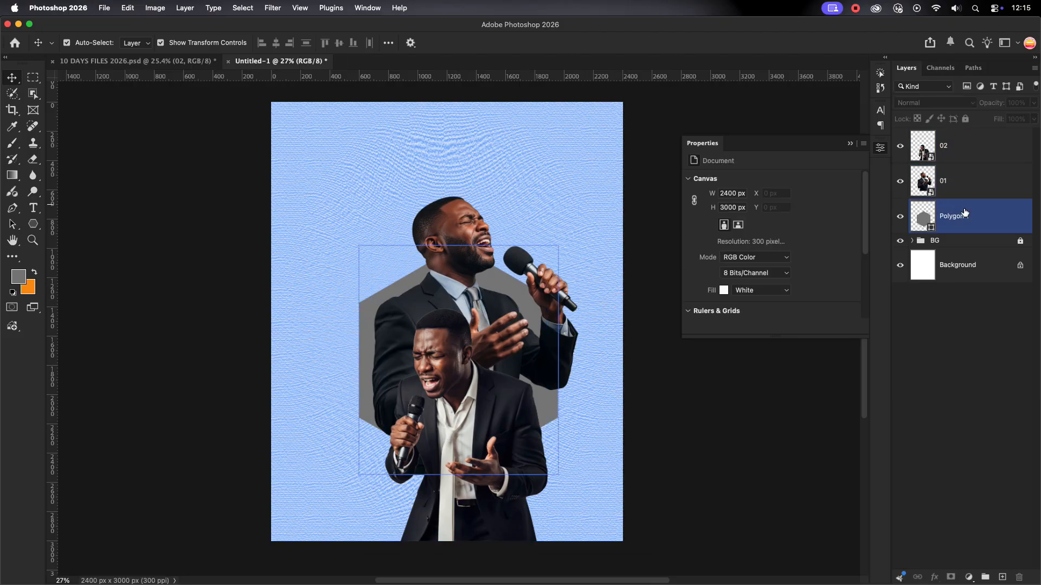
Draw a grey circle about 725 px across and move it over the singers to about X 838, Y 1282 px.
left_click(33, 224)
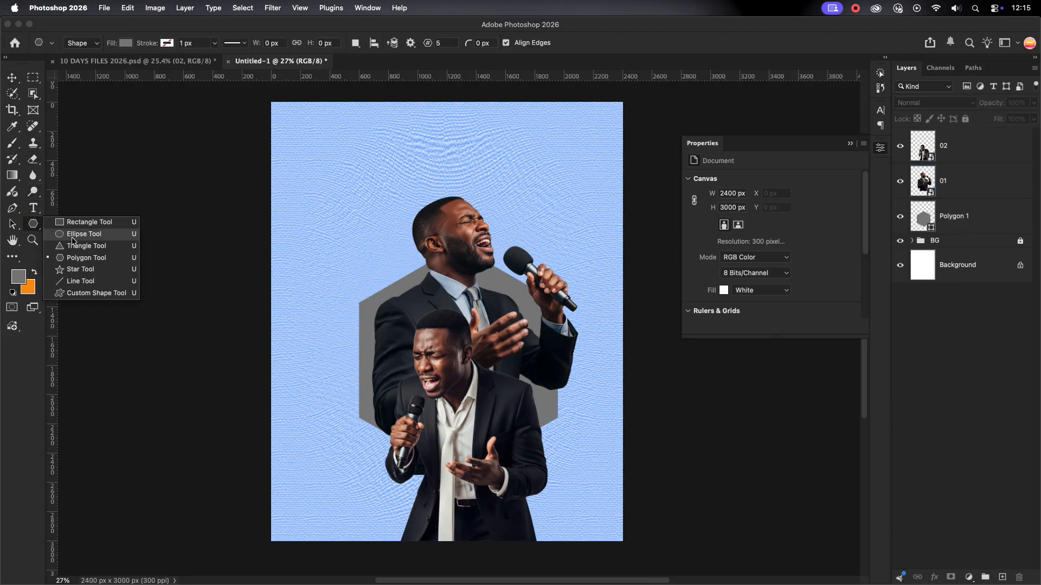
left_click(76, 234)
left_click_drag(330, 140, 437, 245)
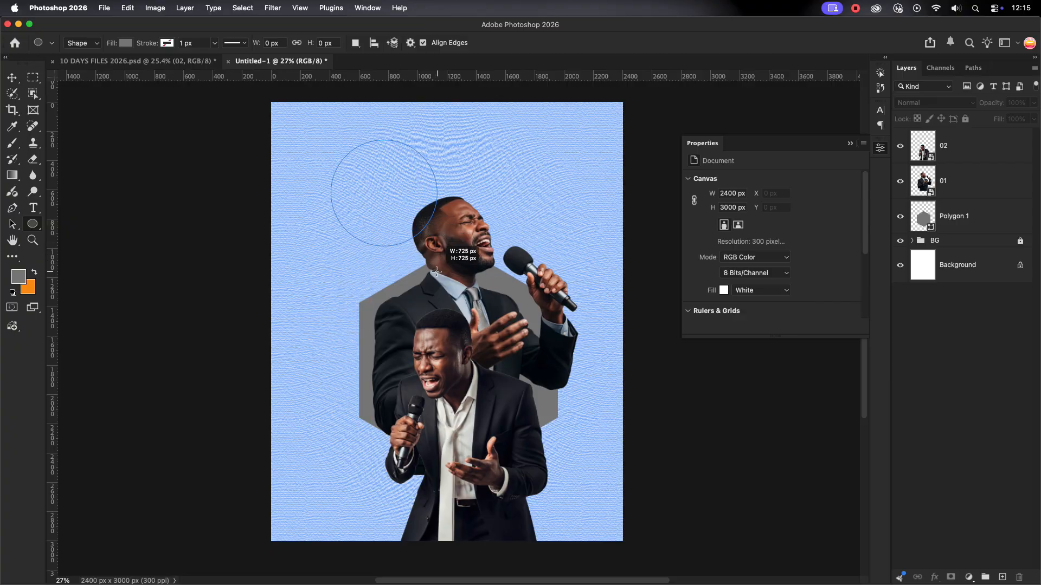
left_click(8, 76)
left_click_drag(393, 195, 456, 345)
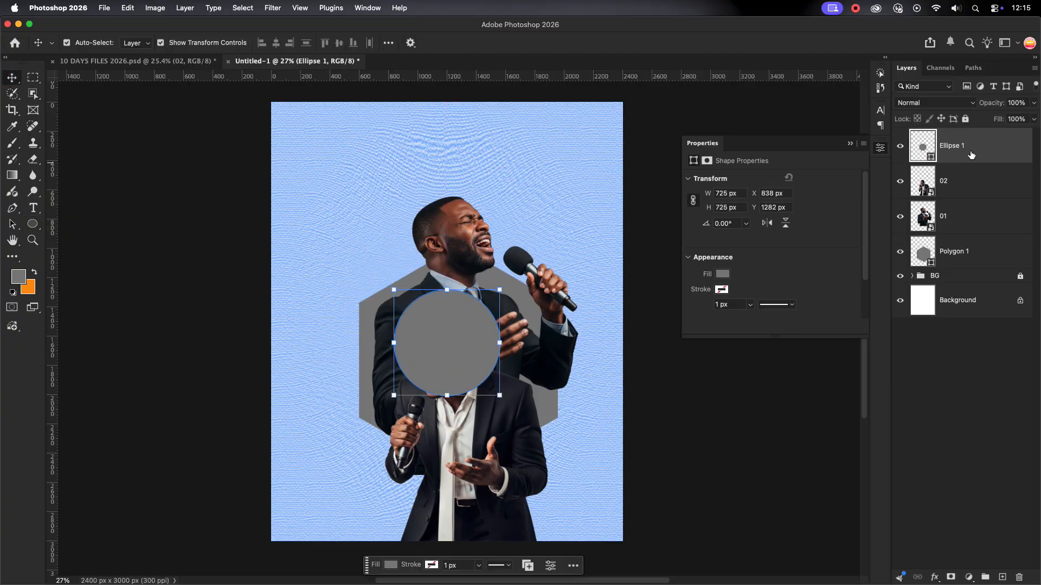
Place the circle layer beneath the 02 singer so it sits behind his head.
left_click_drag(971, 155, 970, 198)
left_click_drag(483, 326, 483, 330)
left_click(667, 342)
Move both singers, the hexagon and the circle together slightly right and down on the poster.
left_click_drag(342, 227, 492, 360)
left_click(613, 404)
left_click(485, 380)
left_click(492, 362)
left_click(657, 360)
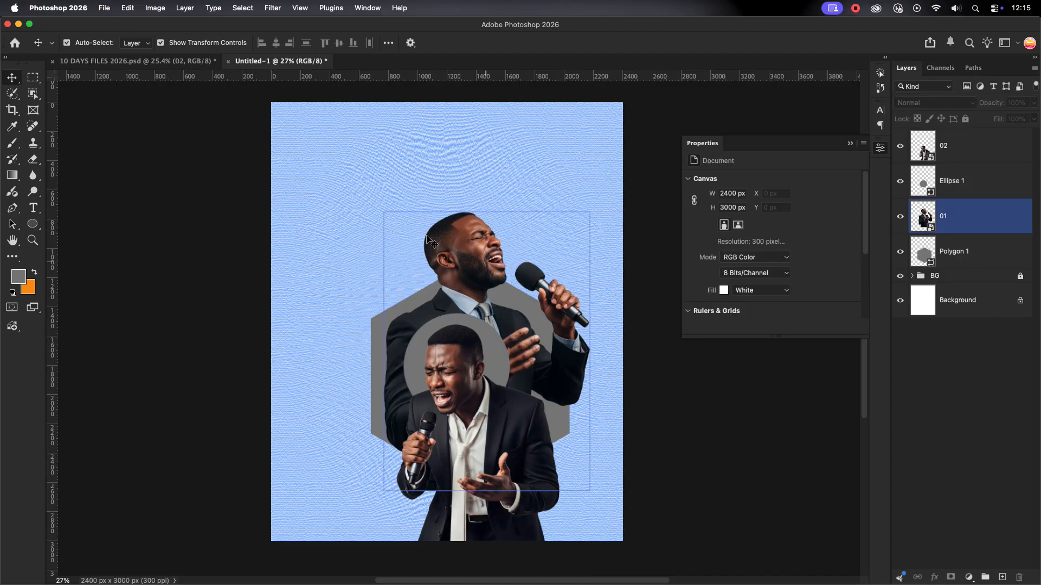
left_click_drag(365, 216, 549, 445)
left_click(653, 400)
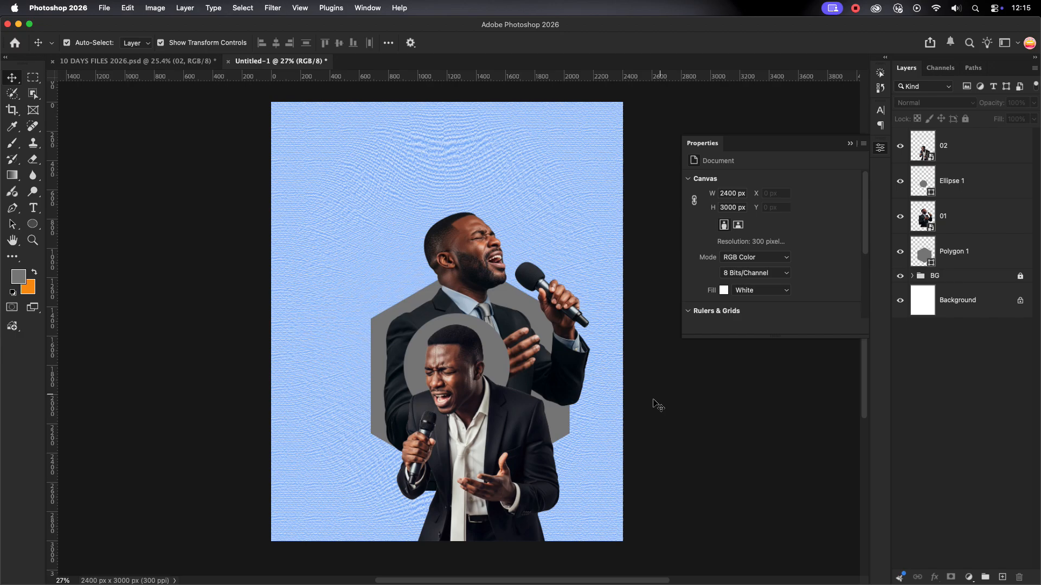
Copy the colour code 2e76ee from the blue label in 10 DAYS FILES.psd.
left_click(570, 411)
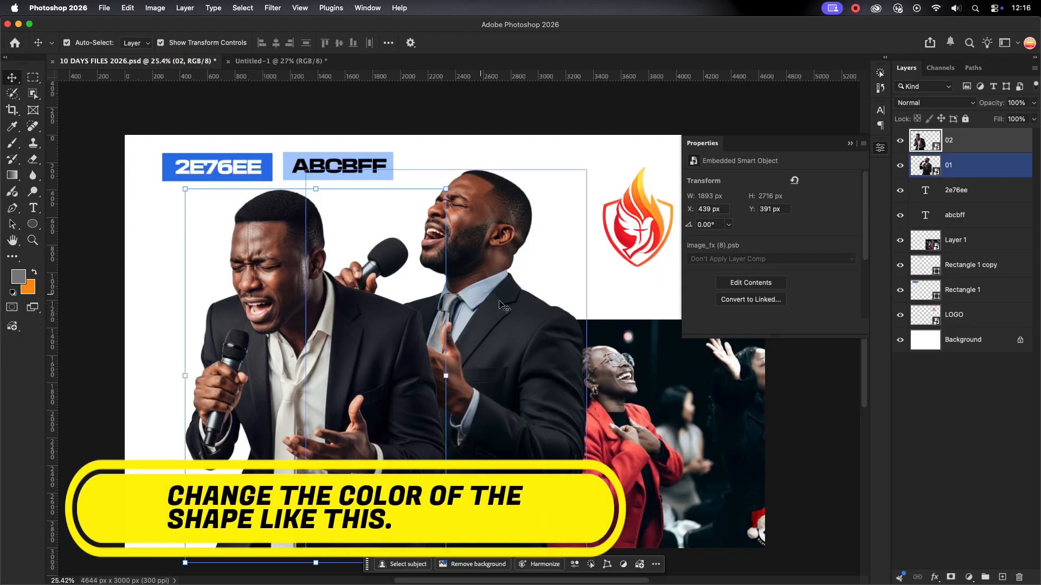
left_click(213, 176)
double_click(213, 176)
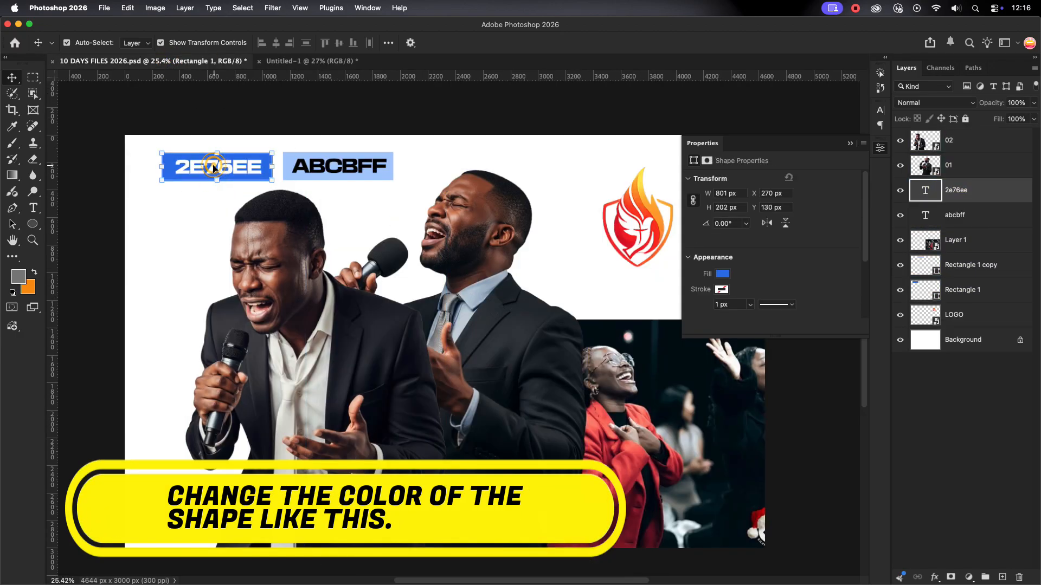
right_click(209, 163)
left_click(264, 199)
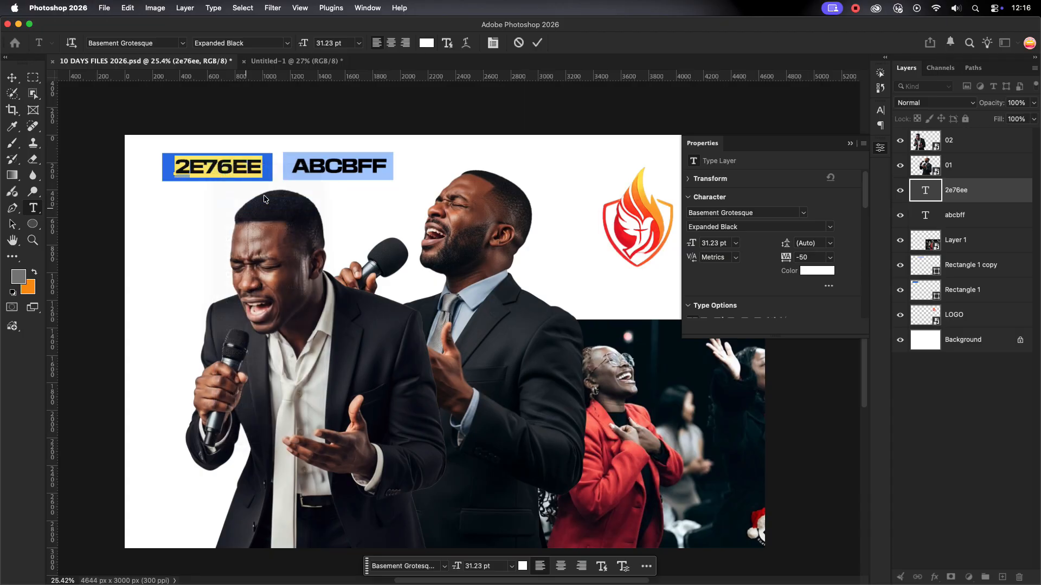
Return to the poster and change the hexagon's fill to the copied colour 2e76ee.
left_click(289, 60)
left_click(523, 299)
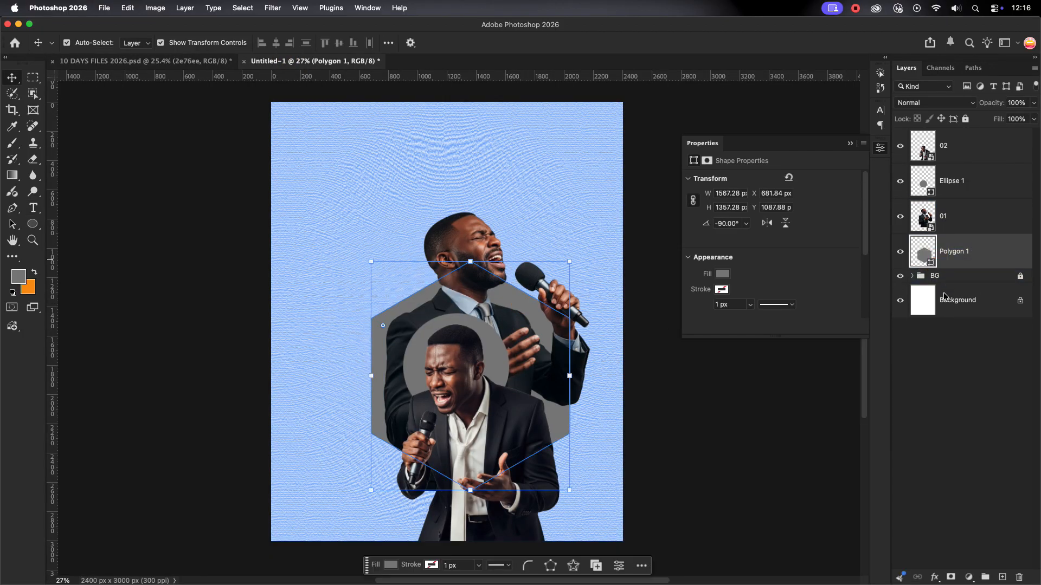
double_click(922, 251)
right_click(933, 388)
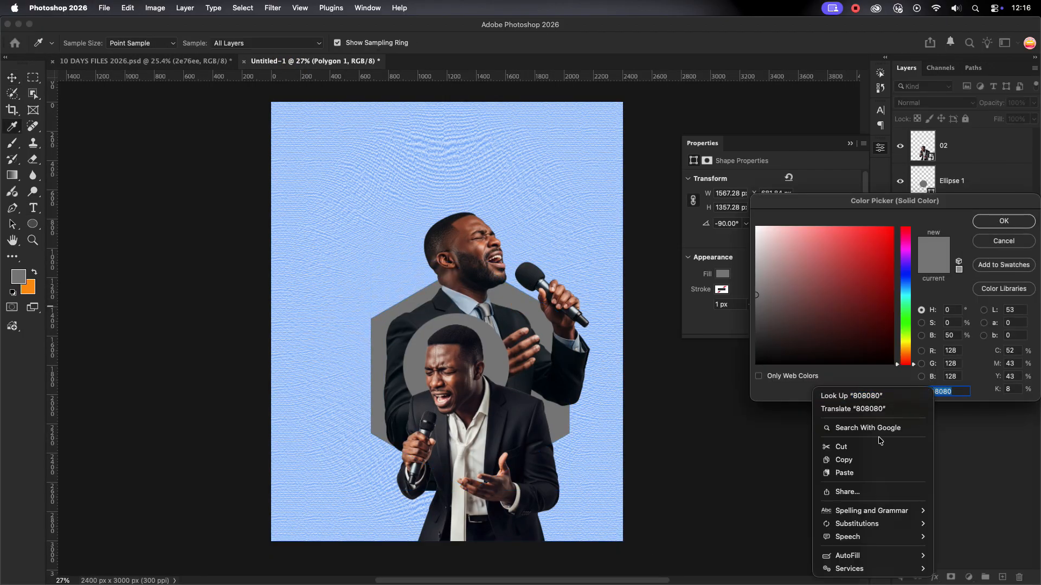
left_click(861, 464)
left_click(1004, 221)
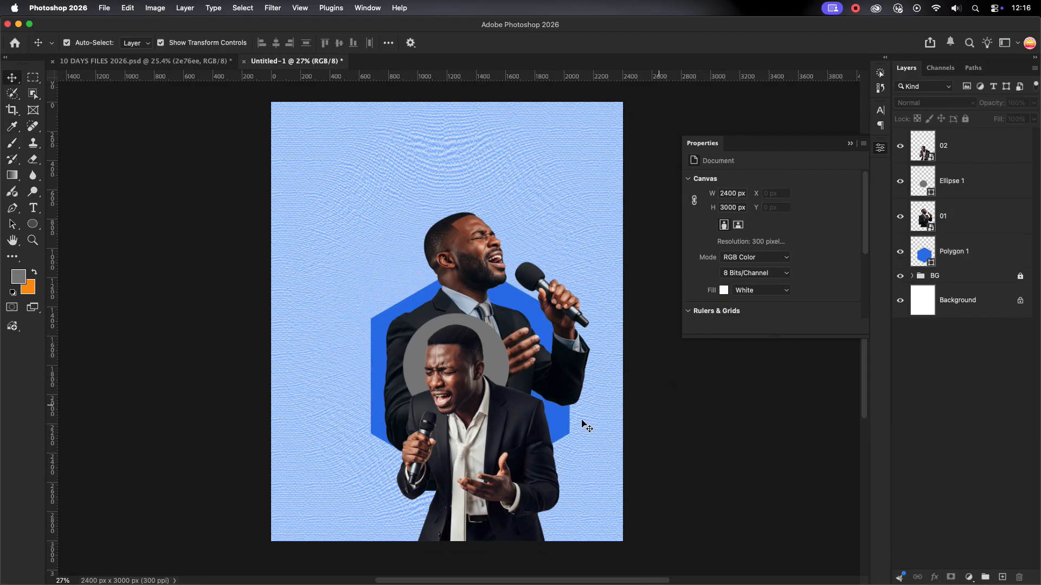
left_click(474, 351)
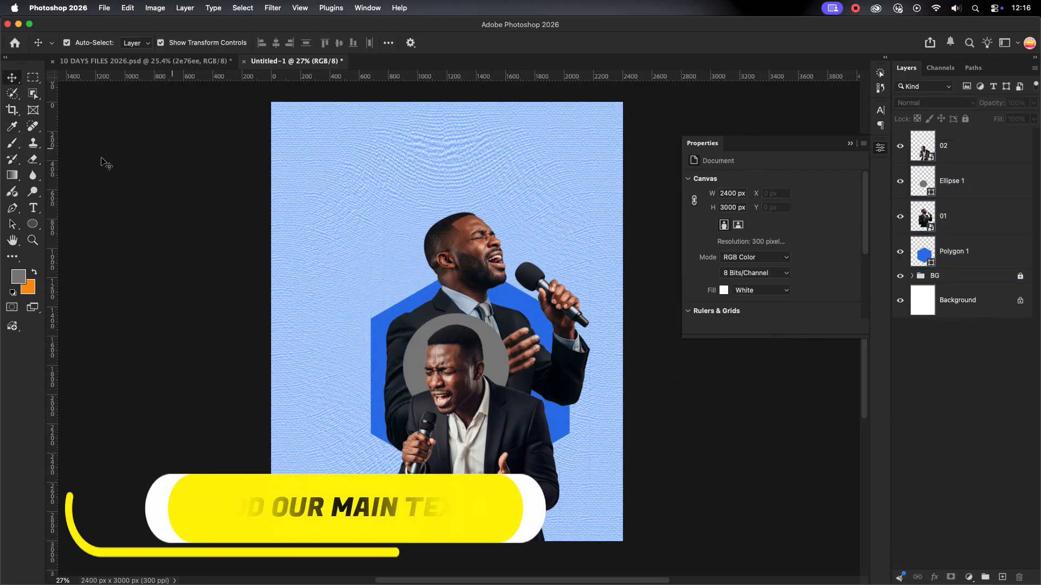
Add the white text "10" near the upper part of the poster and set its font to Gotham Black.
key("t")
left_click(335, 159)
type("10")
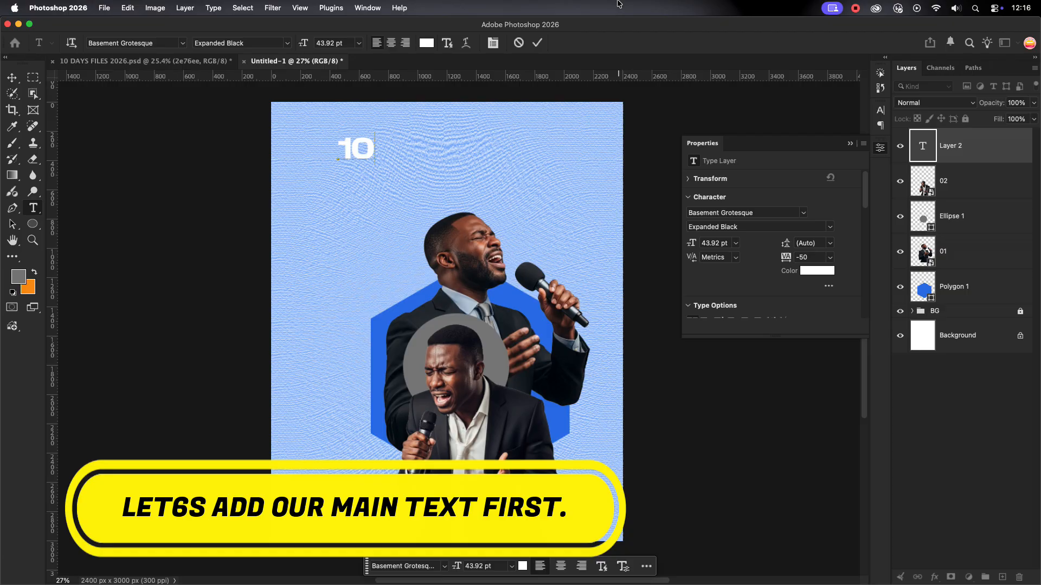
left_click(537, 43)
left_click(882, 111)
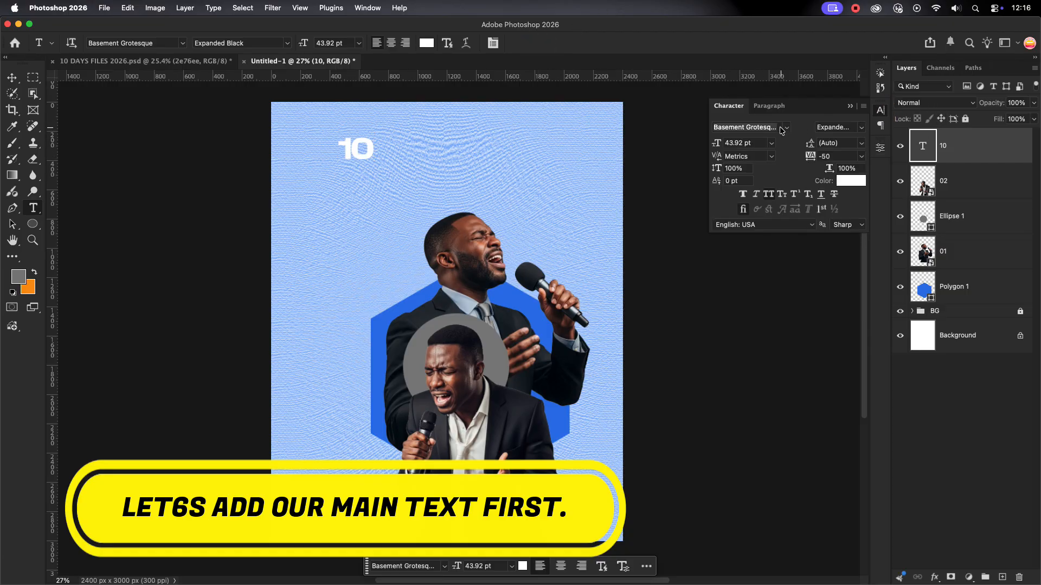
left_click(781, 128)
type("gotham")
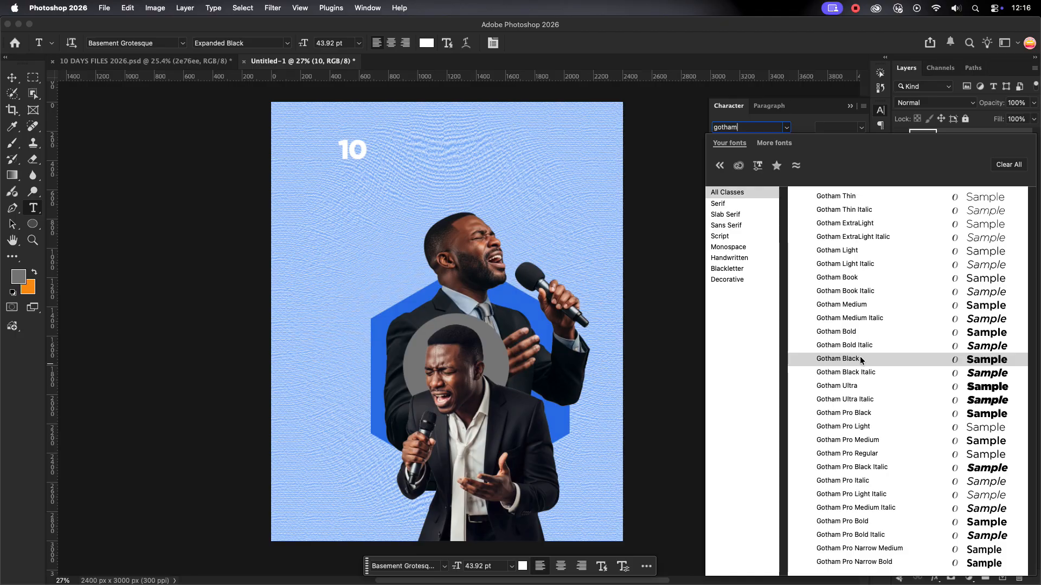
left_click(860, 362)
Enlarge the "10" text to about 800.20% and shift it slightly left across the poster's upper half.
key("v")
key("ctrl+t")
left_click_drag(367, 160, 612, 352)
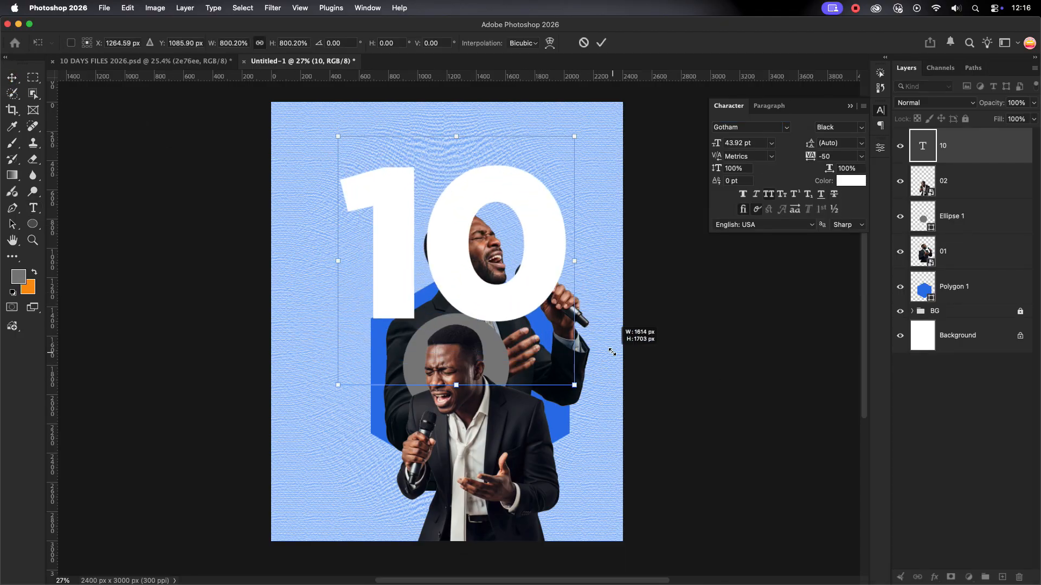
left_click_drag(567, 238, 551, 239)
key("Return")
Send the "10" text layer beneath the hexagon, directly above the BG group.
key("ctrl+bracketleft")
key("ctrl+bracketleft")
key("ctrl+bracketleft")
key("ctrl+bracketleft")
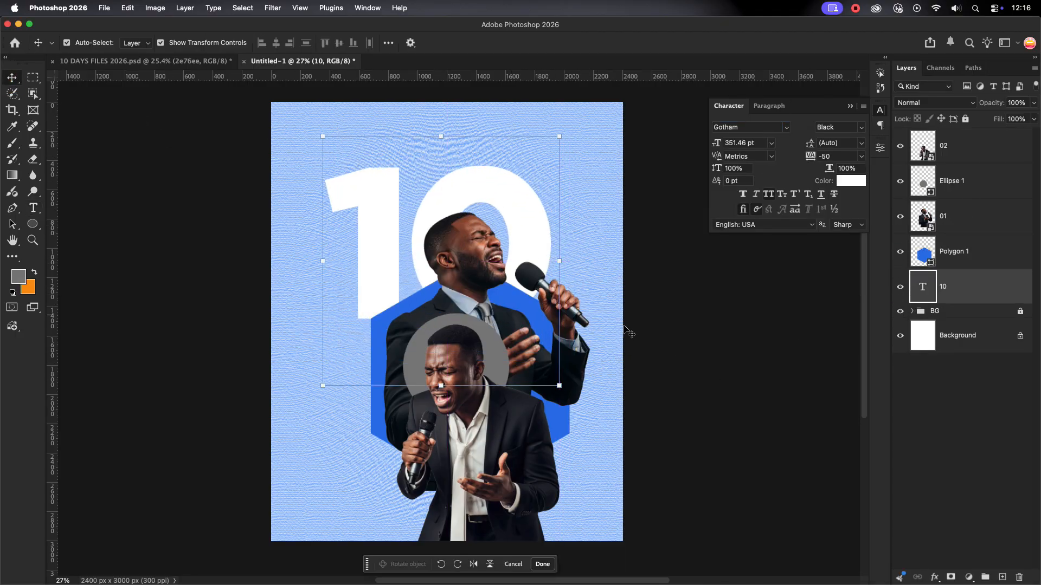
Set the "10" text's tracking to -90 and move it up about 36 px.
key("Up")
left_click(843, 157)
key("Down")
key("Down")
key("Up")
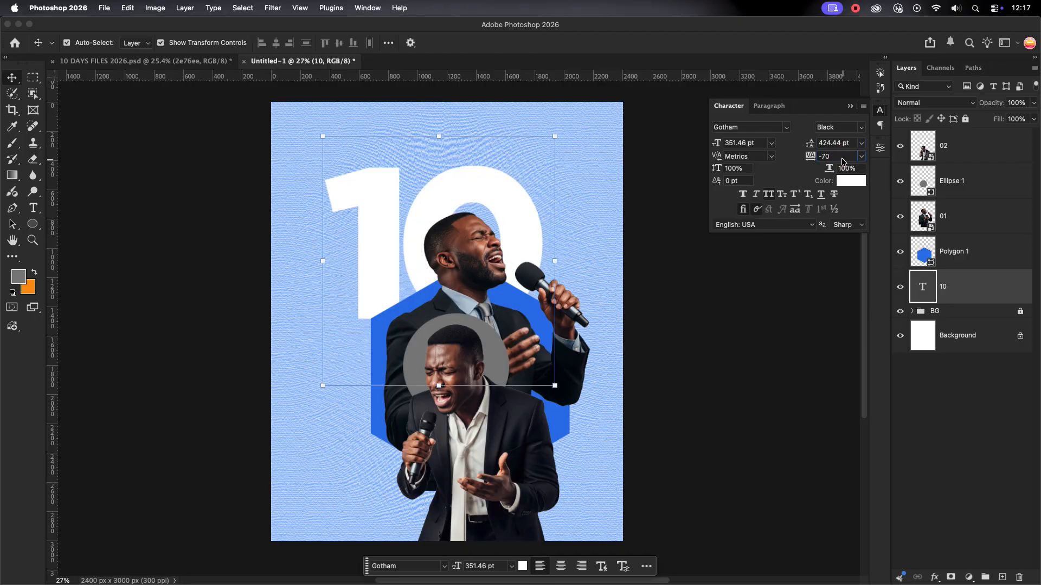
left_click(836, 157)
key("Down")
left_click_drag(521, 223, 524, 220)
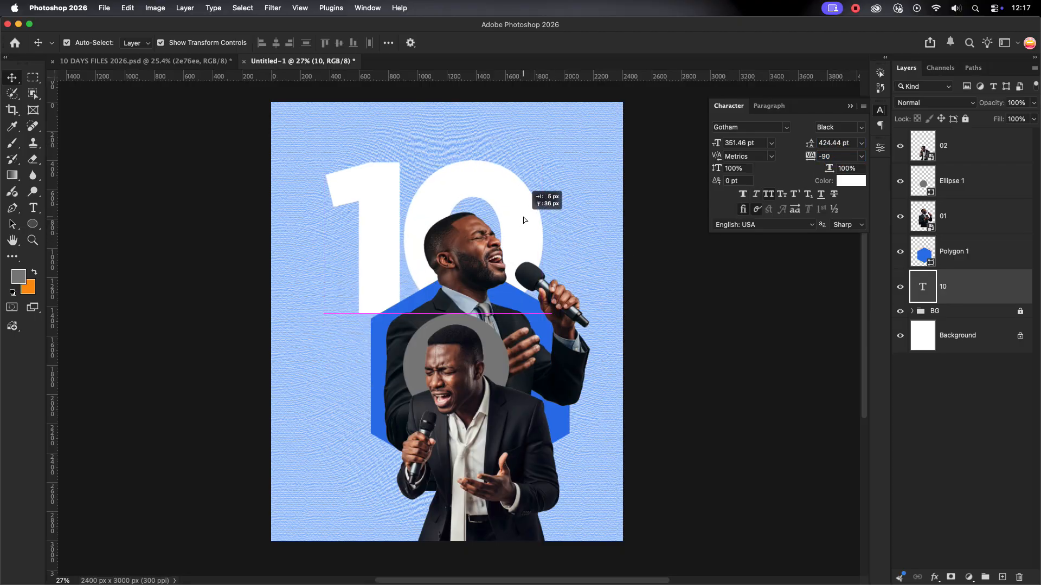
Scale both singers, the circle and the hexagon together to about 96.27% and move them down about 96 px.
left_click_drag(331, 368, 586, 452)
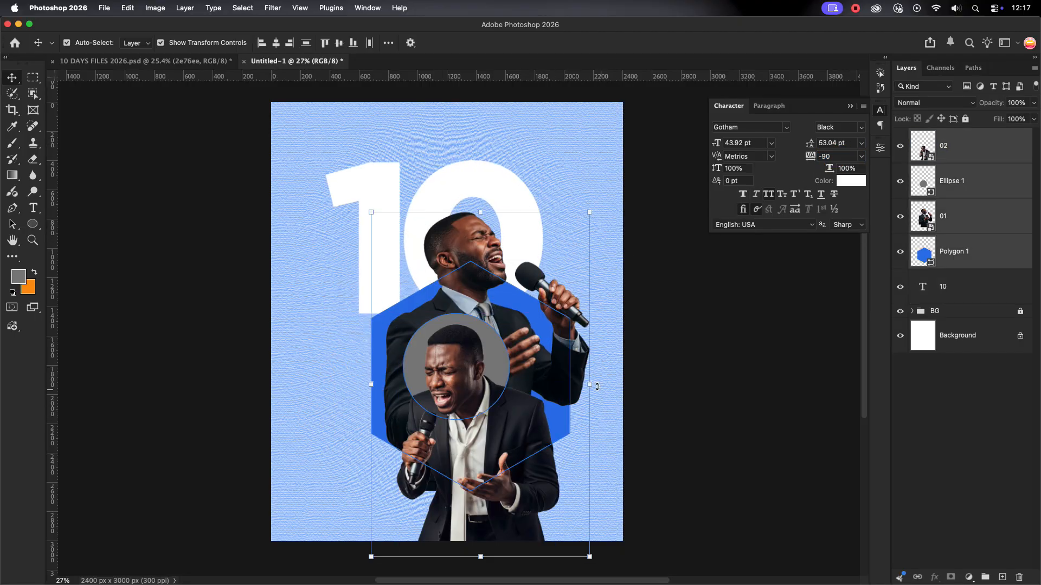
left_click_drag(589, 377, 582, 376)
left_click_drag(509, 318, 512, 331)
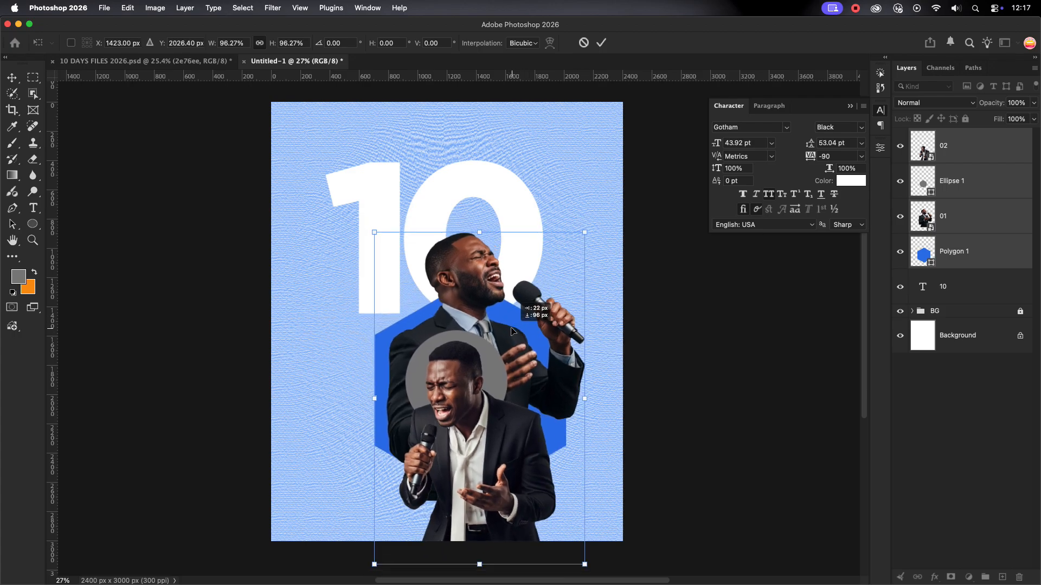
left_click(601, 43)
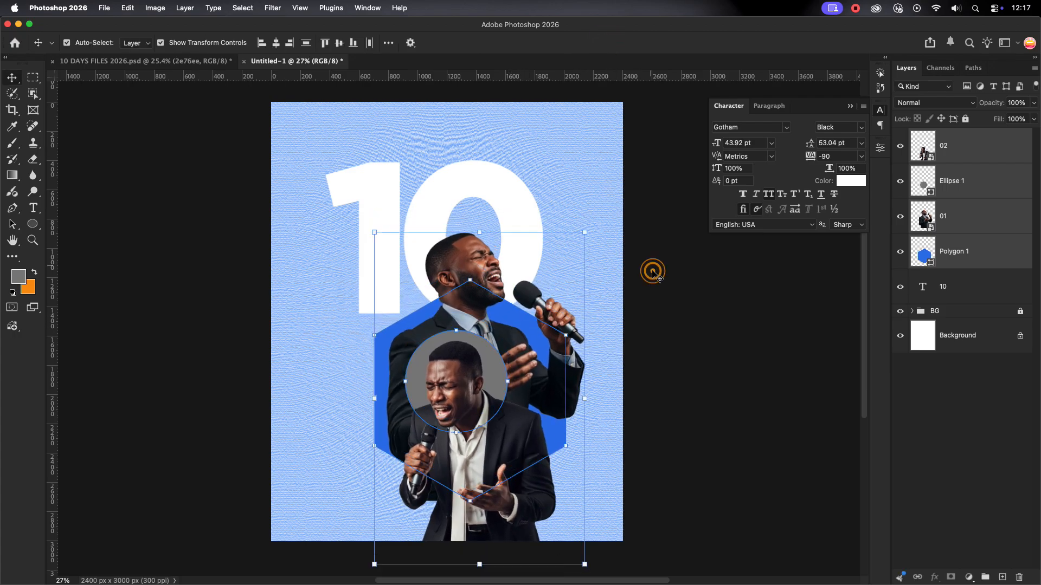
Draw an ellipse about 549 by 568 px over the zero's opening, above the "10" text layer, and fill it white.
left_click(516, 226)
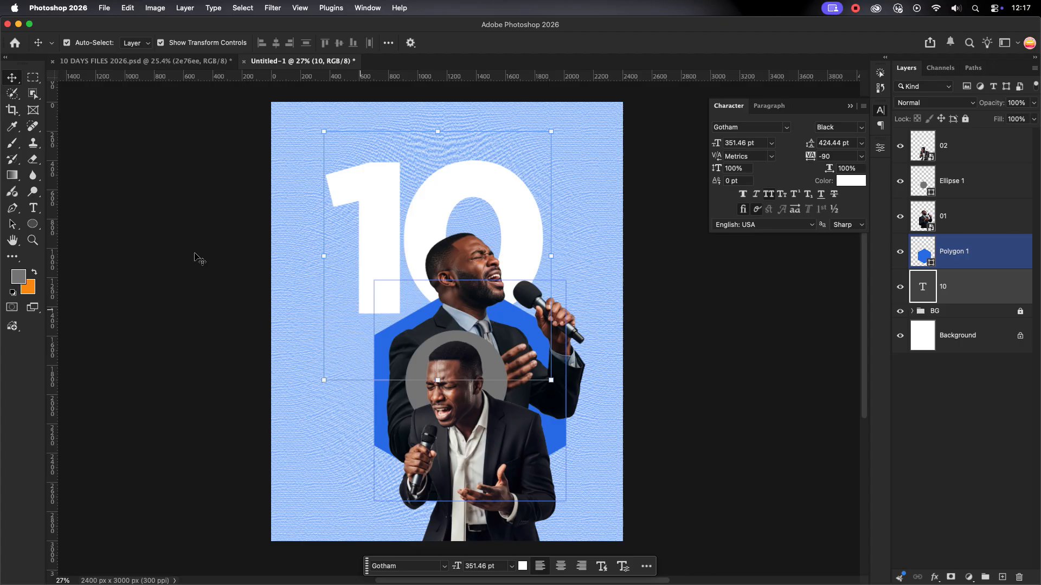
left_click(32, 224)
left_click(81, 232)
mouse_move(434, 193)
left_mouse_down()
mouse_move(510, 255)
mouse_move(514, 277)
left_mouse_up()
double_click(925, 294)
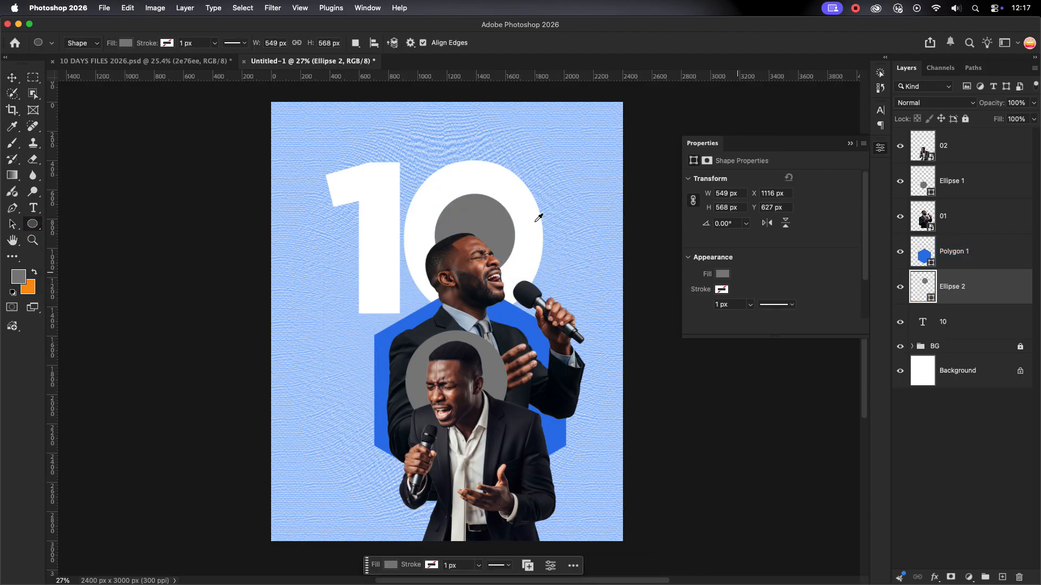
left_click(535, 220)
key("Return")
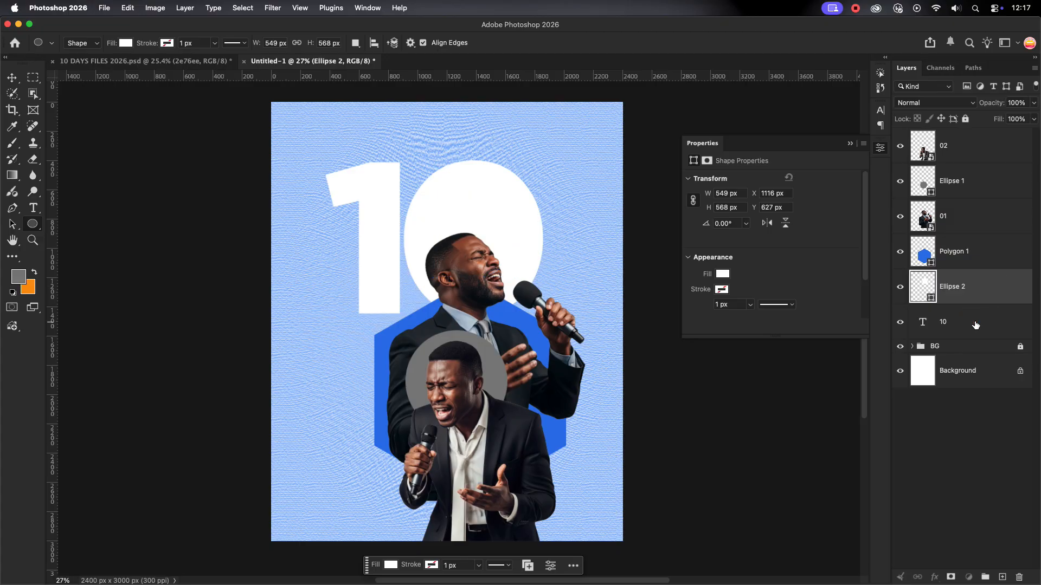
Combine the white ellipse and the "10" text into one smart object.
right_click(970, 287)
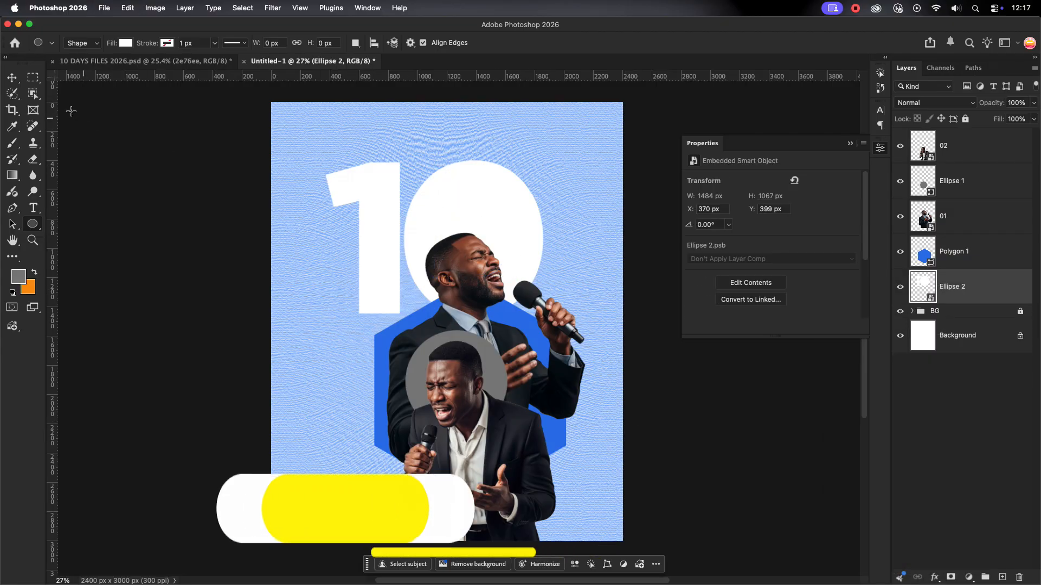
left_click(12, 77)
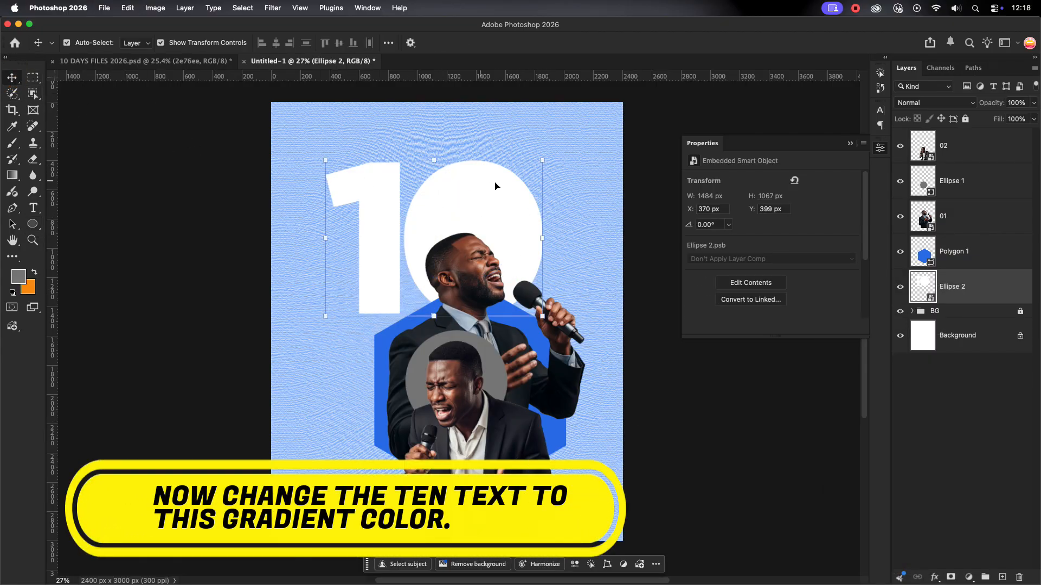
Give the "10" smart object a linear gradient overlay from bd0000 to ff9c00 at 90° and 84% scale.
double_click(1009, 295)
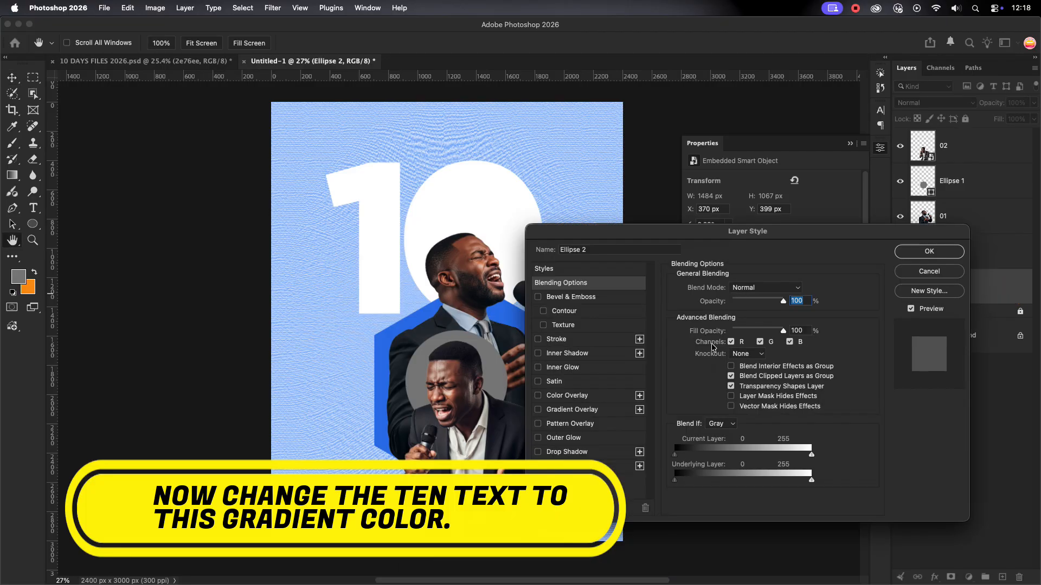
left_click(589, 410)
left_click(737, 320)
left_click(643, 334)
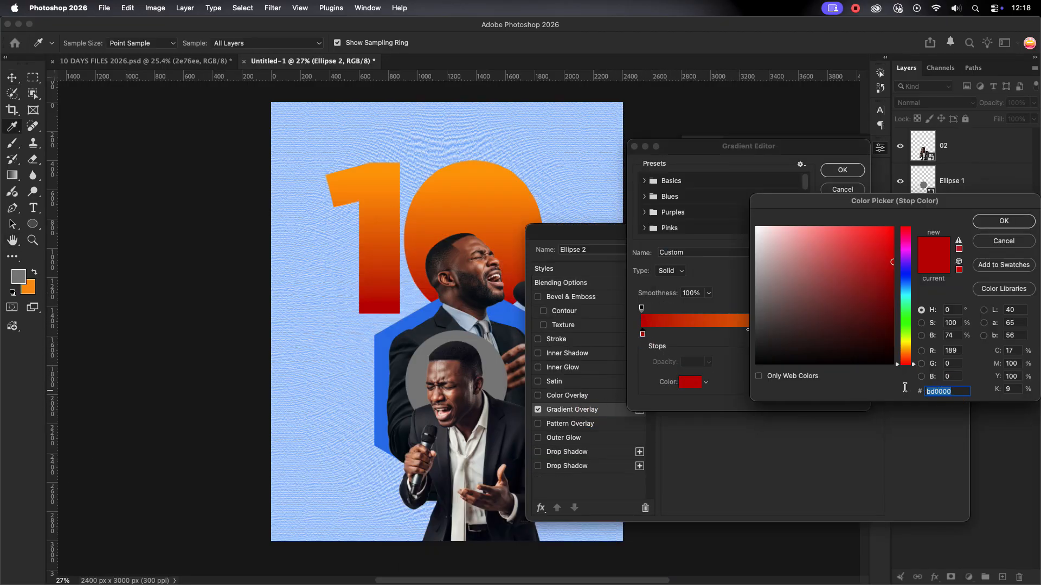
left_click(1004, 220)
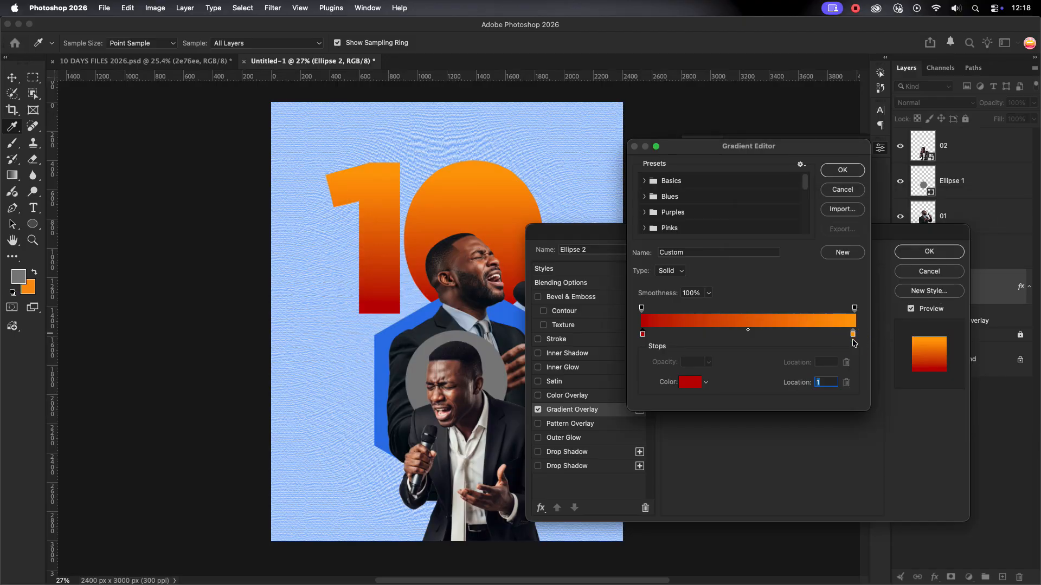
left_click(853, 334)
left_click(690, 382)
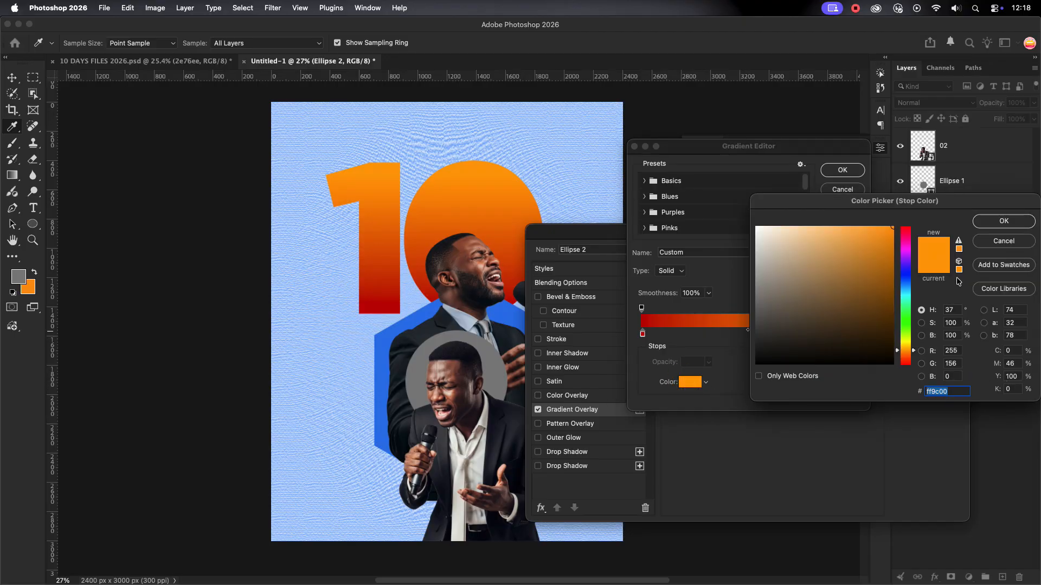
left_click(1001, 224)
left_click(853, 169)
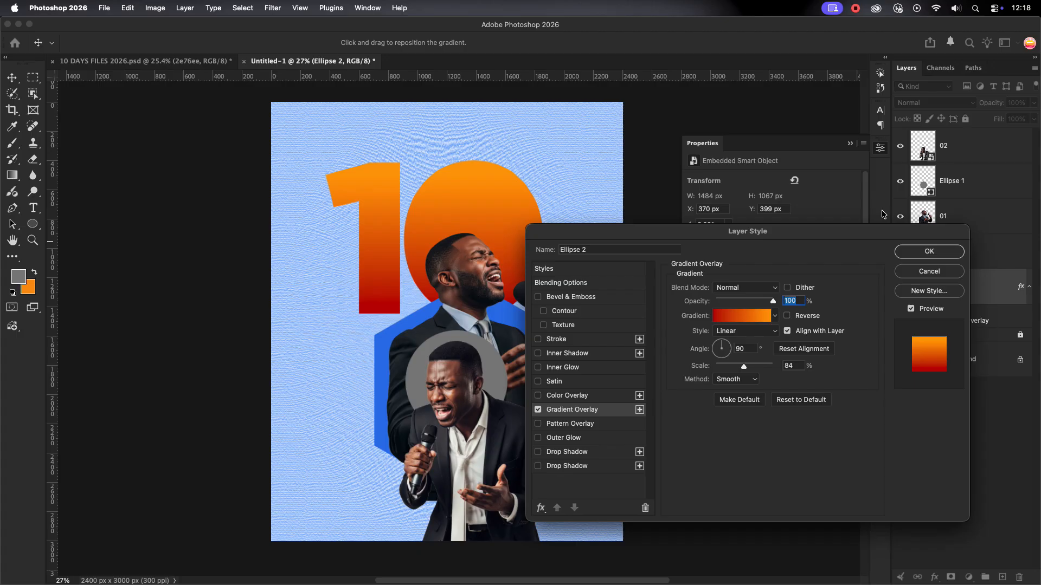
left_click(929, 252)
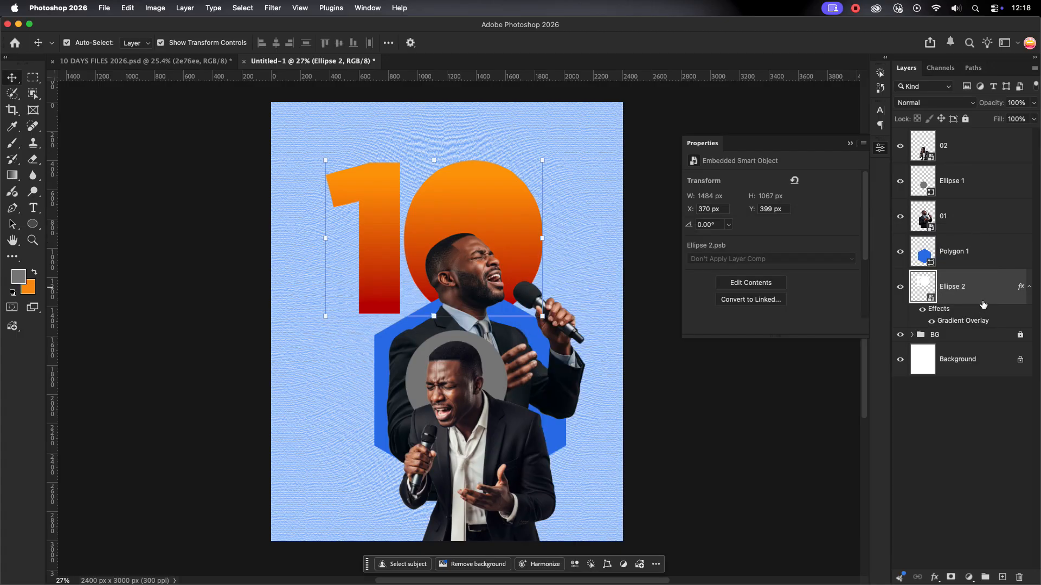
Fill the circle behind the front singer with ff9c00, sampled from the upper part of the "10".
double_click(923, 182)
left_click(479, 163)
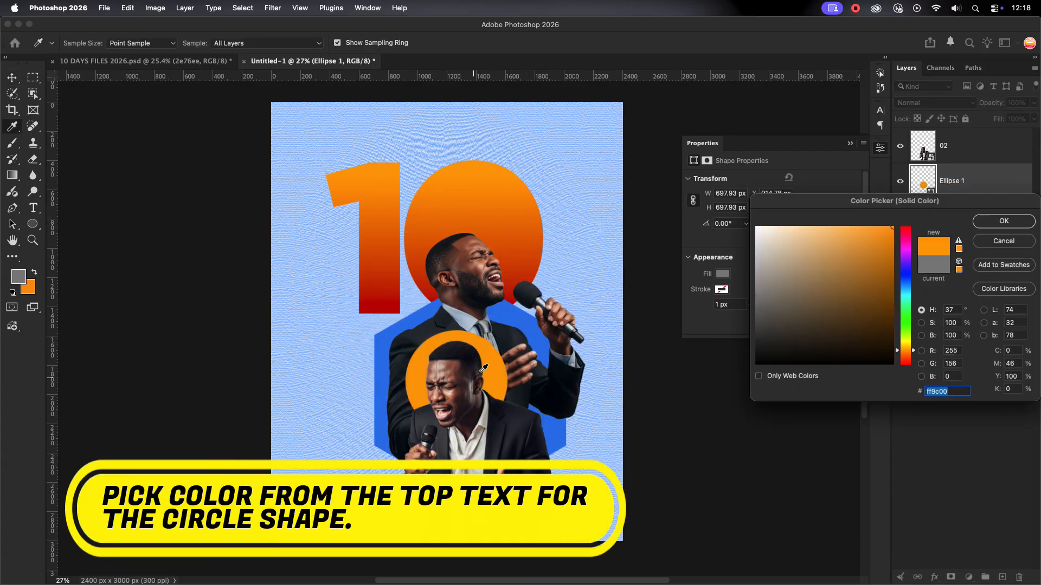
left_click(985, 222)
left_click(660, 409)
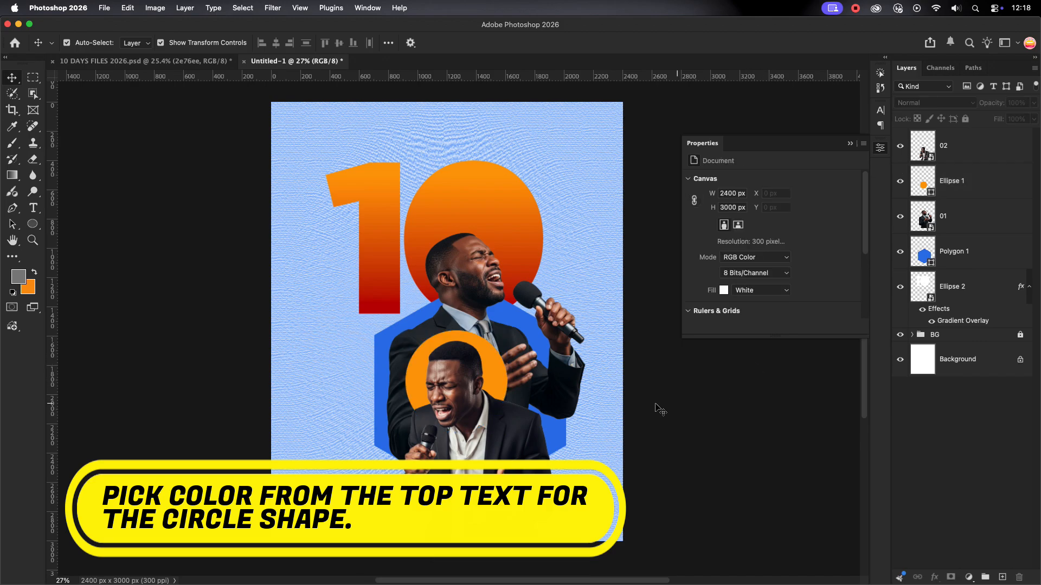
Scale the orange circle to about 117.93% and move it about 20 px right and 130 px down.
left_click(525, 413)
left_click(498, 379)
key("super+t")
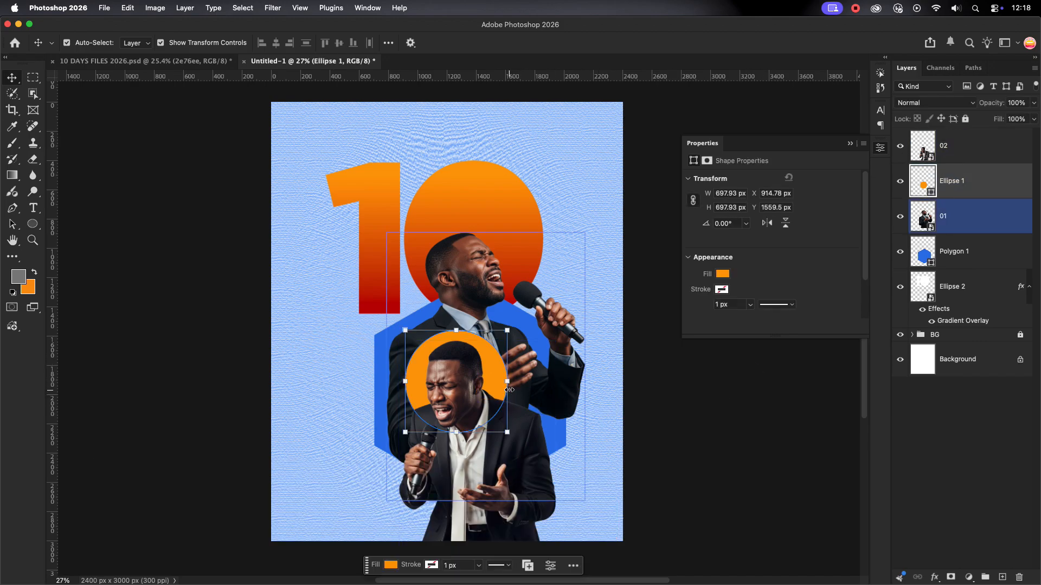
mouse_move(508, 388)
left_mouse_down()
mouse_move(519, 395)
mouse_move(497, 383)
mouse_move(498, 392)
left_mouse_up()
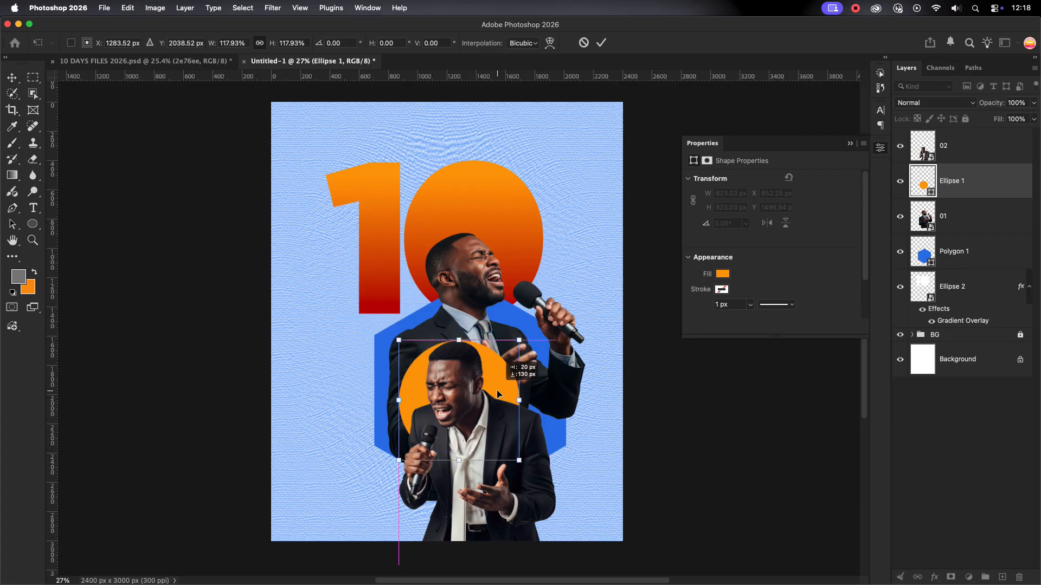
left_click(601, 42)
left_click(697, 390)
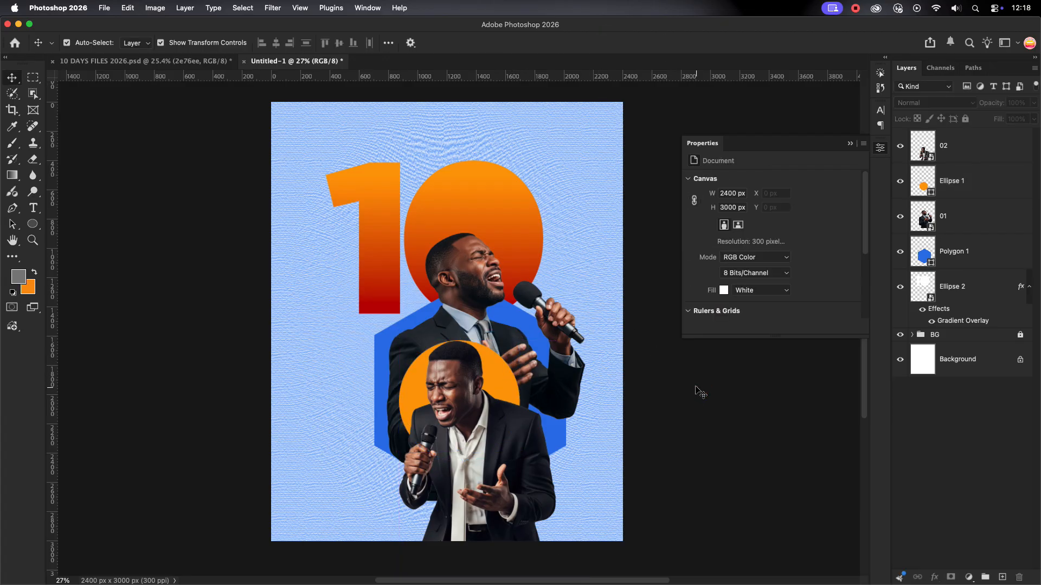
Add the text "INTENSE WORSHIP" on two lines above the "10" headline.
scroll(461, 330, "down", 2)
left_click(475, 361)
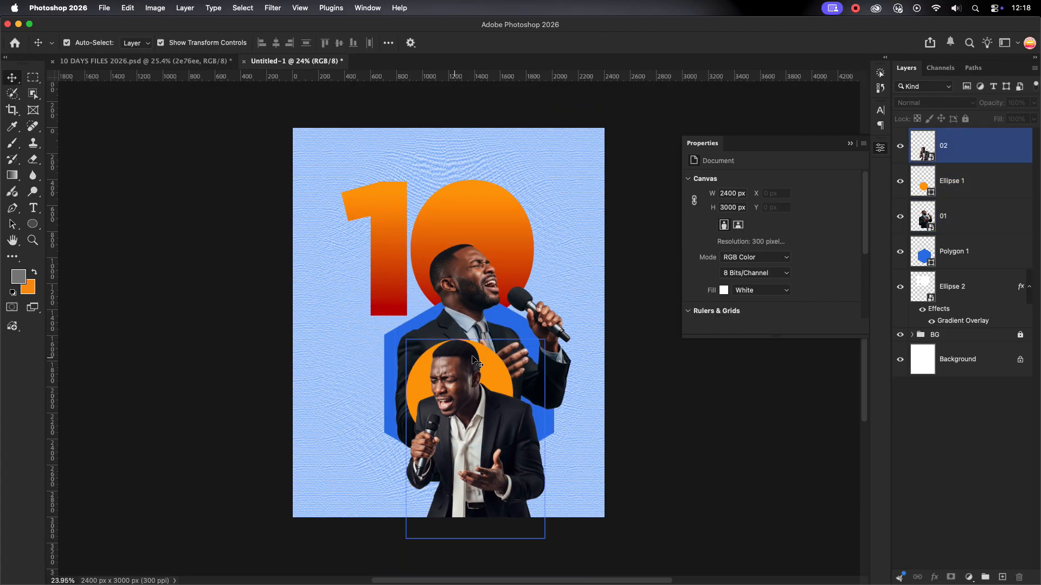
left_click(451, 212)
left_click(33, 208)
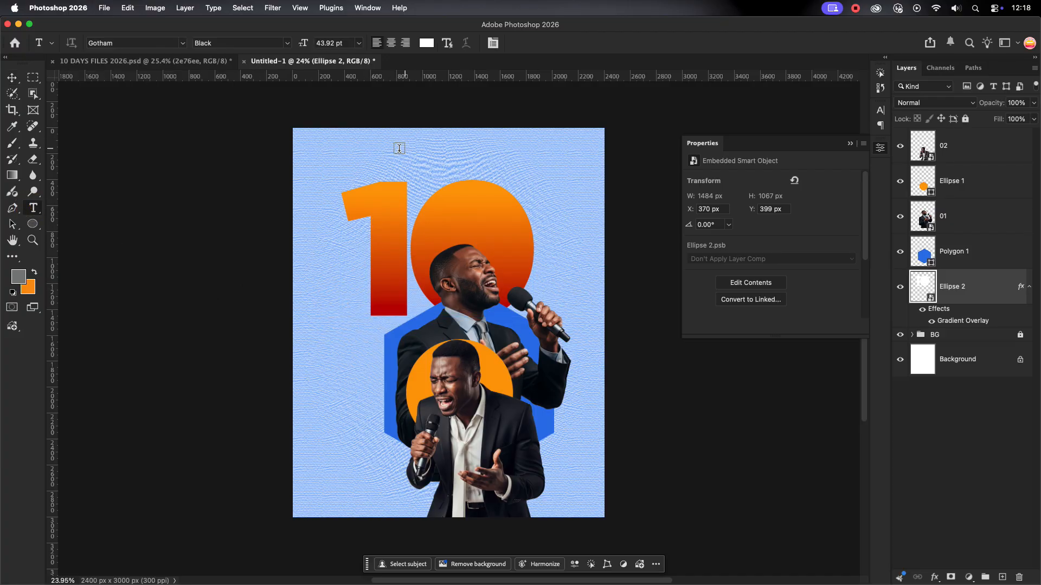
left_click(398, 146)
type("INTENSE")
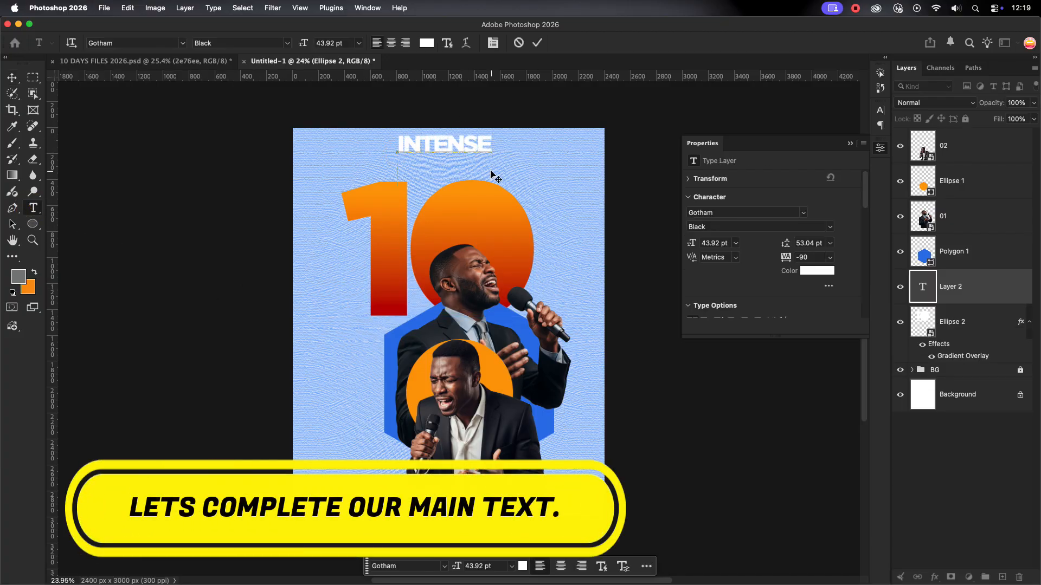
key("Return")
type("WORSHIP")
left_click(535, 43)
Move the "INTENSE WORSHIP" text layer above all other layers and set its font to Clash Display Bold.
left_click(880, 110)
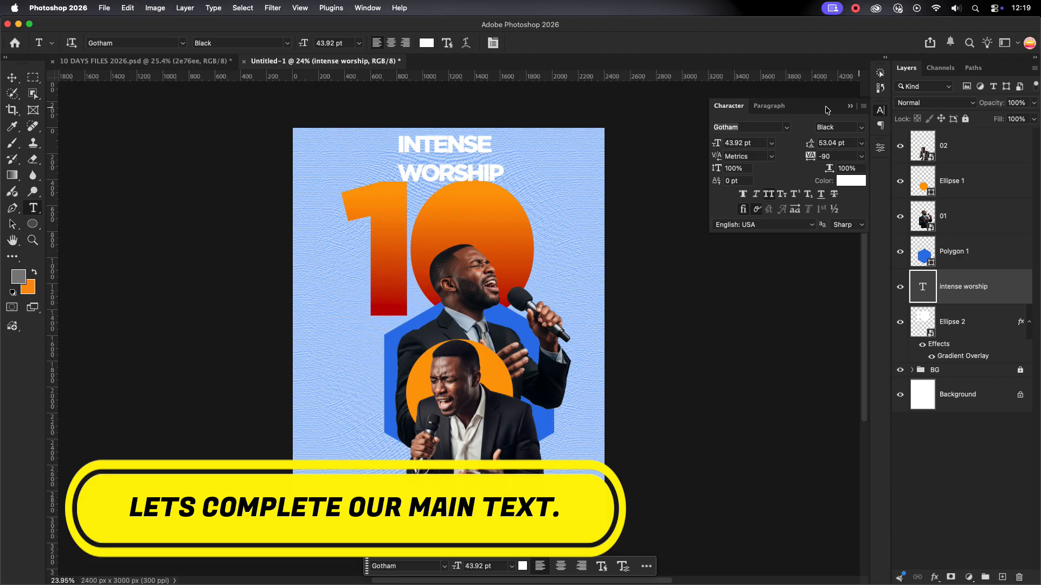
left_click(746, 128)
left_click_drag(970, 288, 946, 147)
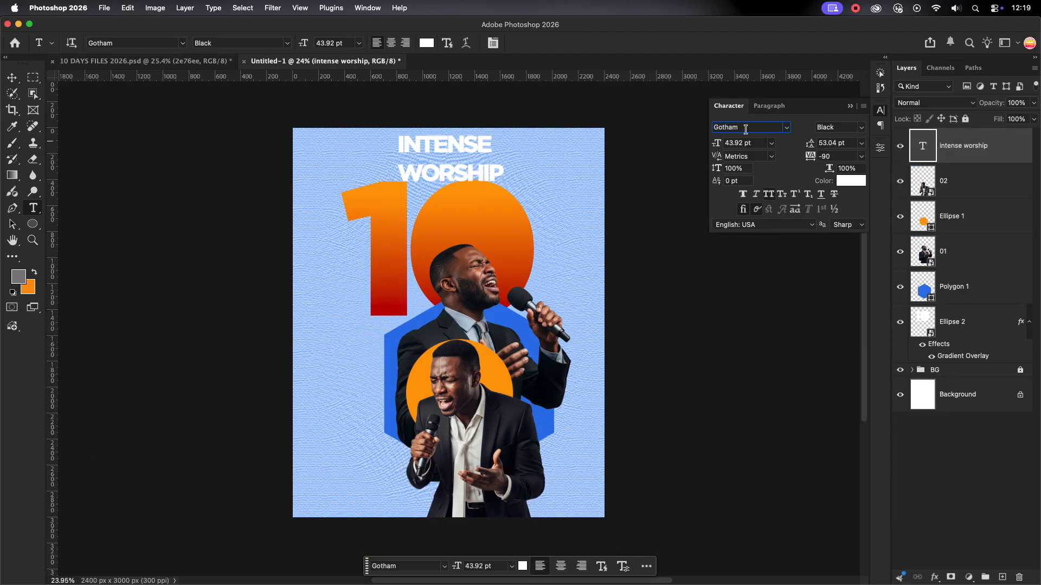
type("clas")
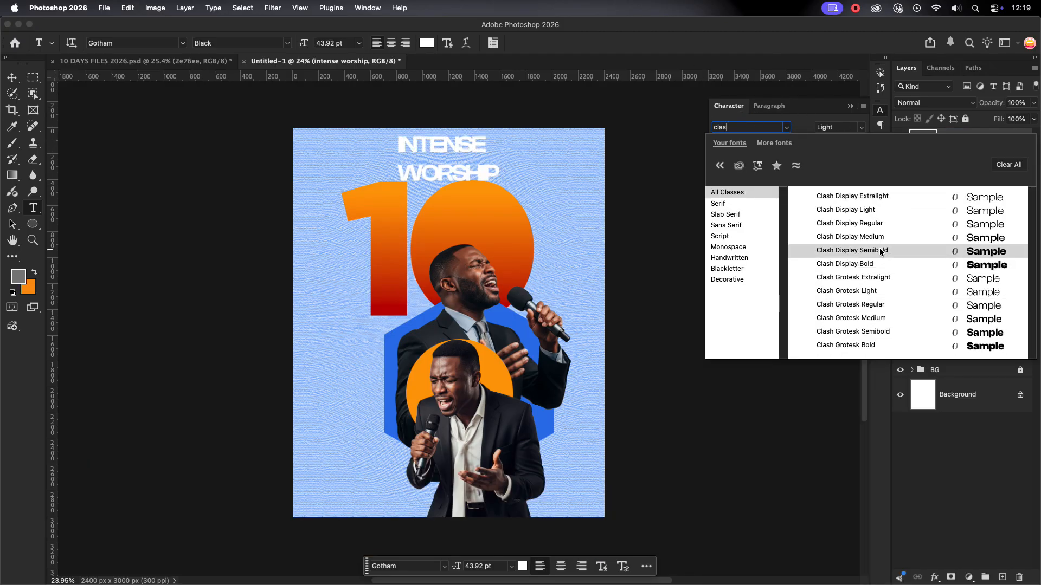
left_click(872, 264)
Set the "INTENSE WORSHIP" text's tracking to 50, leading to 35 pt and color to 222222.
scroll(840, 157, "up", 12)
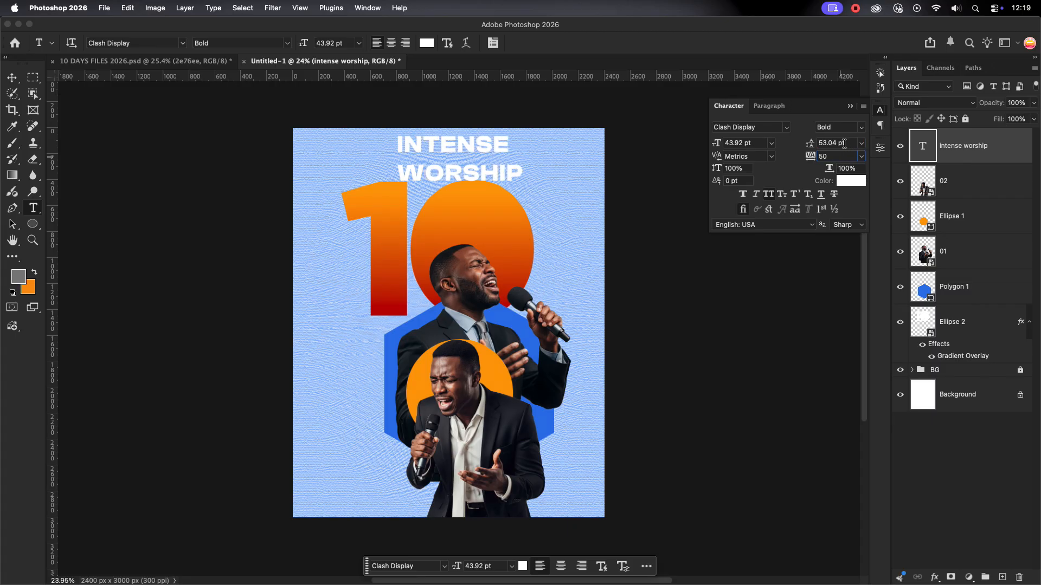
scroll(844, 145, "down", 4)
scroll(843, 146, "down", 15)
left_click(848, 180)
left_click(758, 348)
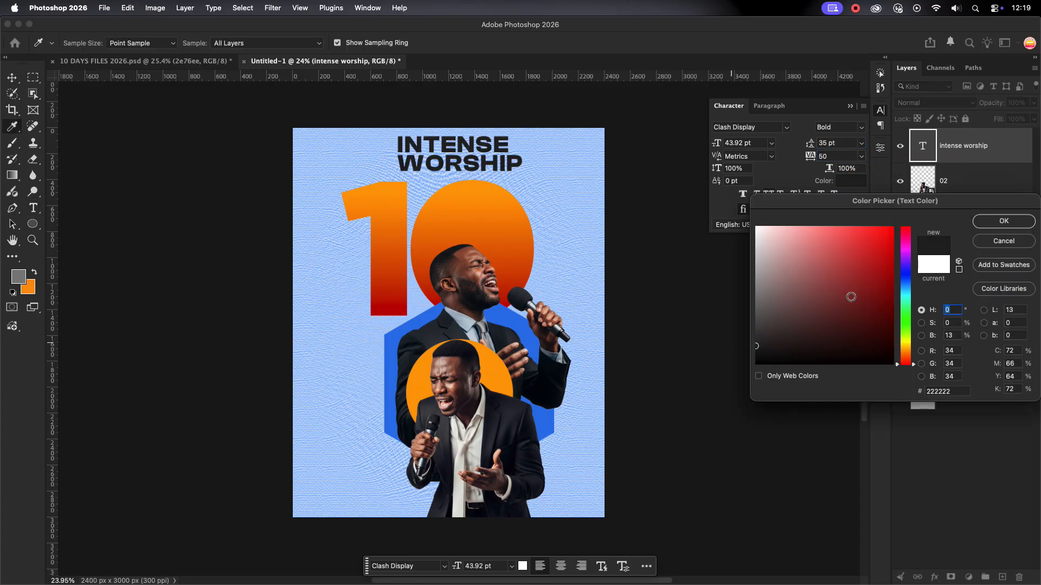
left_click(989, 220)
Rotate the "INTENSE WORSHIP" text to -90°, scale it to about 92.51% and place it vertically just right of the zero.
key("v")
left_click_drag(529, 130, 438, 88)
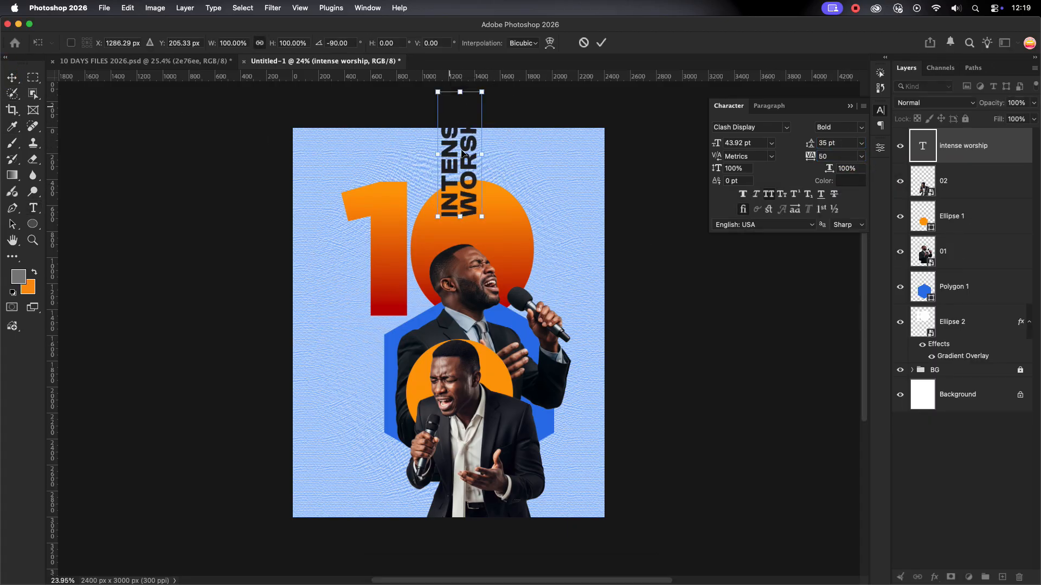
left_click_drag(454, 160, 550, 239)
left_click_drag(556, 171, 555, 180)
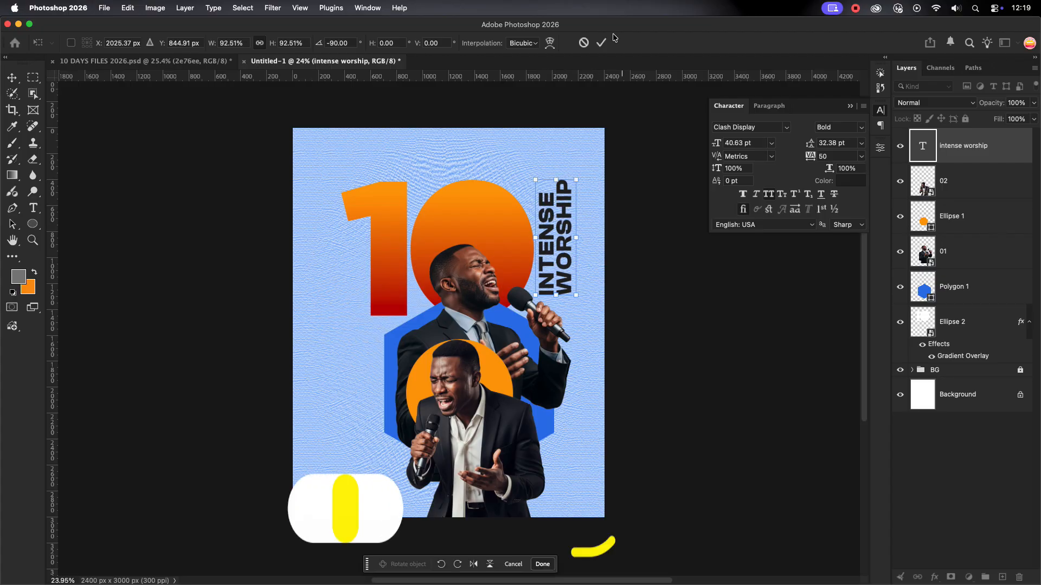
left_click(602, 42)
Move the "10" and the vertical "INTENSE WORSHIP" text together slightly left and down.
left_click(517, 241, "shift")
mouse_move(517, 232)
left_mouse_down()
mouse_move(493, 226)
mouse_move(509, 225)
left_mouse_up()
left_click(704, 302)
left_click_drag(342, 162, 553, 206)
key("shift+Down")
key("shift+Down")
key("shift+Down")
key("shift+Down")
key("shift+Down")
key("shift+Down")
key("shift+Down")
key("shift+Down")
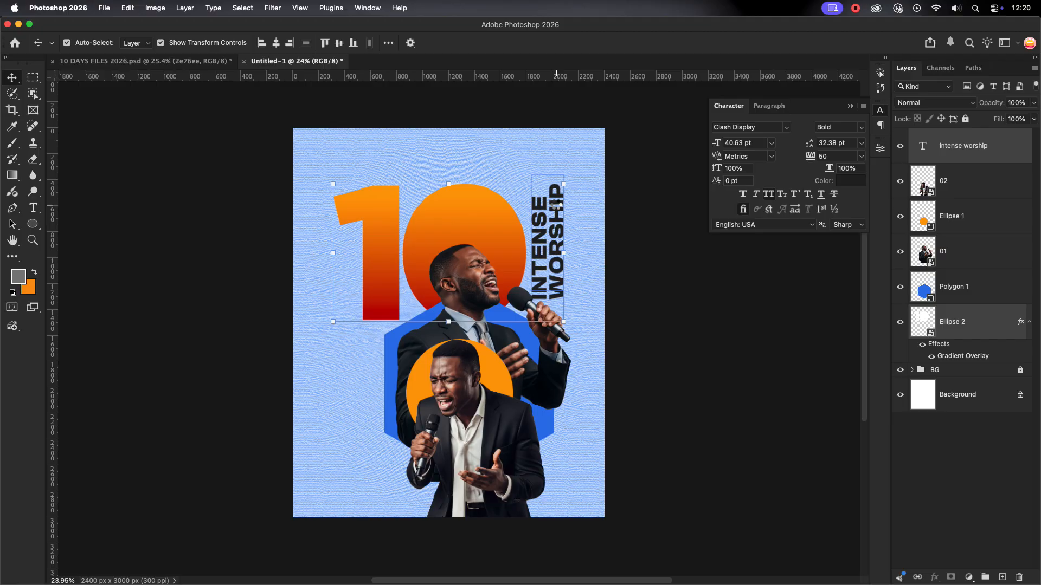
Shift the blue hexagon slightly to the left behind the singers.
left_click(366, 402)
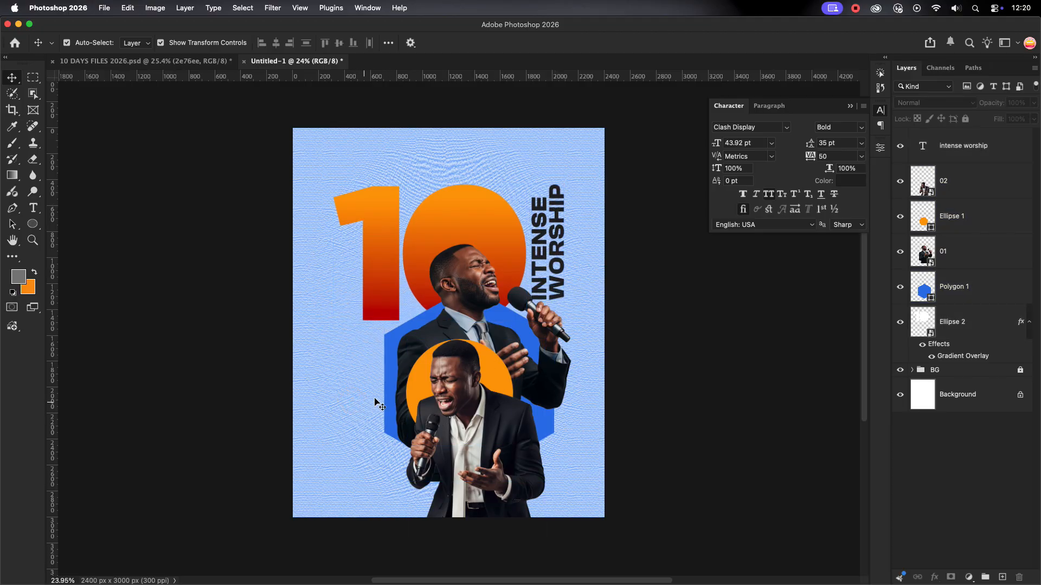
left_click_drag(549, 419, 542, 419)
left_click(635, 329)
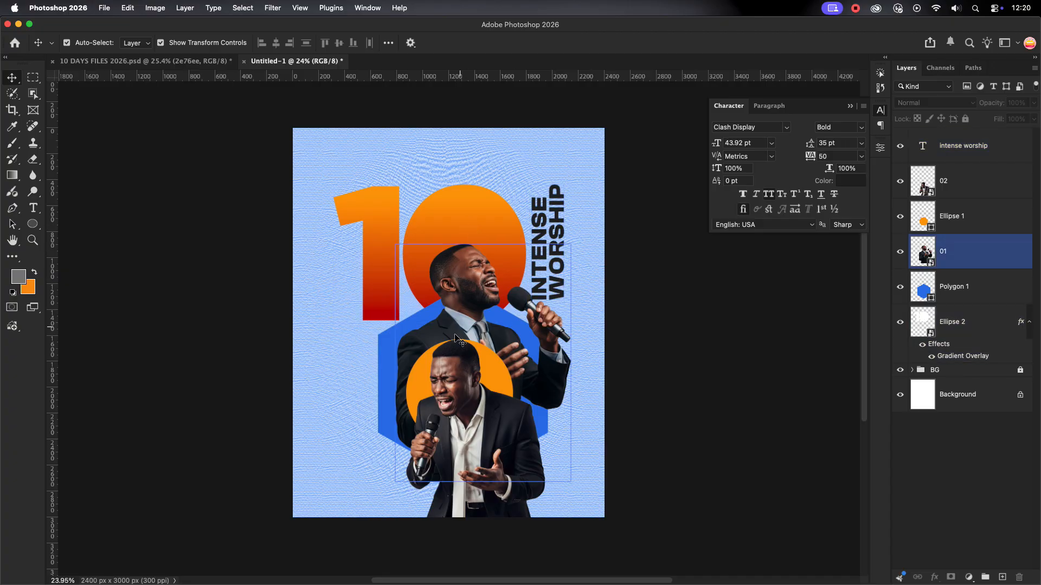
Scale both singers, the circle and the hexagon together to about 98.98%.
left_click_drag(371, 354, 559, 441)
left_click_drag(570, 390, 570, 391)
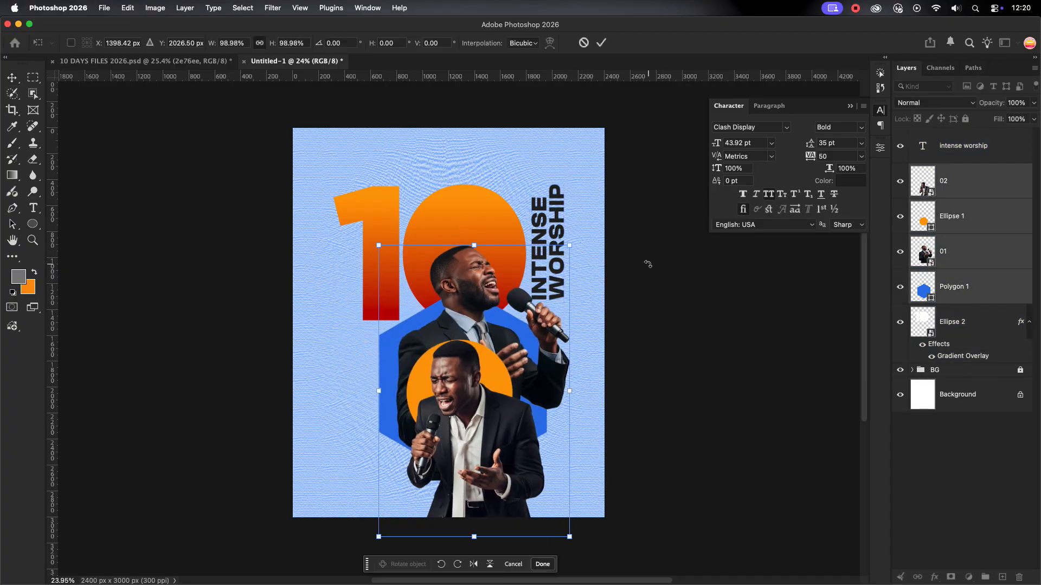
left_click(598, 48)
Convert the "10" layer with its gradient overlay into a new smart object.
scroll(622, 344, "up", 1)
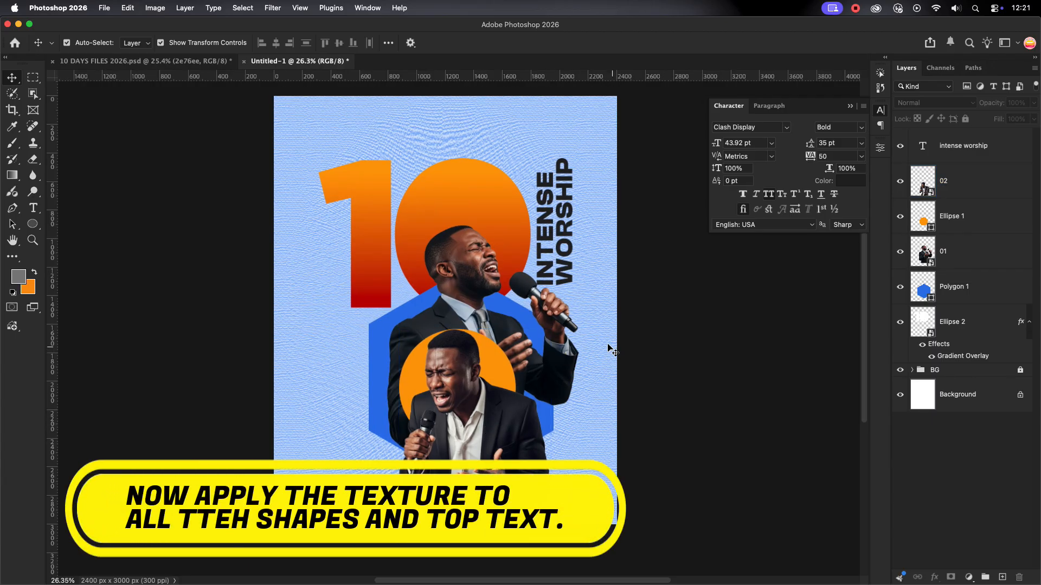
left_click(971, 322)
right_click(1007, 321)
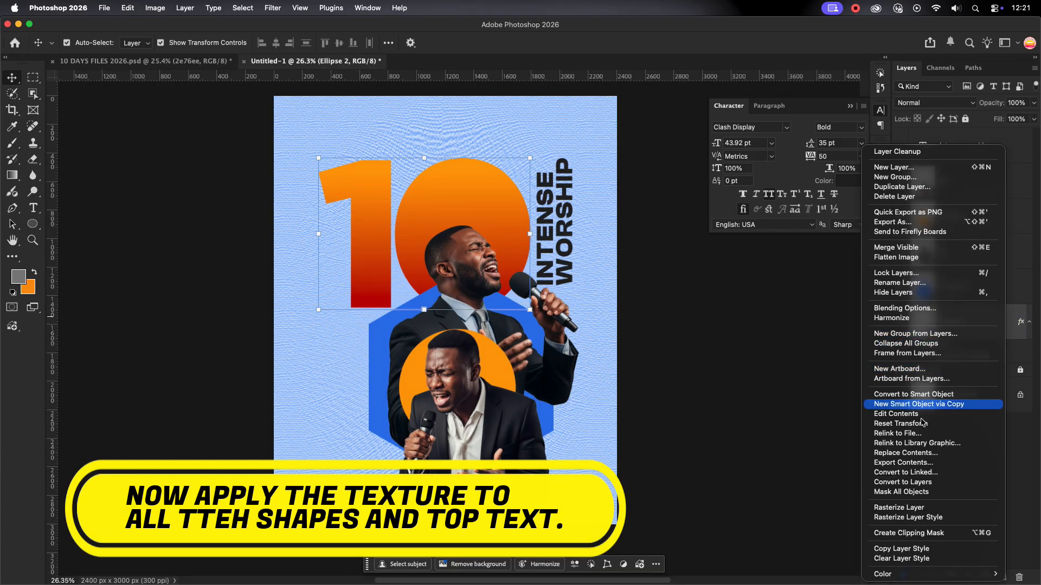
left_click(913, 394)
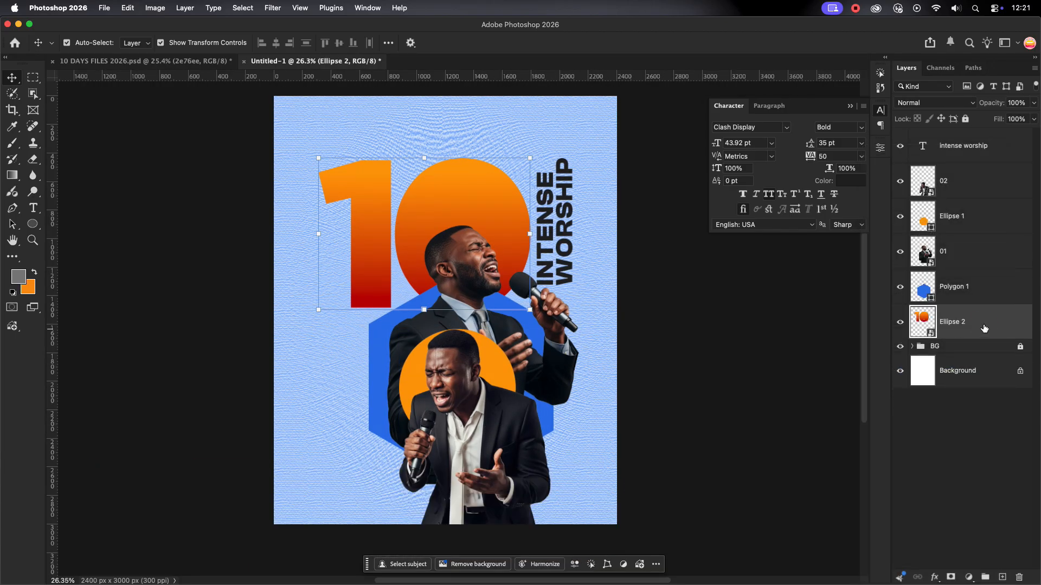
Duplicate the BG group's texture layer, Layer 1, and place the copy directly above the hexagon layer.
left_click(985, 297)
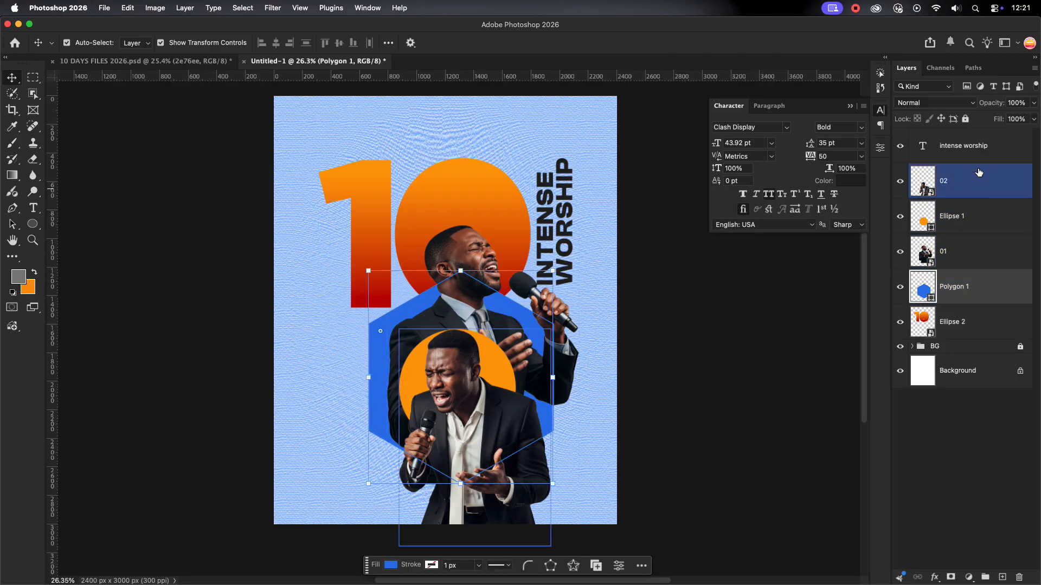
left_click(913, 347)
left_click(992, 411)
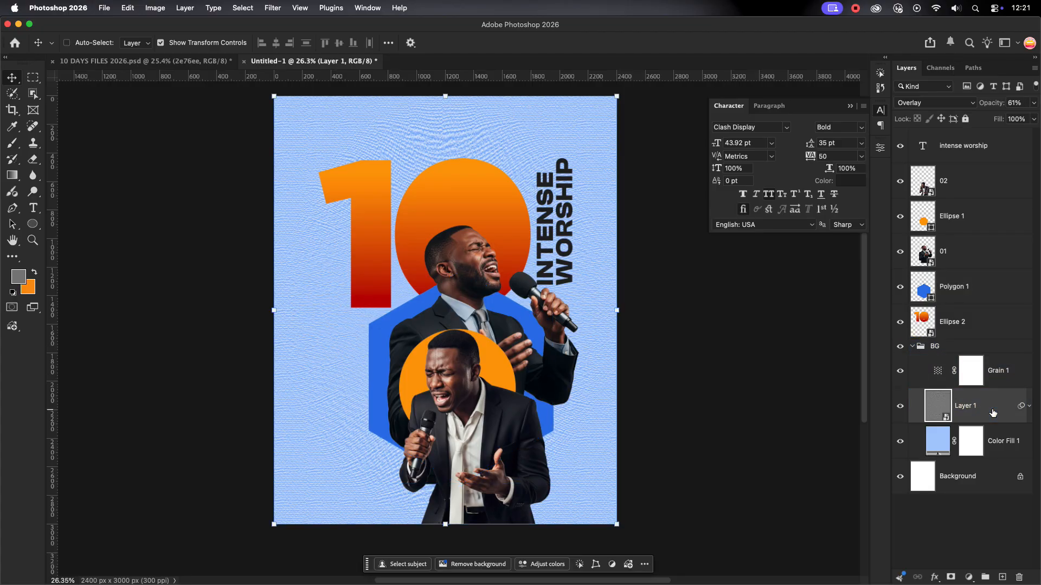
key("super+j")
left_click_drag(1026, 411, 971, 290)
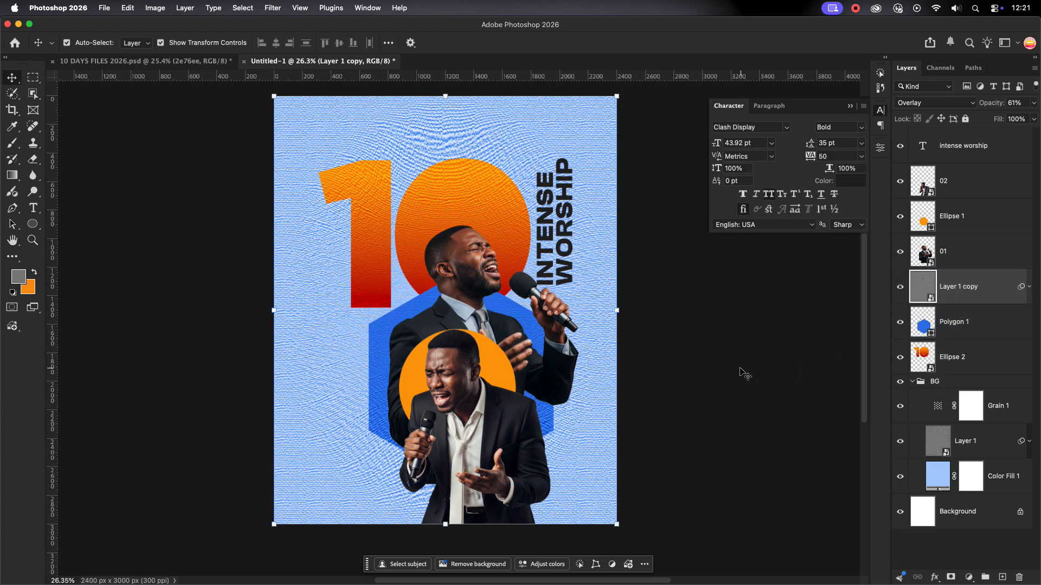
Duplicate the texture copy, place the duplicate directly above the orange circle layer and clip it to the circle.
left_click(986, 286)
key("super+j")
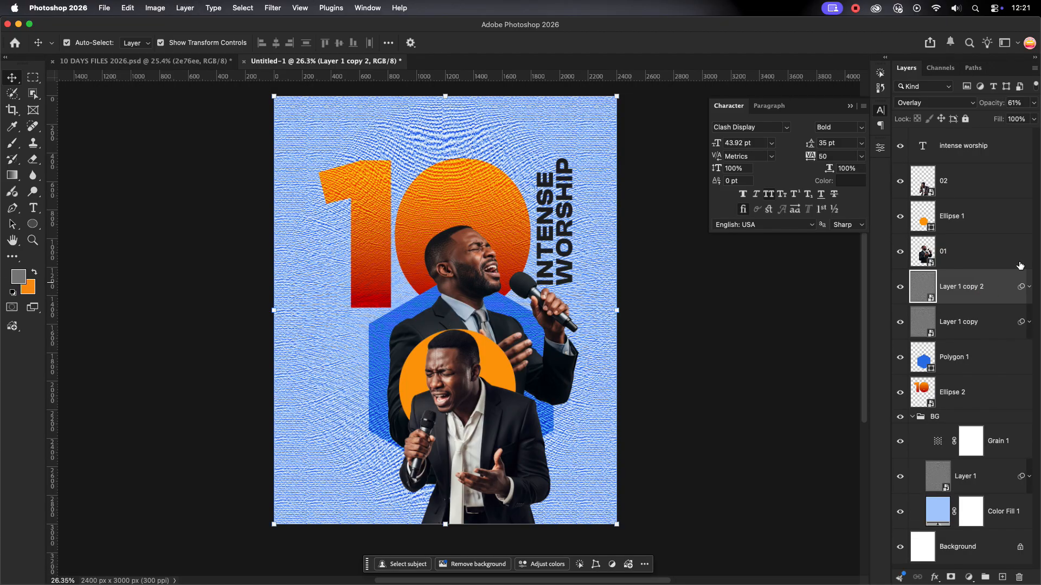
left_click_drag(969, 230, 970, 201)
left_click(980, 246)
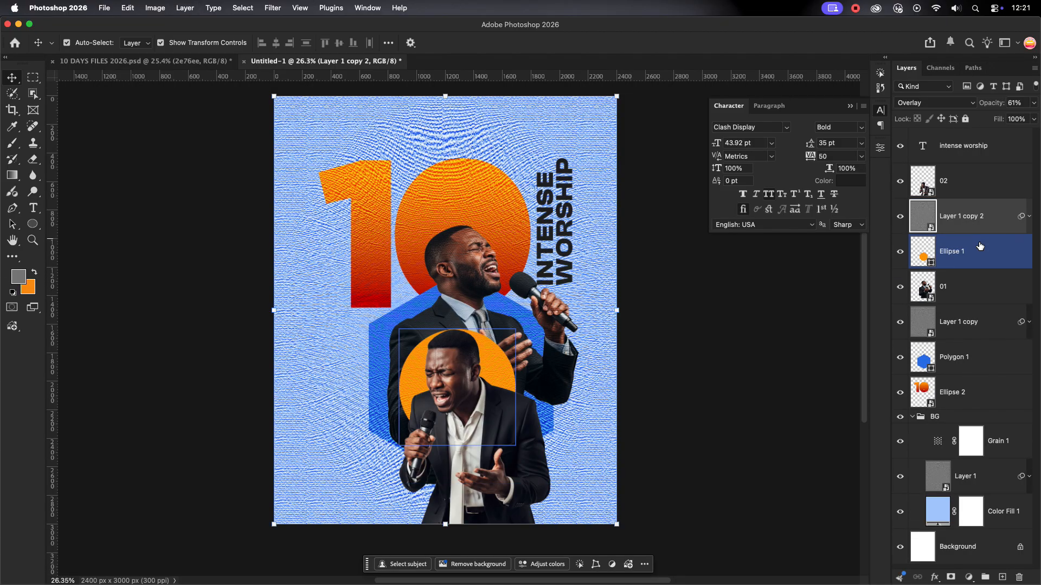
left_click(978, 234, "alt")
Clip the texture layer above the hexagon, Layer 1 copy, to the hexagon shape.
left_click(983, 319)
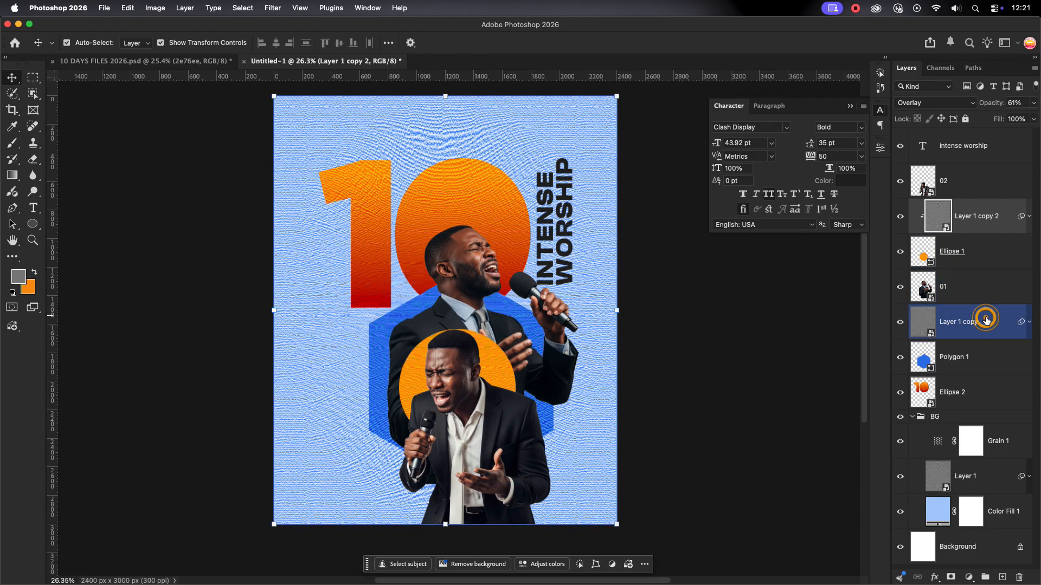
left_click(977, 348)
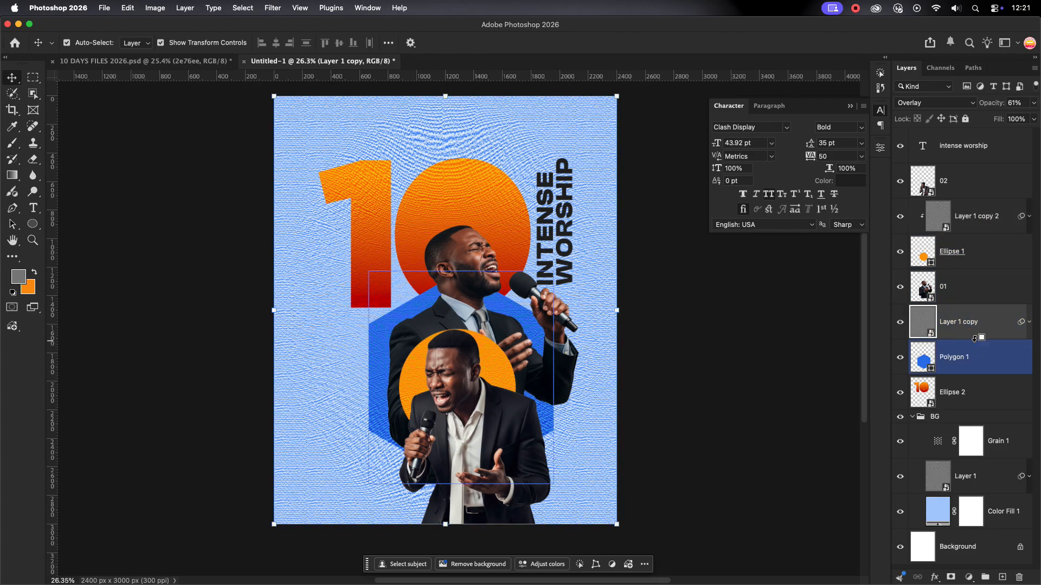
left_click(974, 338, "alt")
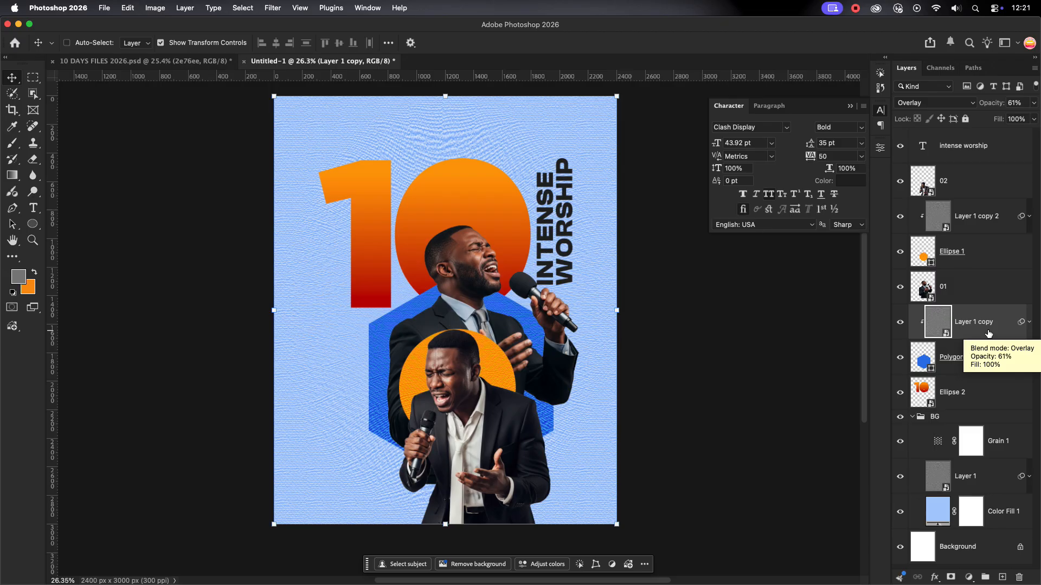
Duplicate the hexagon's texture layer, place the duplicate directly above the gradient "10" layer and clip it to the "10".
key("super+j")
left_click_drag(988, 334, 979, 412)
left_click(975, 410, "alt")
left_click(668, 404)
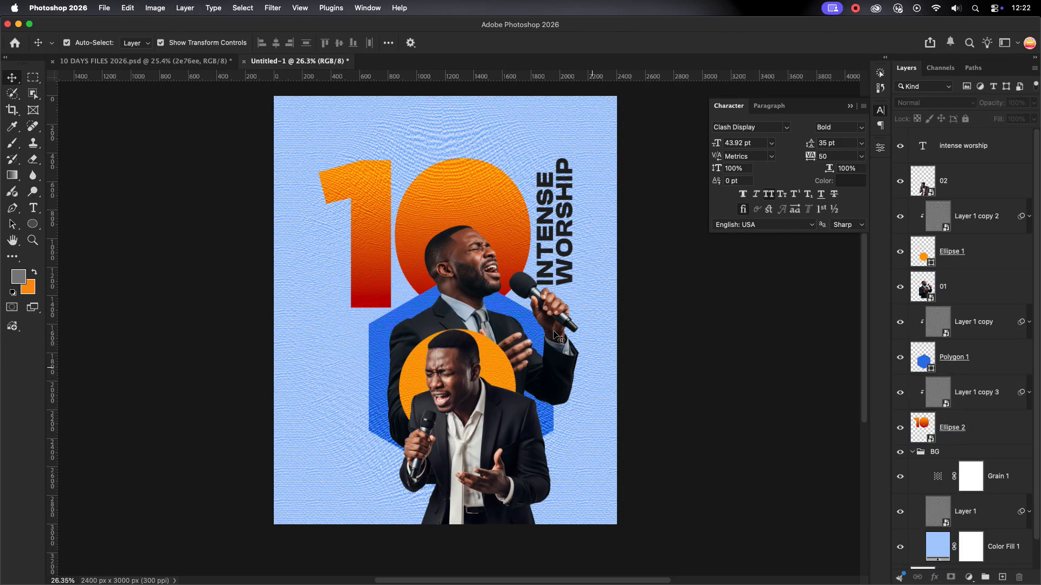
Group all layers from singer 02 down to the "10" layer and name the group DESIGN.
scroll(525, 231, "down", 1)
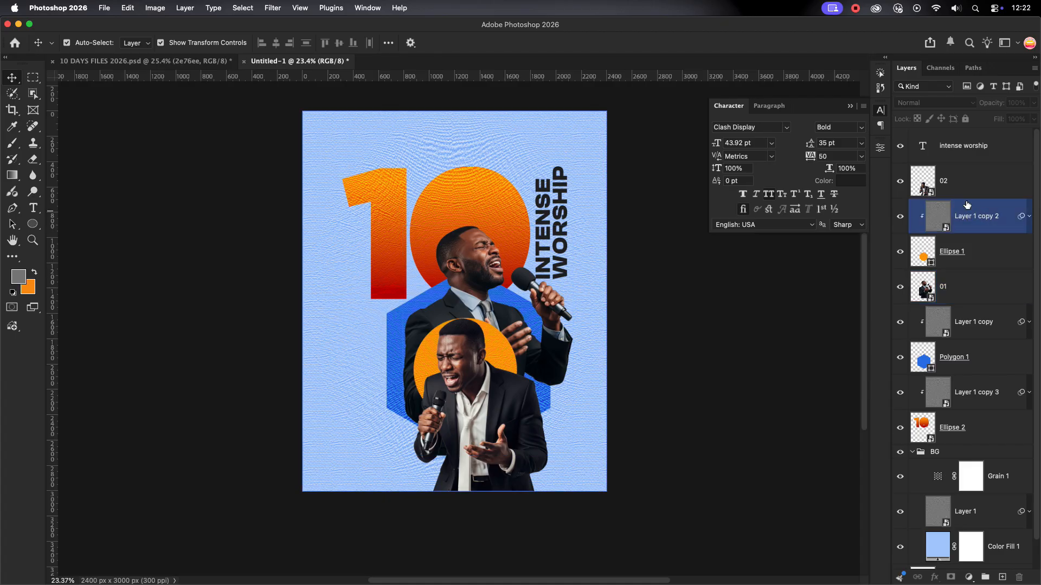
left_click(976, 178)
scroll(979, 217, "down", 2)
left_click(987, 397, "shift")
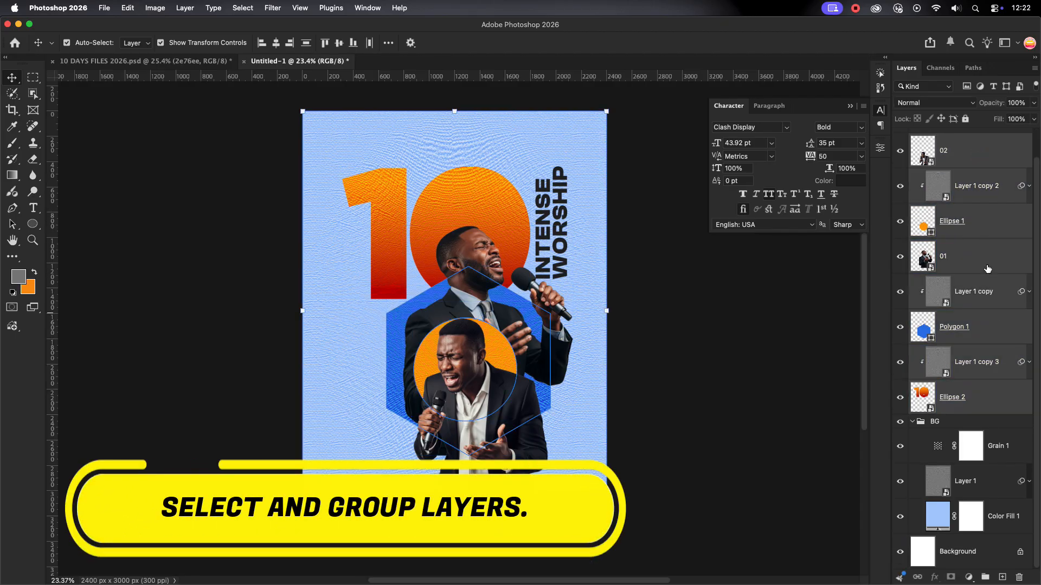
left_click(985, 577)
double_click(941, 170)
type("DESI")
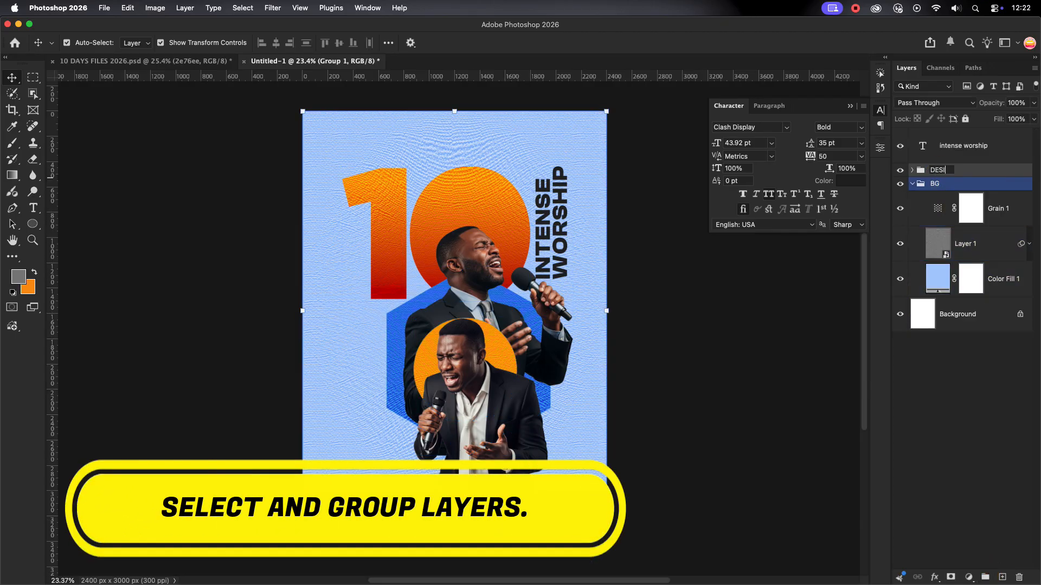
type("GN")
key("Return")
Lock the DESIGN group, collapse the BG group and lock it too.
left_click(965, 119)
left_click(954, 183)
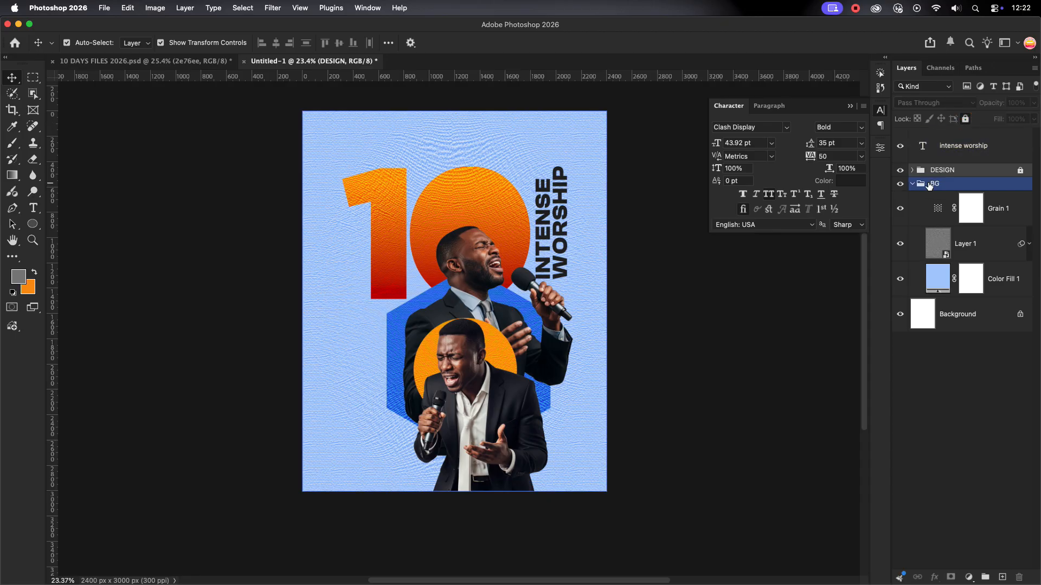
left_click(912, 183)
left_click(965, 119)
Try a tracking of 30 on the vertical "INTENSE WORSHIP" text.
scroll(525, 323, "up", 2)
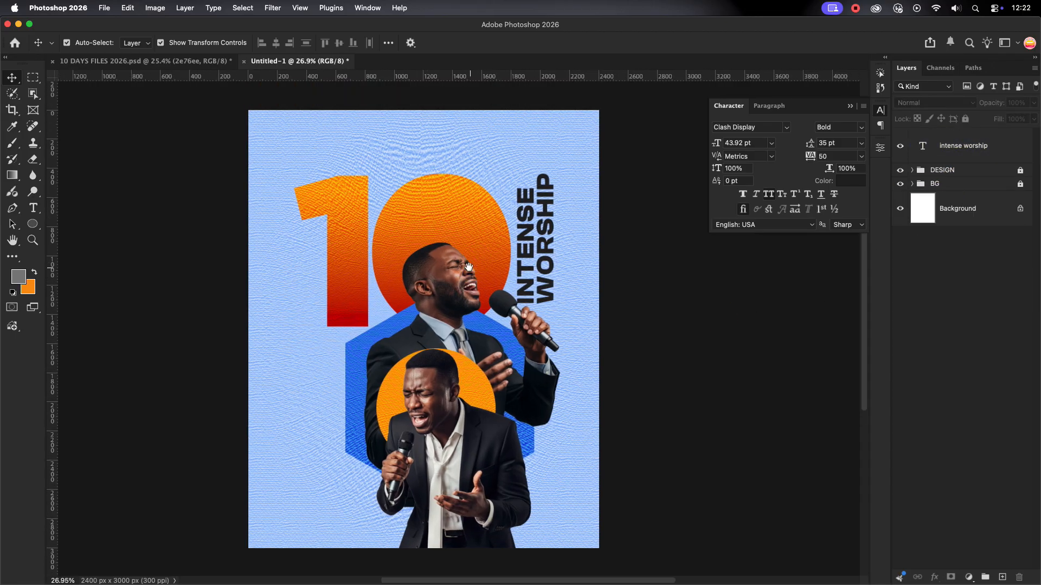
left_click(537, 271)
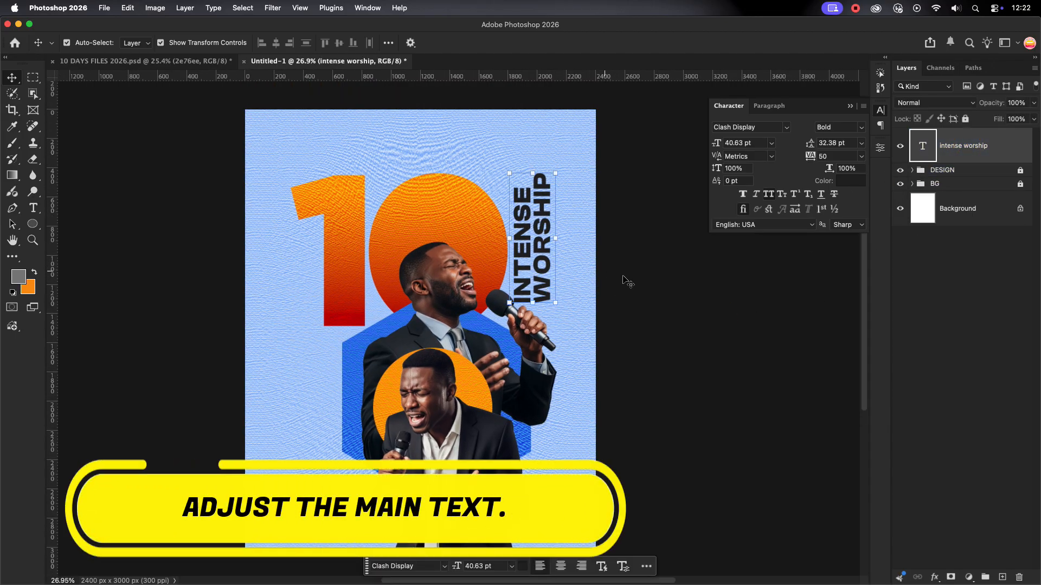
left_click(656, 293)
left_click(552, 272)
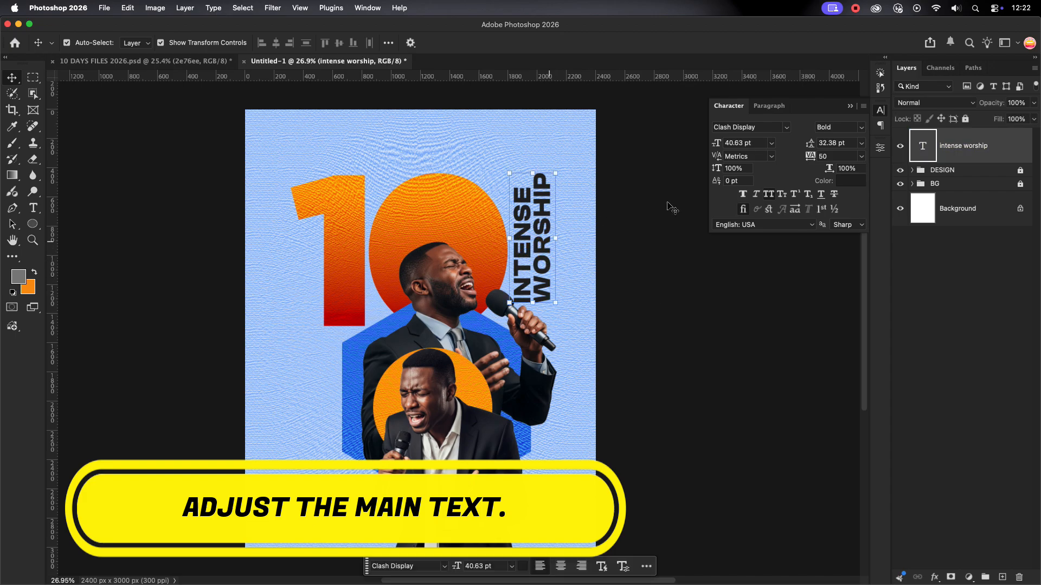
left_click(840, 156)
type("30")
key("Return")
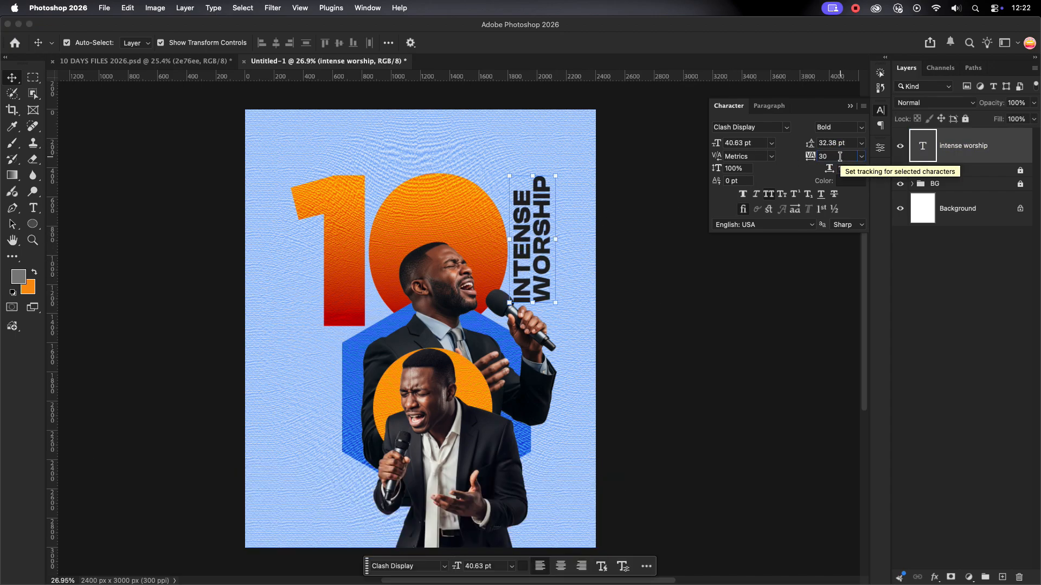
Set the tracking of the "INTENSE WORSHIP" text to 10 and move the text slightly upward.
left_click(839, 156)
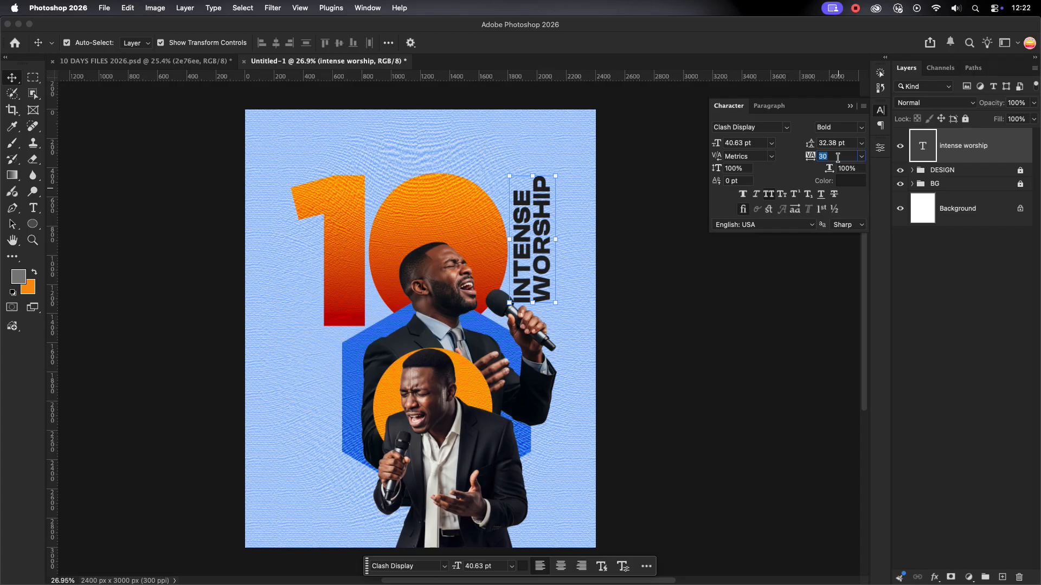
type("10")
key("Return")
left_click(821, 256)
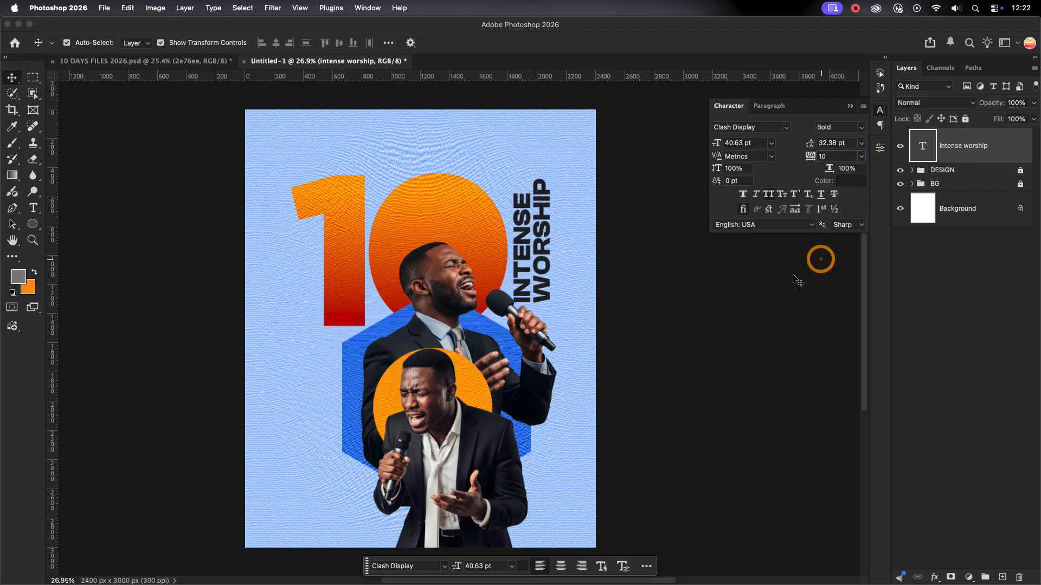
left_click(860, 156)
left_click(844, 216)
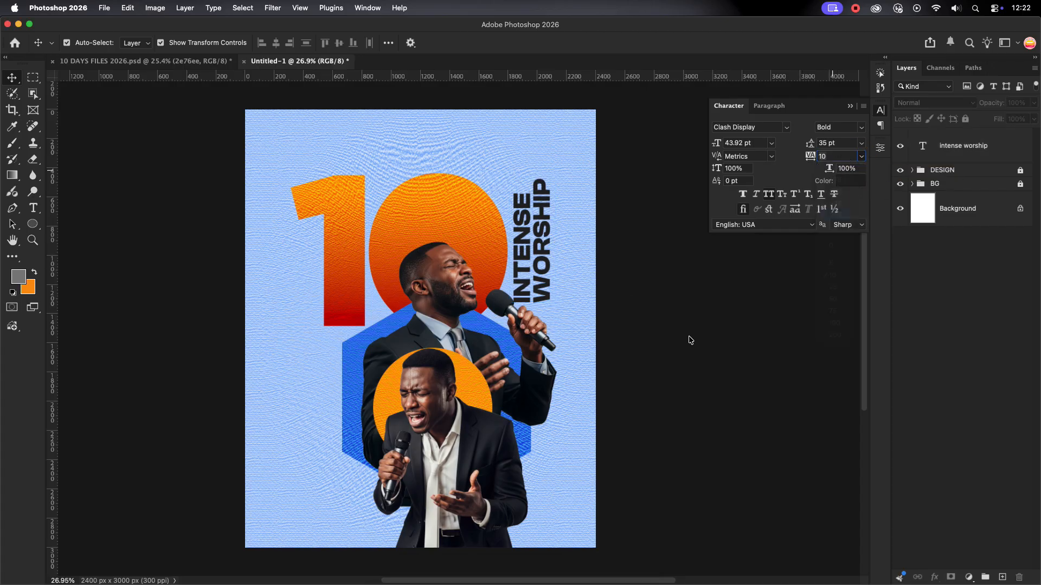
left_click_drag(540, 233, 539, 226)
left_click(662, 300)
Add a two-line date text reading "21ST-30TH AUG. 2026" in the blank area beside the hexagon.
scroll(663, 300, "down", 1)
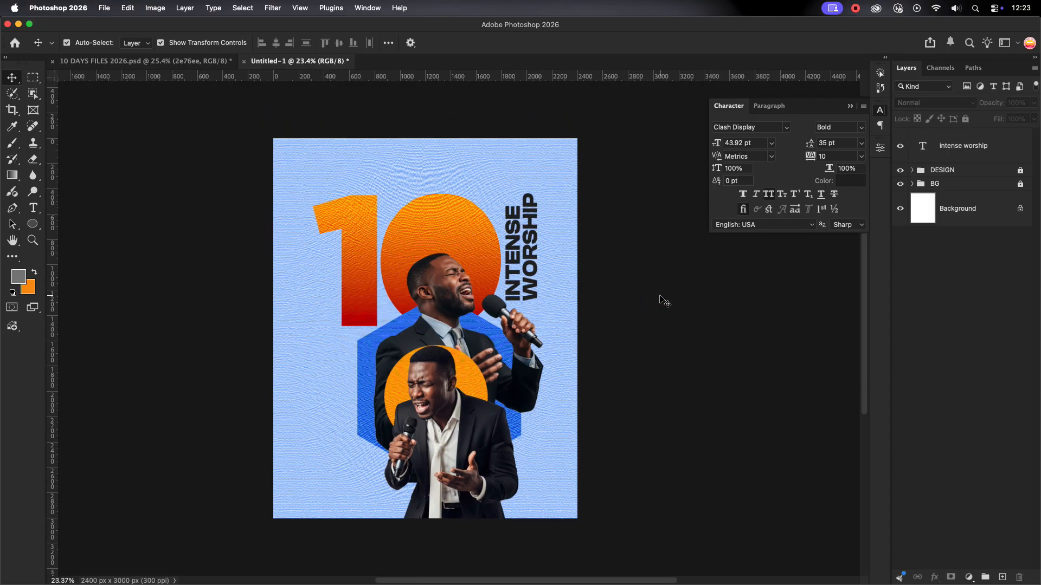
scroll(401, 342, "up", 1)
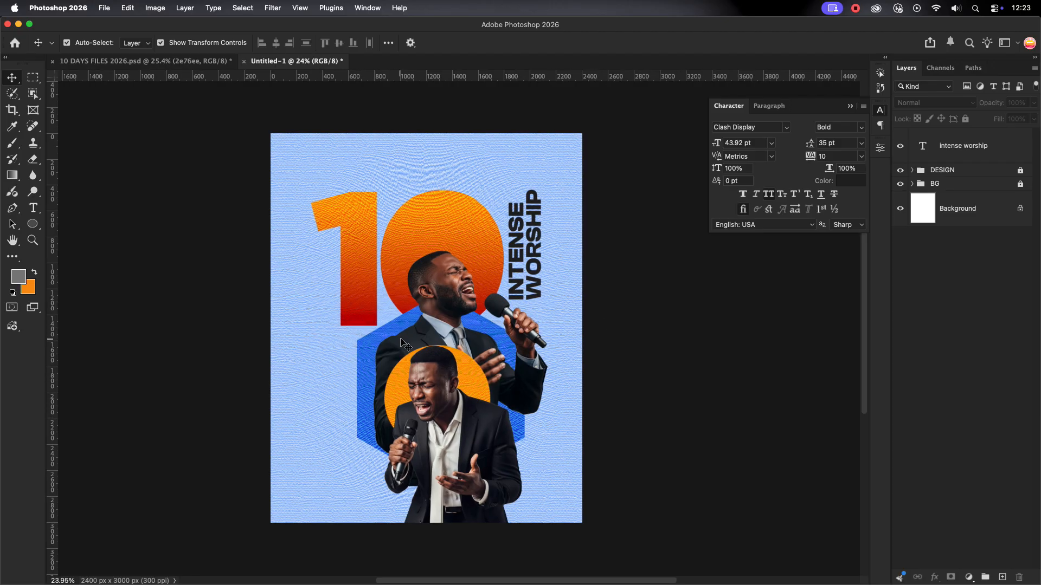
key("t")
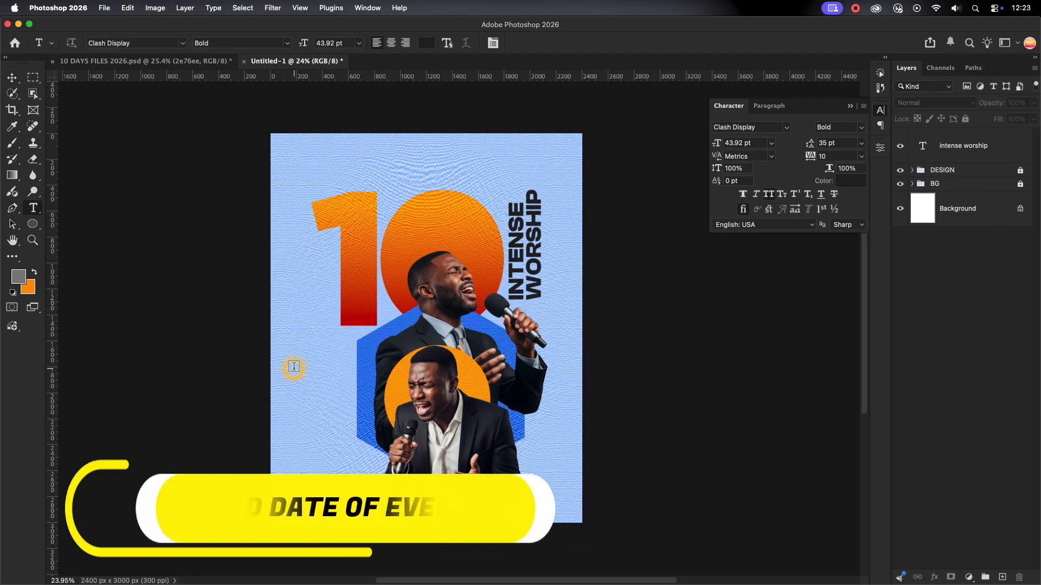
left_click(295, 366)
type("21-")
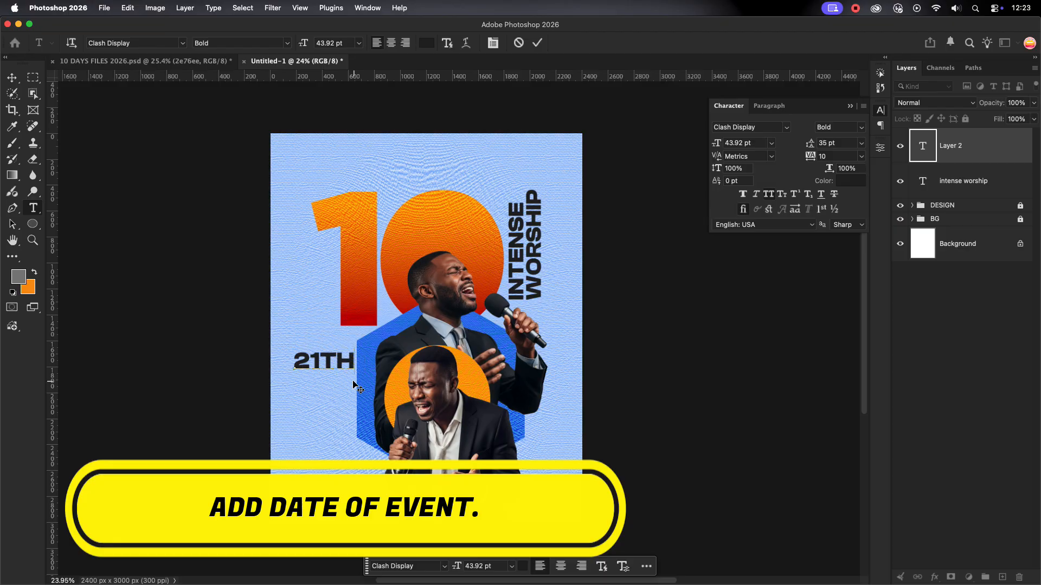
key("BackSpace")
type("31ST ")
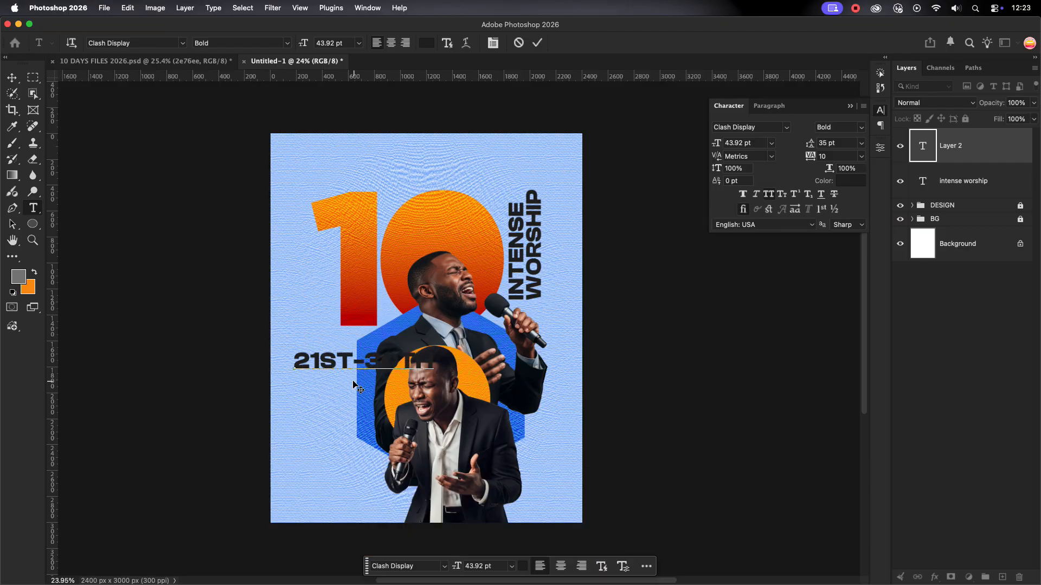
type("AUG")
key("BackSpace")
type("UG. 2026")
left_click(537, 42)
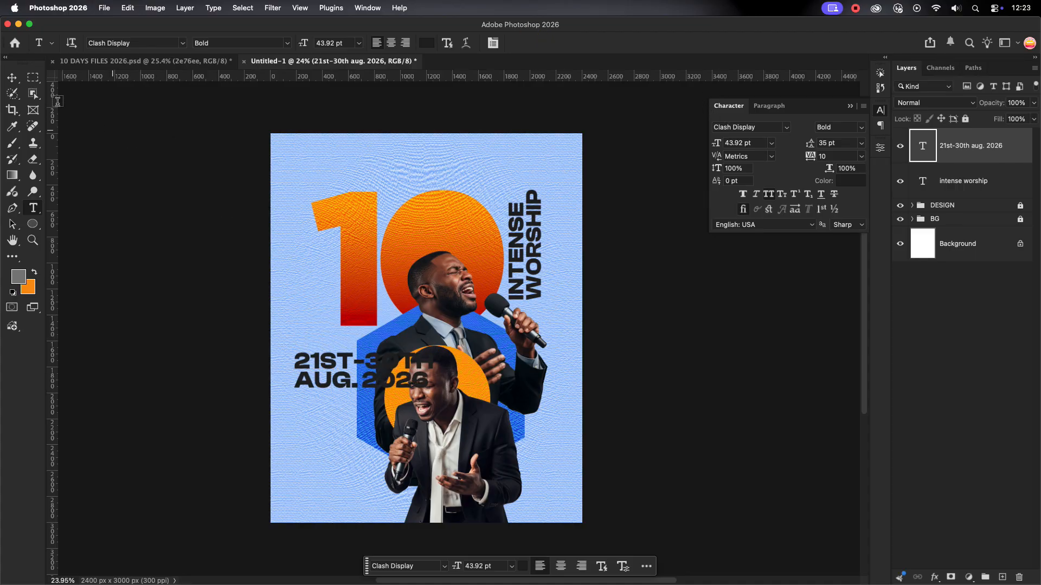
Scale the date text down to about 25 pt so that it clears the singers.
left_click(12, 77)
left_click_drag(433, 372, 373, 371)
left_click(602, 43)
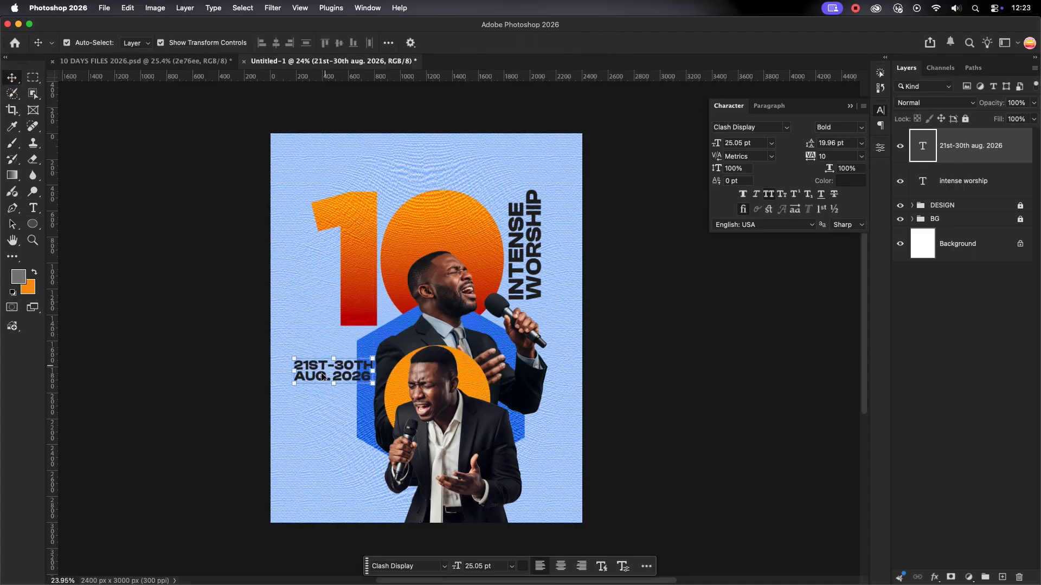
Set the date text in Bebas Neue Pro Bold, enlarge it to about 33.6 pt and place it beneath the "1".
left_click(762, 127)
type("bebas")
left_click(867, 345)
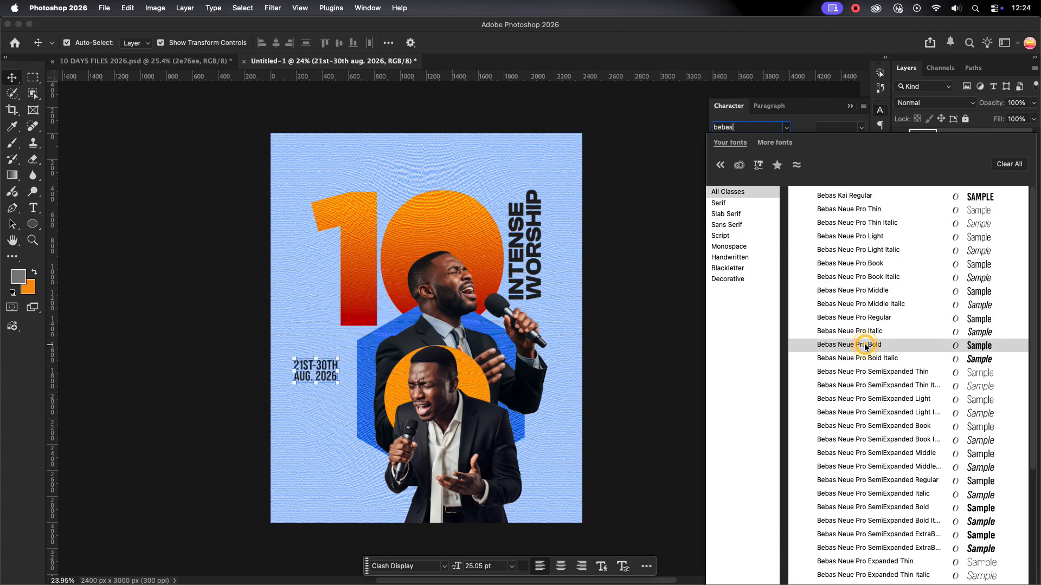
left_click_drag(338, 384, 366, 368)
left_click_drag(348, 368, 353, 368)
left_click(601, 42)
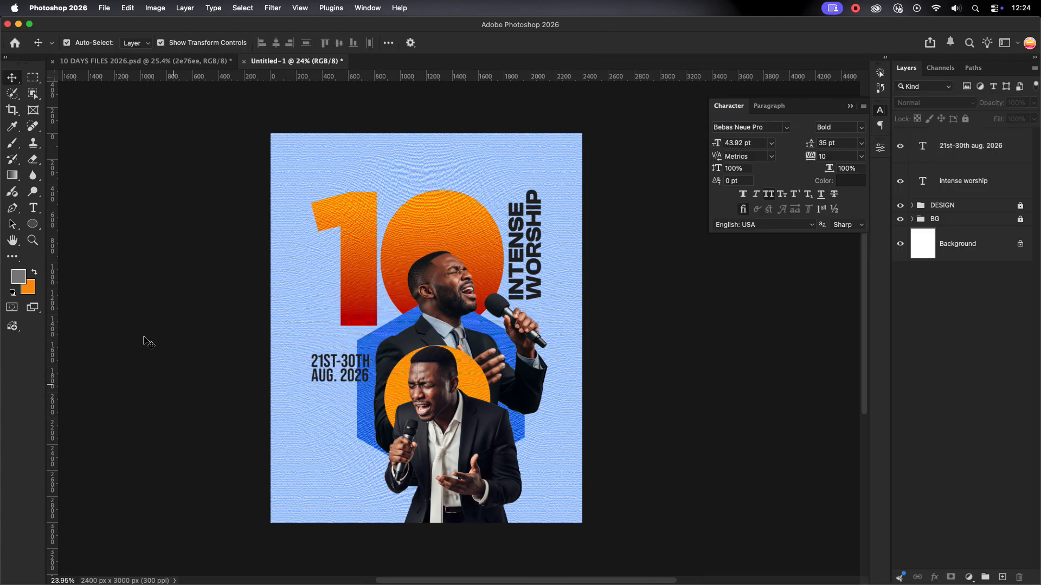
Draw a white rectangle about 513 × 548 px without a stroke and position it beneath the date at about X 280, Y 2038 px.
left_click(33, 223)
left_click(100, 227)
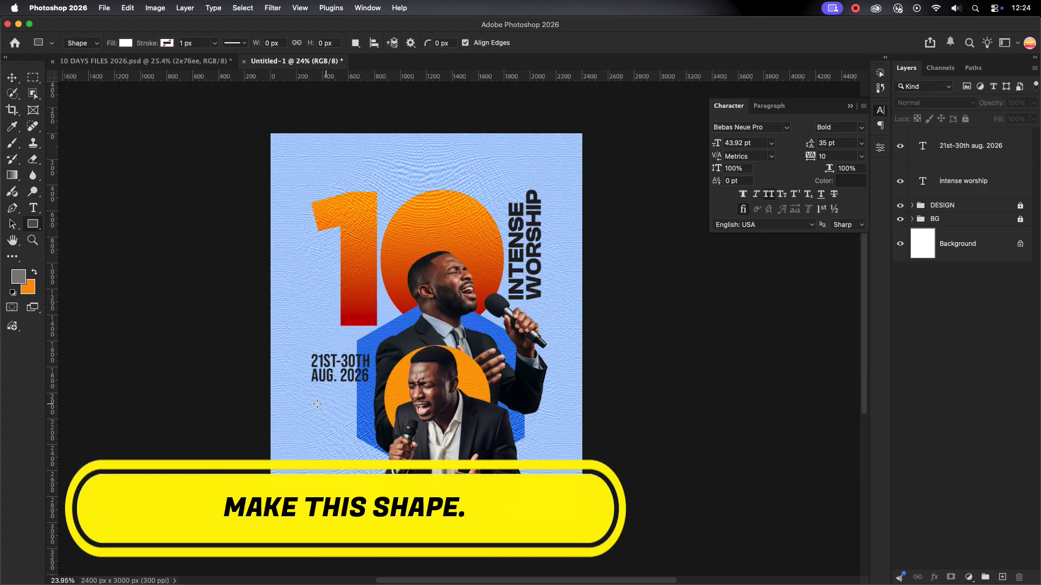
left_click_drag(308, 404, 375, 475)
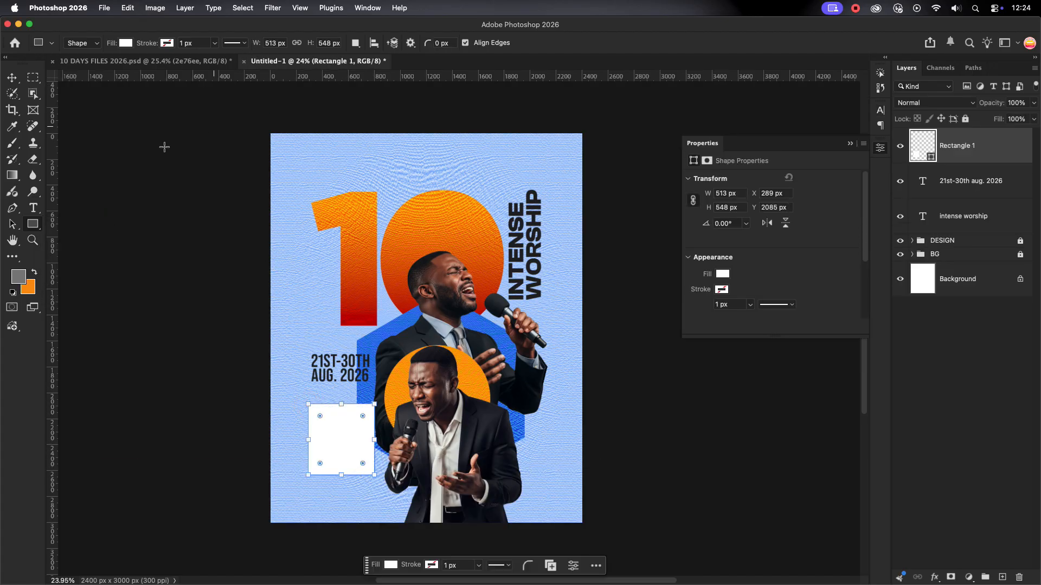
key("v")
left_click_drag(333, 421, 333, 427)
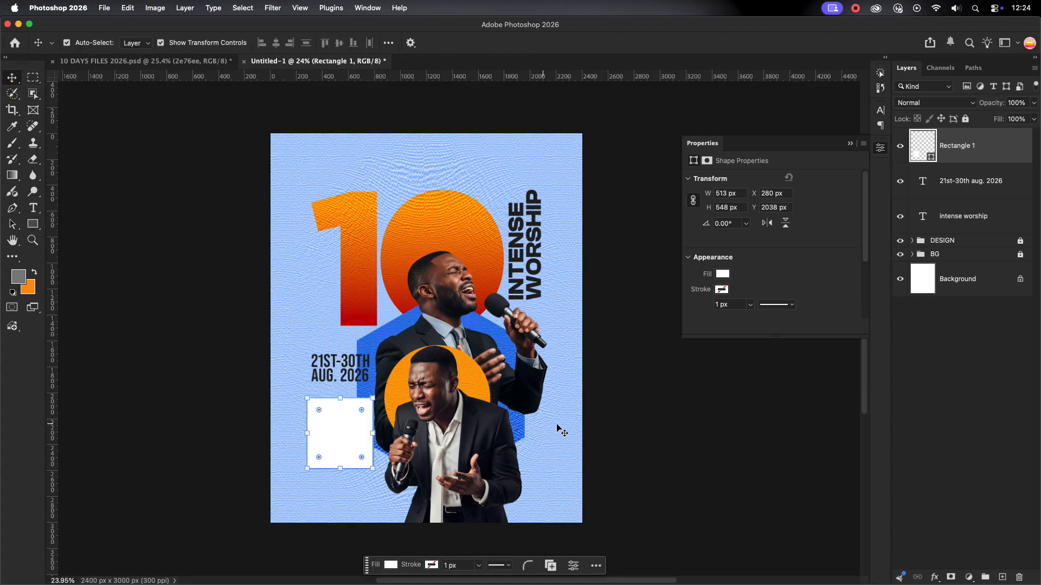
left_click(618, 407)
Apply faux bold to the date text and nudge it into place above the white rectangle.
left_click(340, 368)
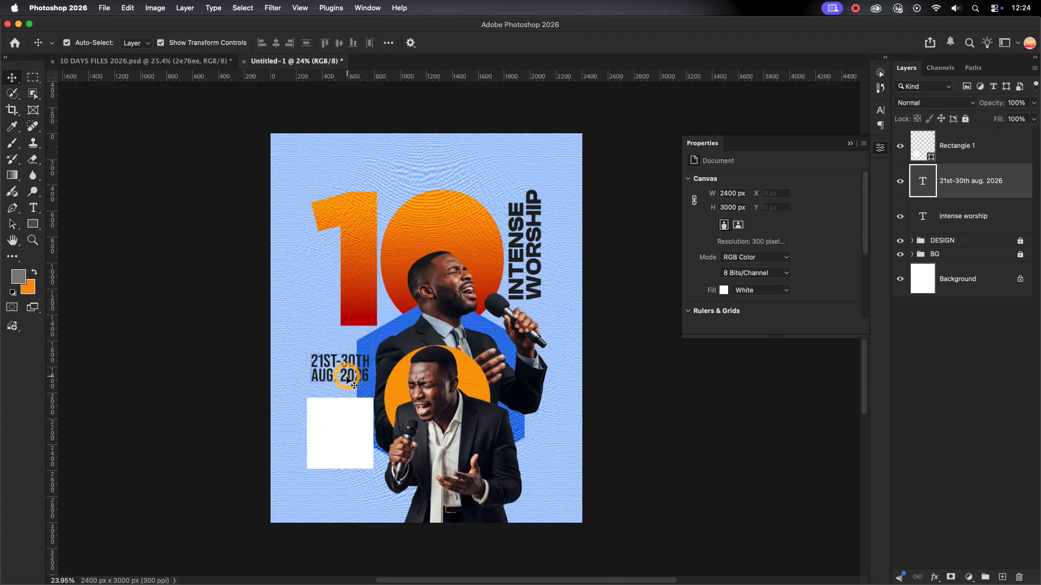
left_click(879, 113)
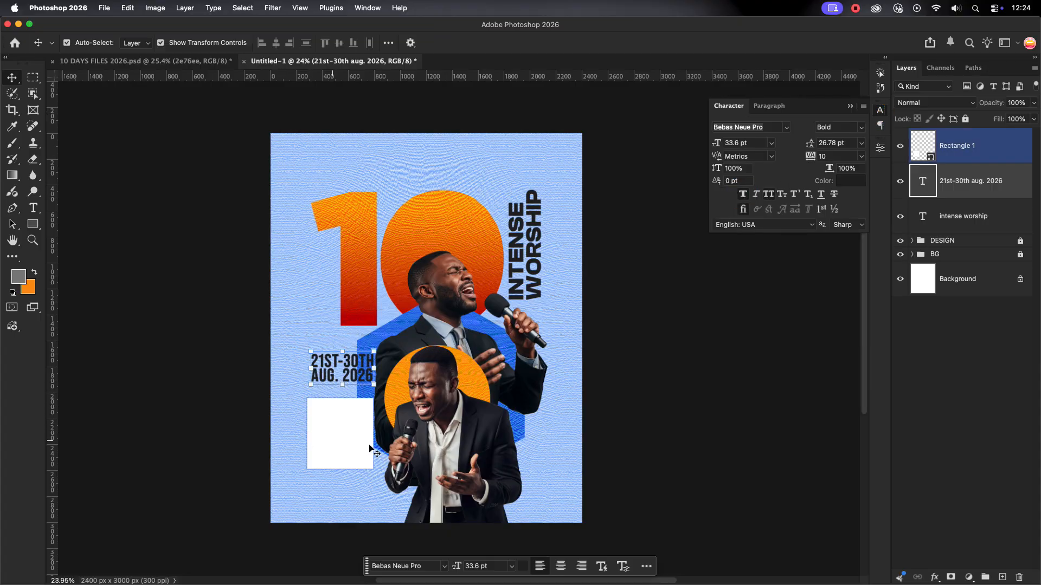
left_click(611, 407)
left_click_drag(341, 367, 340, 367)
Duplicate the date text onto the white rectangle, stack the copy above it and scale the copy to about 26.9 pt.
scroll(358, 436, "up", 3)
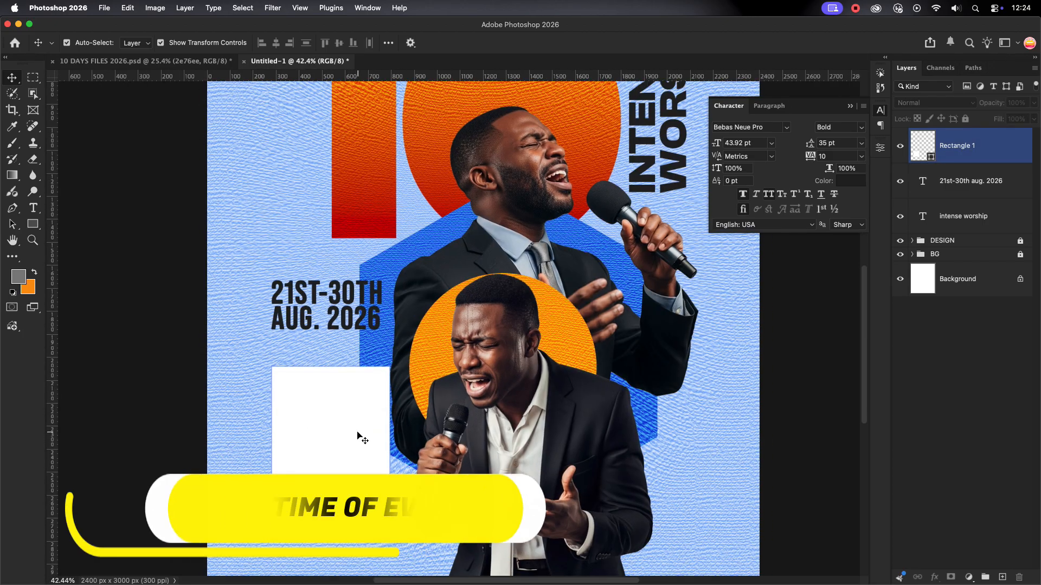
left_click_drag(342, 300, 368, 388)
left_click_drag(971, 181, 971, 136)
left_click_drag(355, 391, 337, 407)
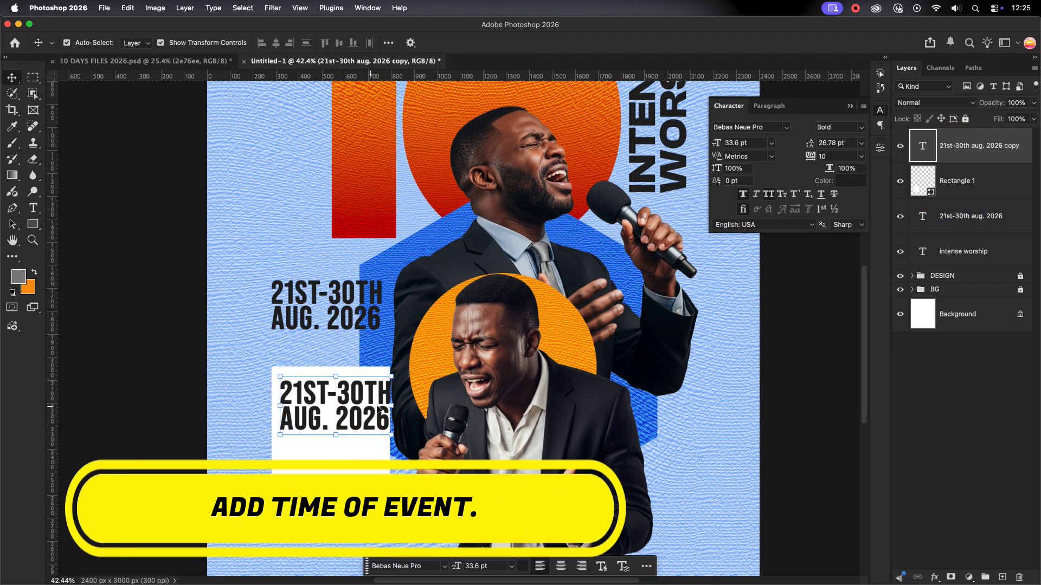
left_click_drag(392, 440, 369, 429)
key("Return")
Replace the date copy on the white rectangle with five lines: "FRI 21ST-", "SAT 29TH", "5PM-12AM", "SUN. 30TH", "8AM-12PM".
double_click(341, 401)
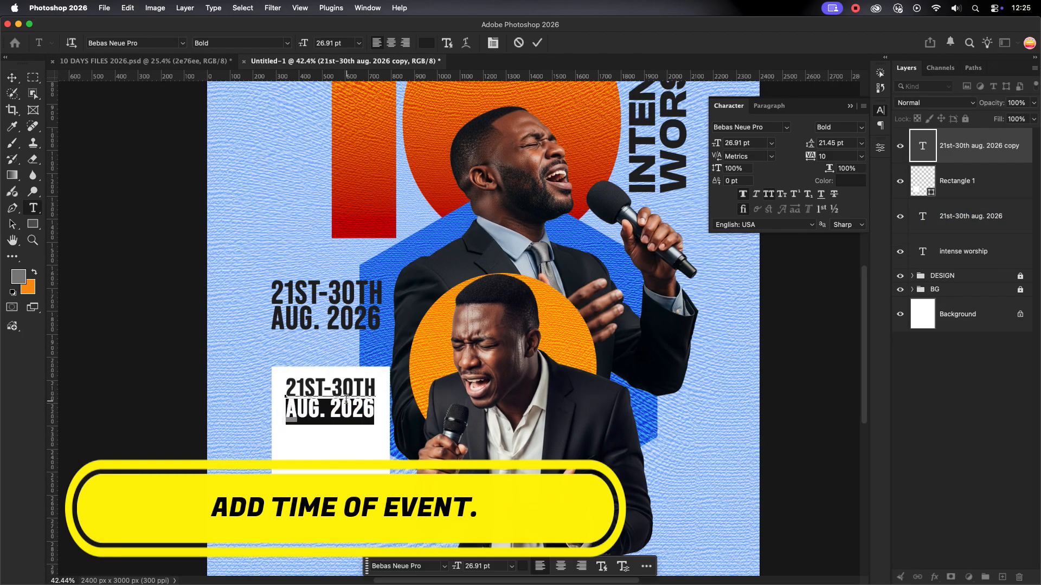
type("FRI")
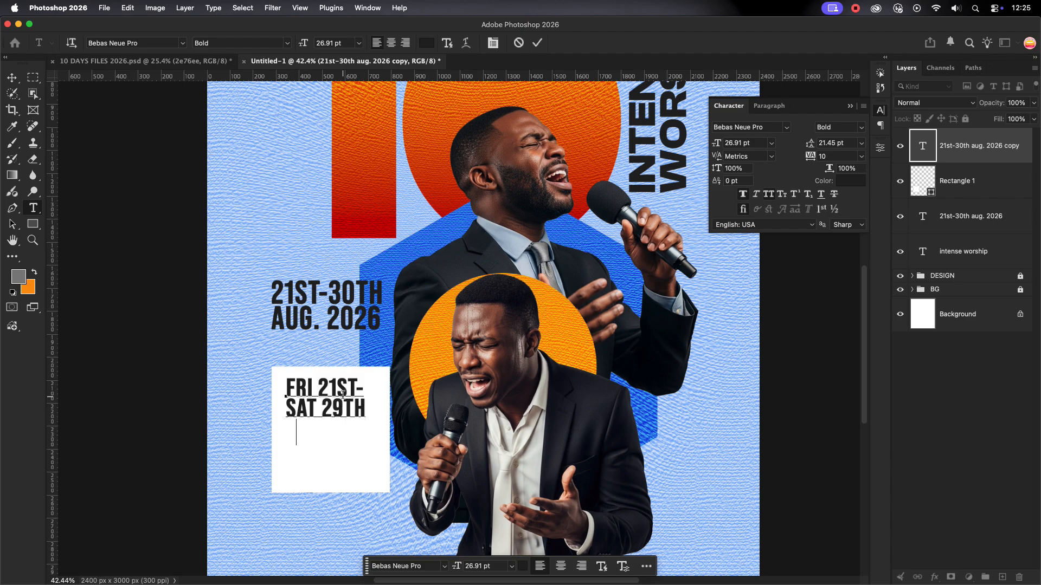
type("5PM-12AM")
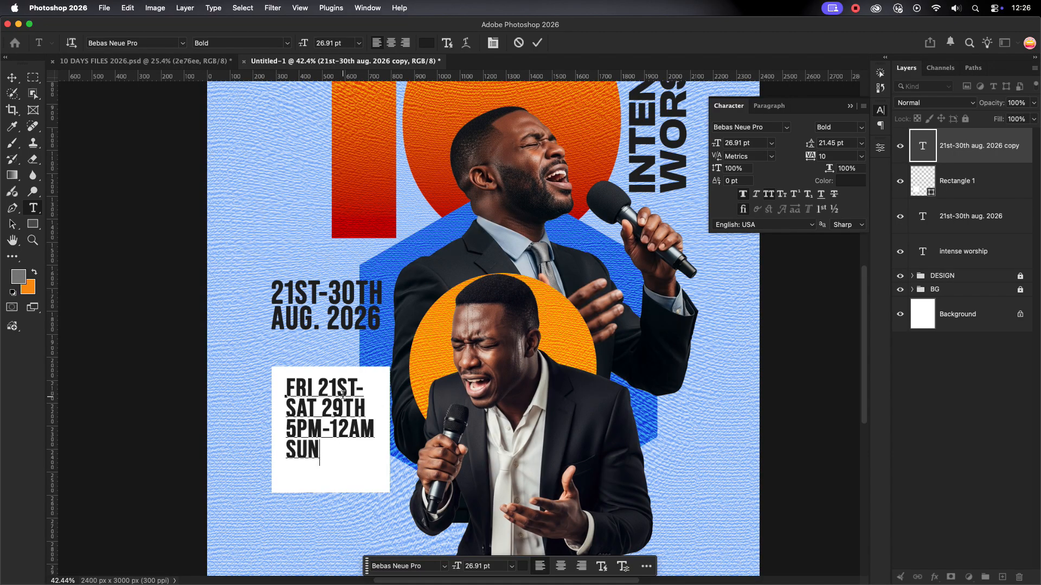
type("30TH")
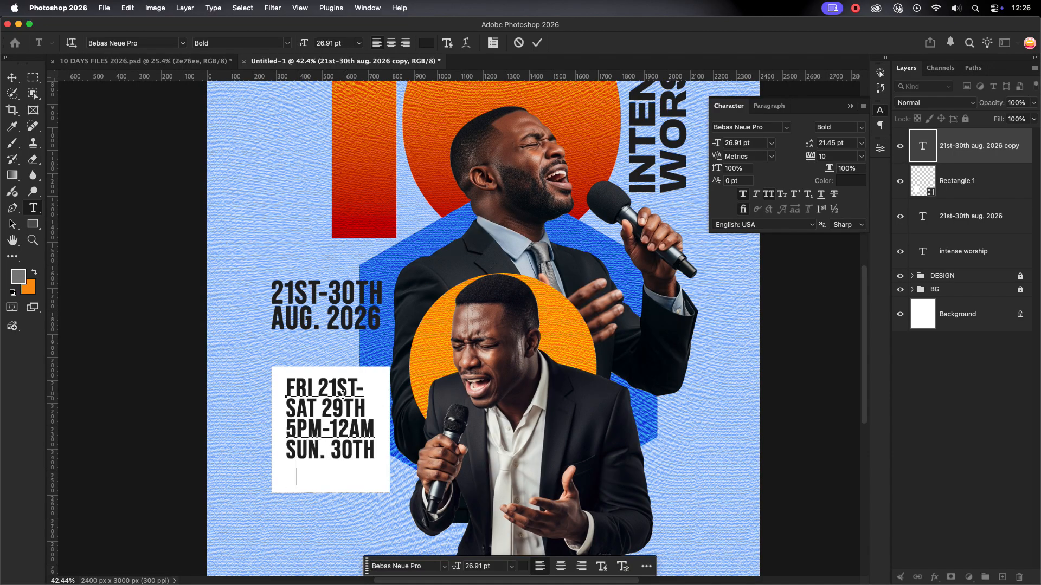
type("8AM-12PM")
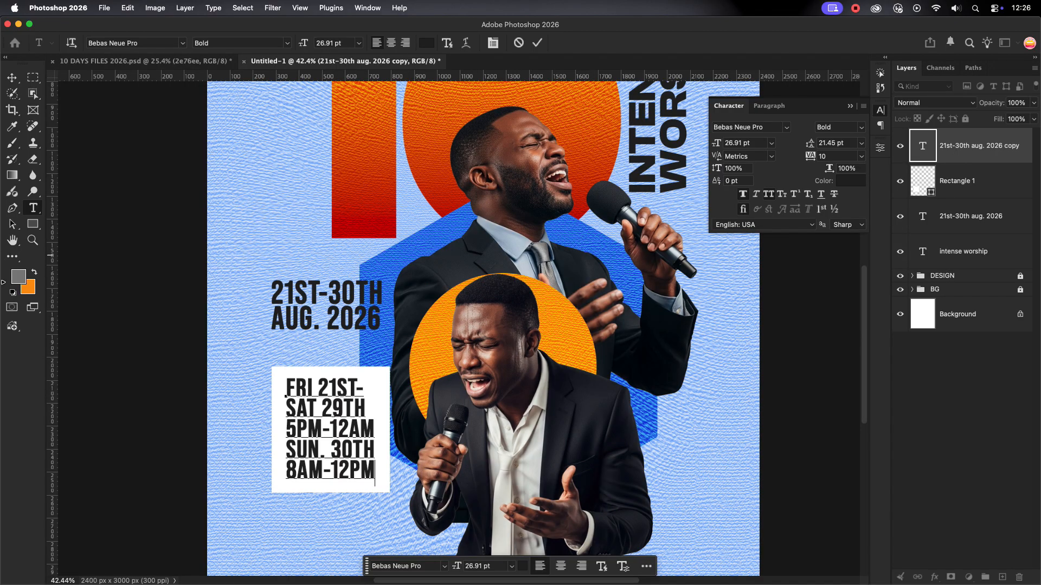
left_click(537, 43)
Scale the schedule text to about 23.7 pt within the white rectangle and set its leading to 21 pt.
key("v")
left_click_drag(375, 428, 364, 429)
key("Return")
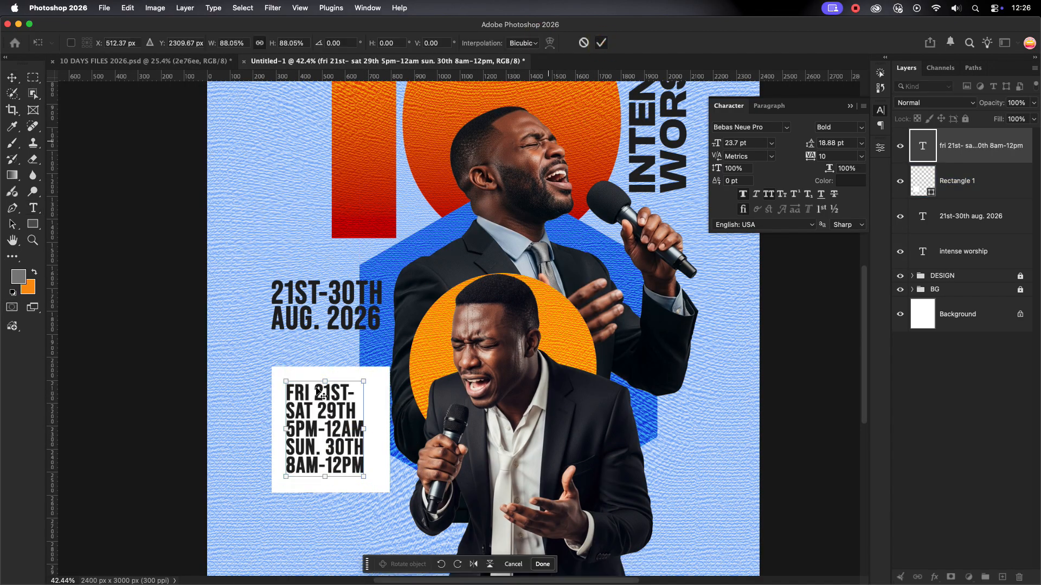
left_click(599, 312)
left_click(834, 143)
left_click(833, 143)
key("Up")
key("Up")
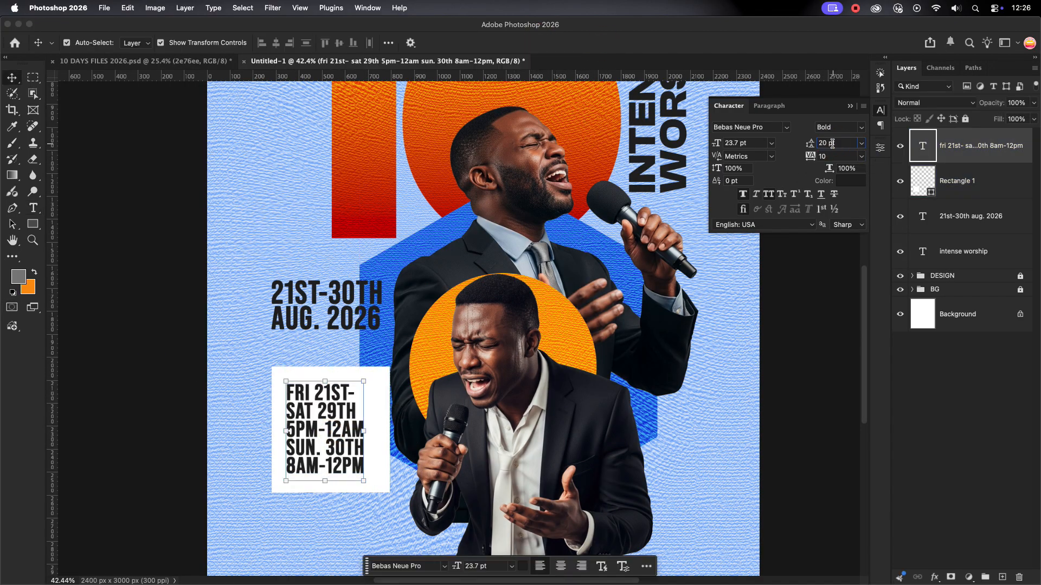
Centre the schedule text on the white rectangle.
left_click_drag(233, 411, 350, 430)
left_click(279, 43)
left_click(227, 419)
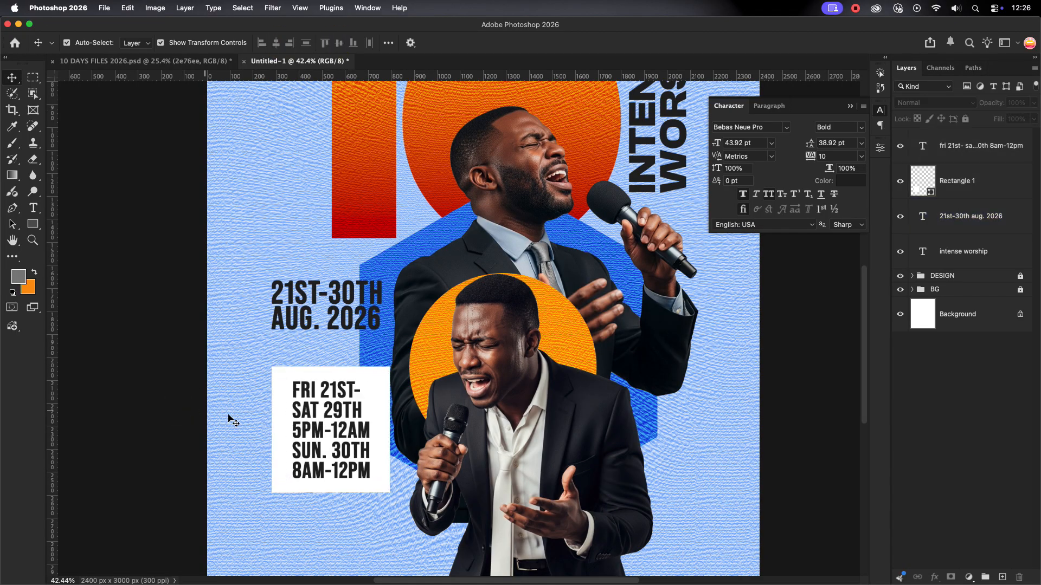
left_click(314, 433)
scroll(314, 432, "up", 5)
double_click(344, 425)
key("Escape")
scroll(261, 425, "down", 4)
left_click(261, 424)
scroll(260, 424, "down", 3)
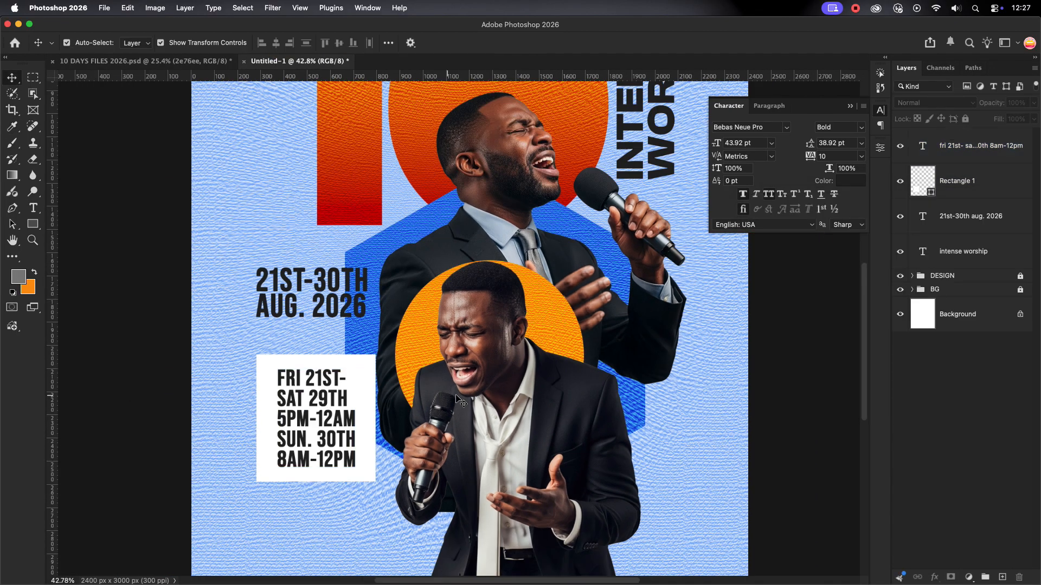
Add a period after "FRI" and after "SAT" in the schedule text.
scroll(311, 378, "up", 5)
double_click(322, 381)
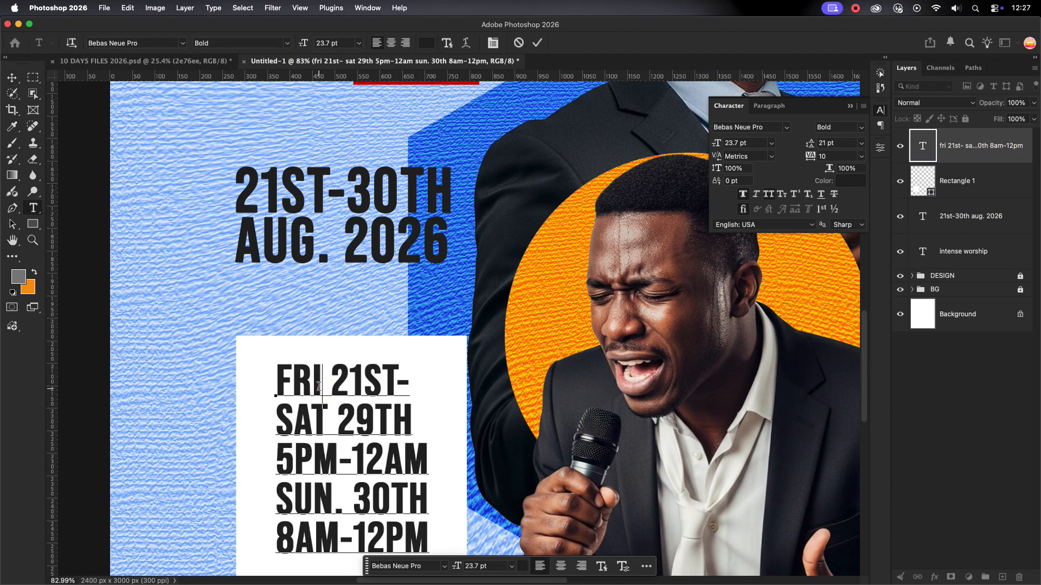
type(".")
left_click(324, 425)
type(".")
key("Escape")
key("v")
scroll(345, 429, "down", 5)
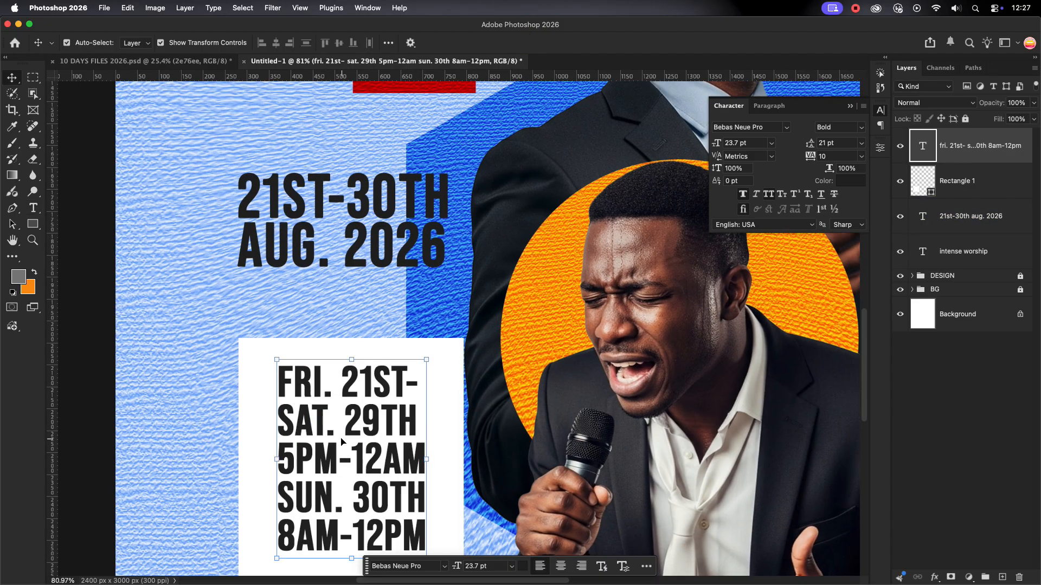
Add a three-line text with the event's venue address beneath the white schedule rectangle.
scroll(351, 448, "down", 3)
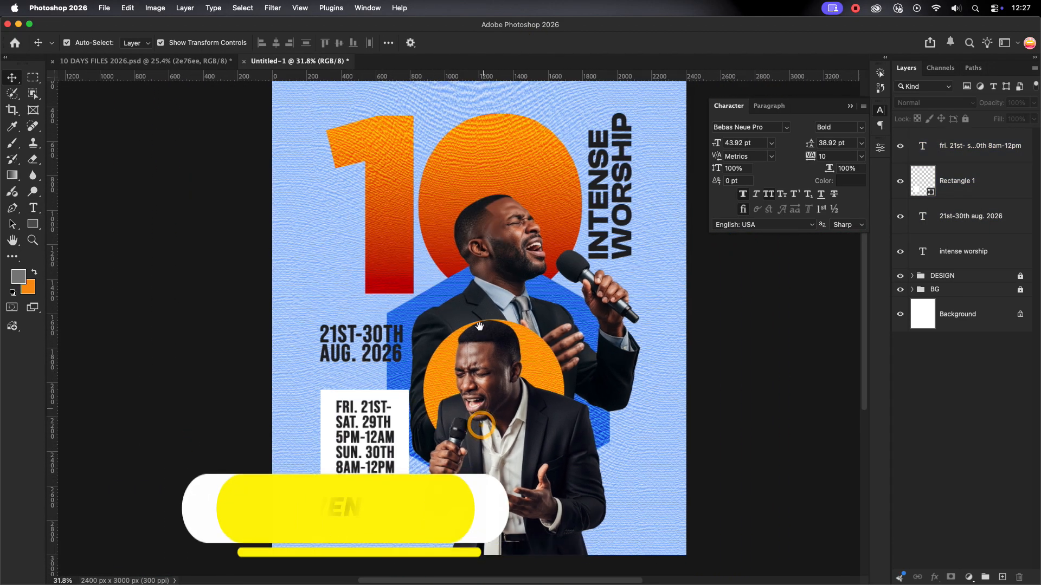
scroll(481, 428, "down", 4)
key("t")
left_click(309, 420)
type("the")
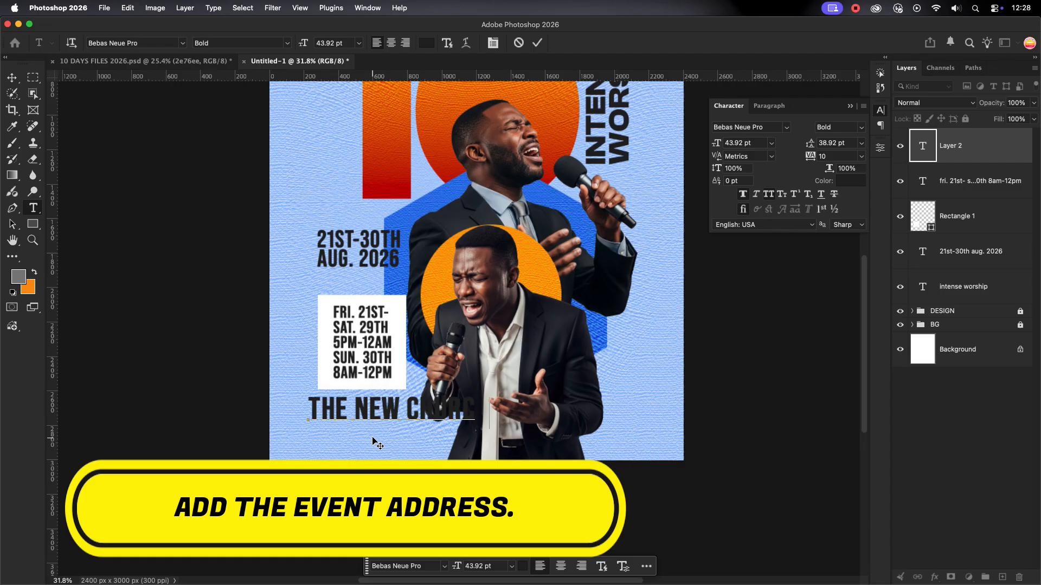
type(" new church auditoriu")
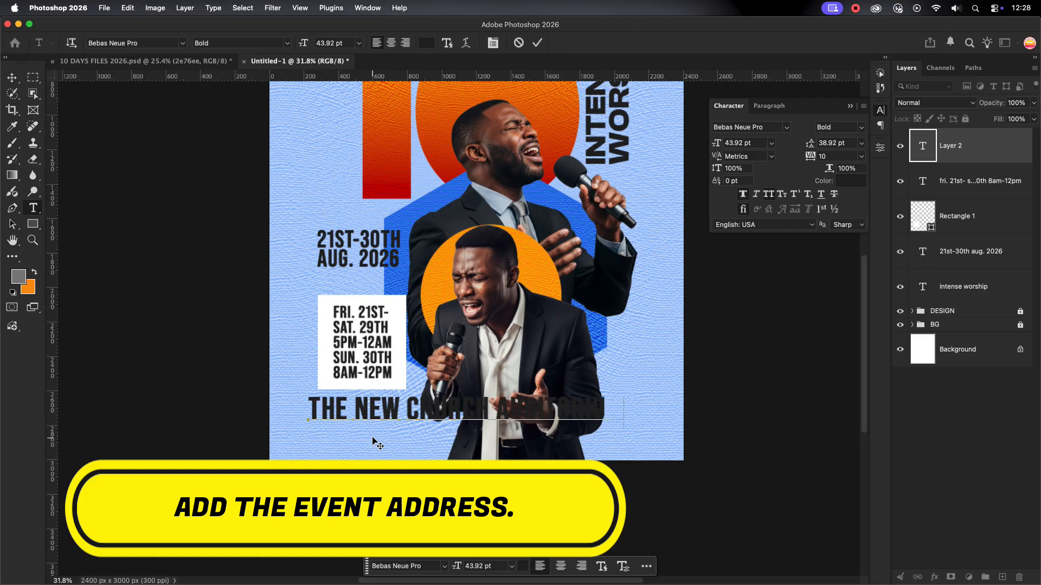
type("m hall")
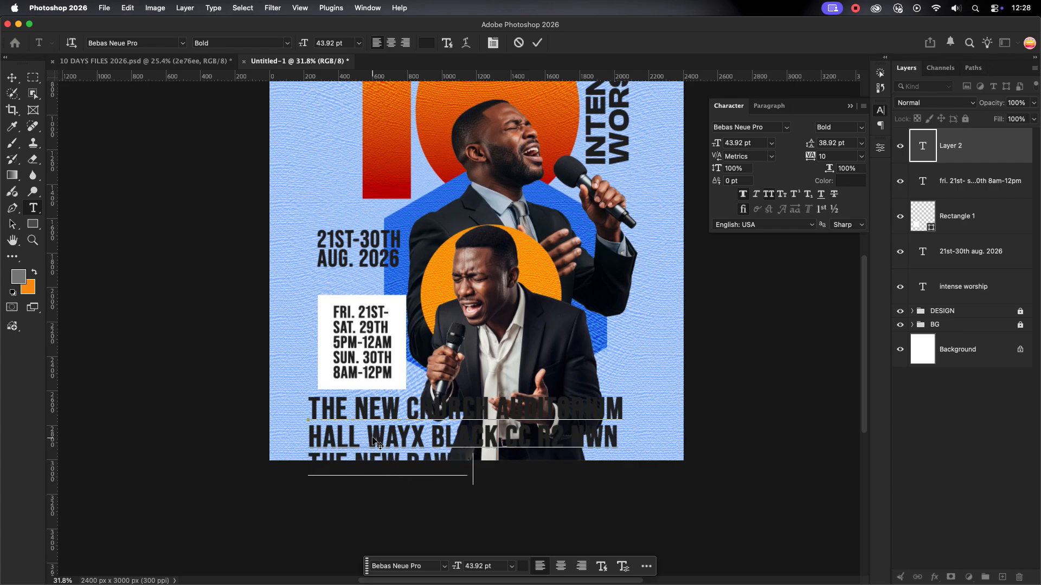
left_click(537, 43)
Scale the address text to about 13.65 pt with tracking 25 and align it beneath the white rectangle's left edge.
key("ctrl+t")
left_click_drag(624, 476, 379, 424)
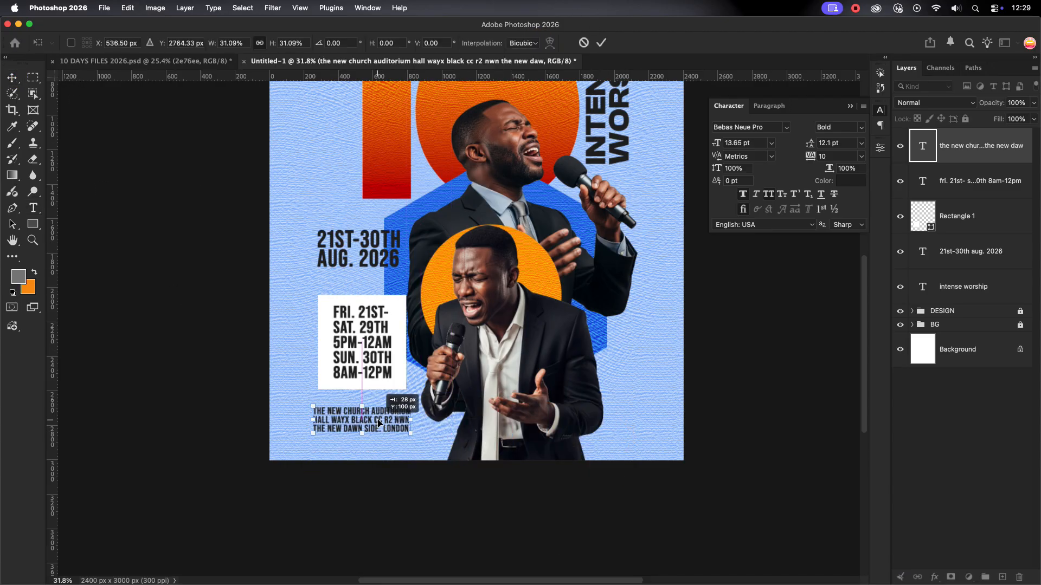
left_click(601, 43)
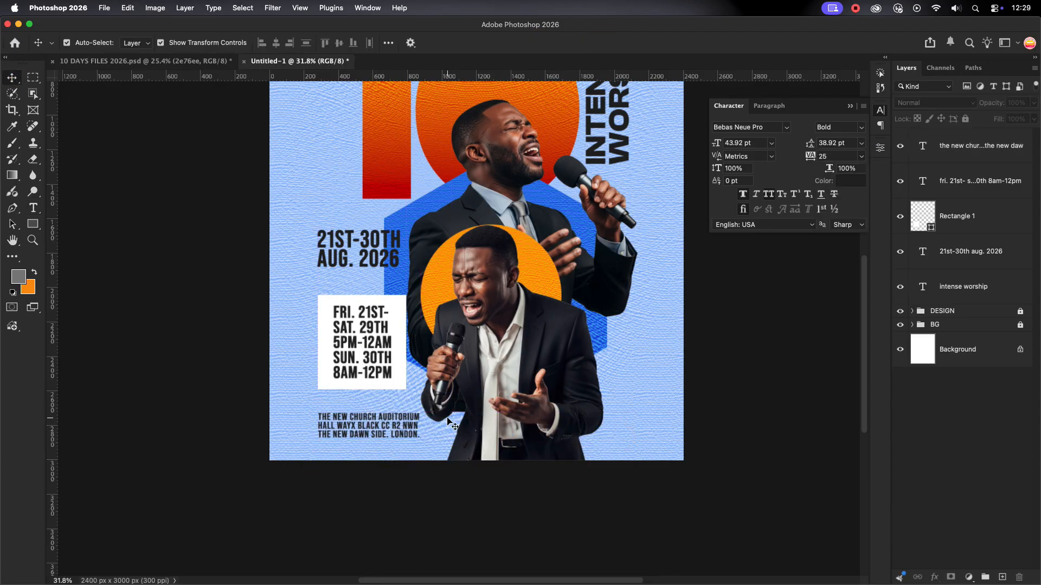
Examine the flyer's overall layout, from the "10" headline down to the address.
scroll(448, 418, "up", 4)
scroll(447, 418, "down", 6)
scroll(498, 334, "down", 2)
scroll(470, 293, "up", 2)
scroll(470, 293, "right", 2)
scroll(470, 293, "up", 2)
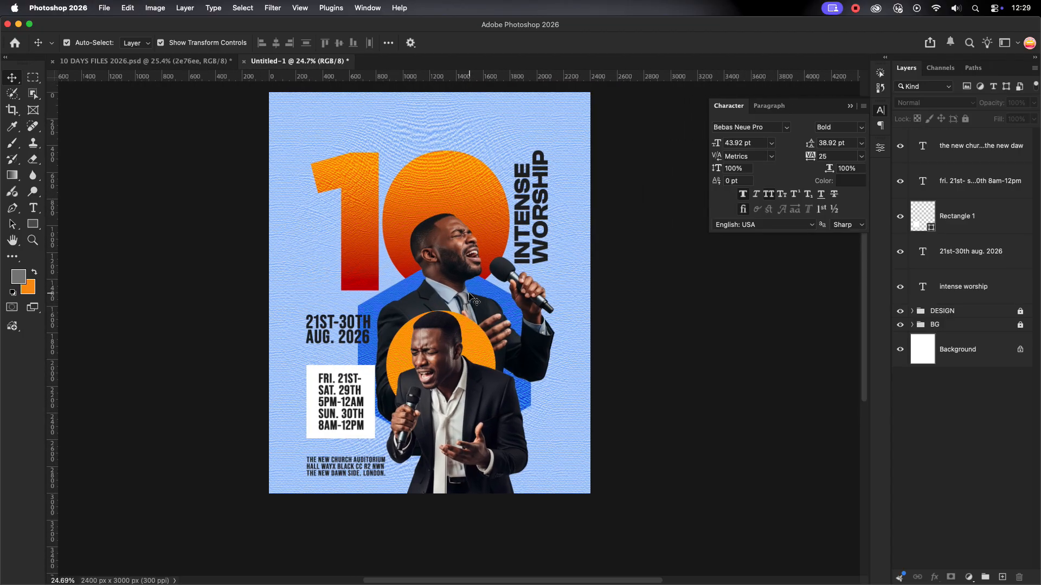
scroll(441, 340, "up", 3)
scroll(439, 345, "down", 1)
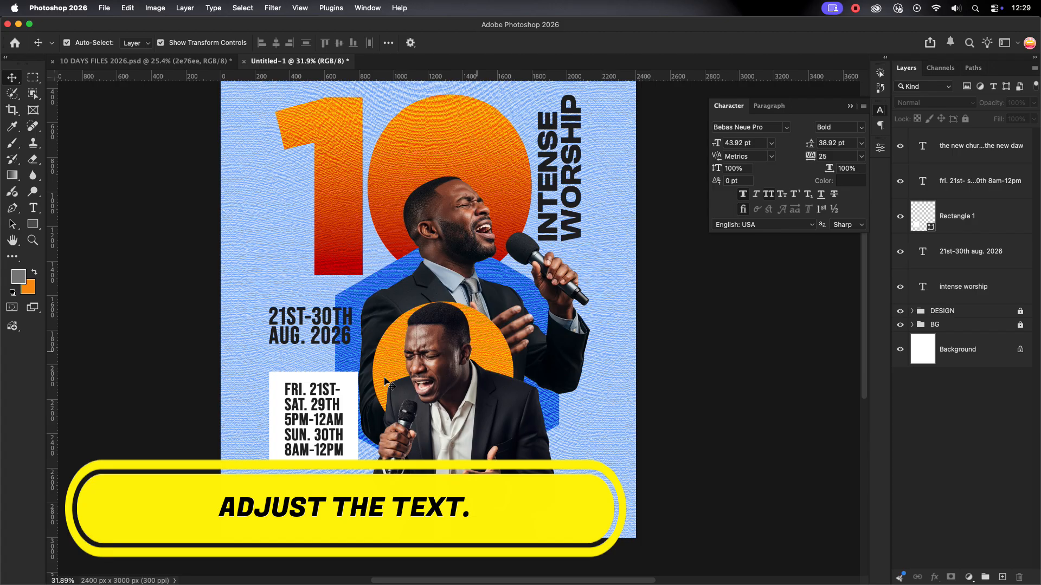
Nudge the white rectangle, its schedule text and the address slightly to the left beneath the date.
left_click(293, 404)
left_click(278, 402)
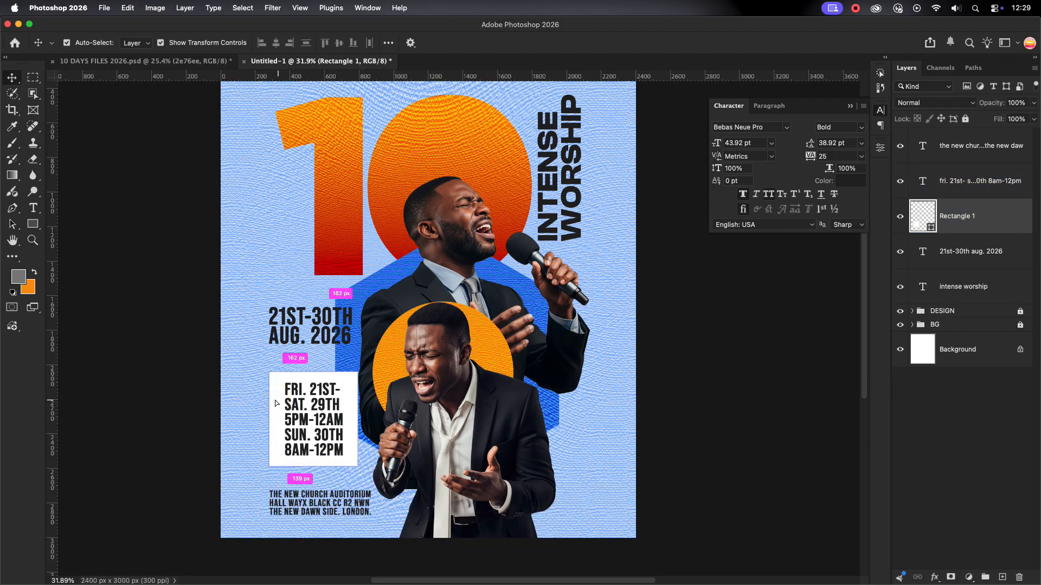
left_click_drag(278, 402, 303, 425)
left_click_drag(310, 503, 306, 501)
left_click(657, 376)
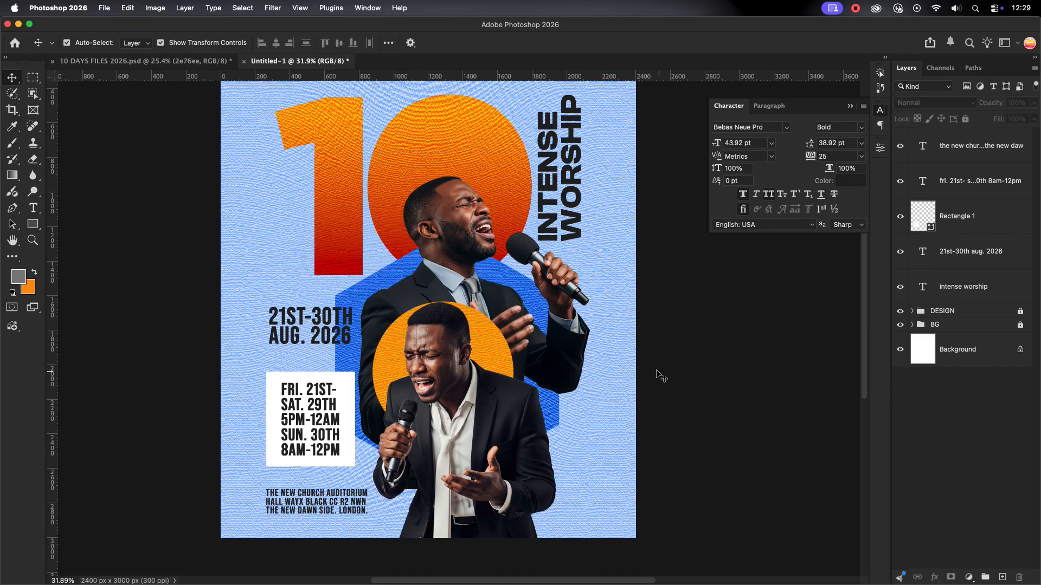
scroll(660, 374, "down", 1)
scroll(656, 372, "down", 2)
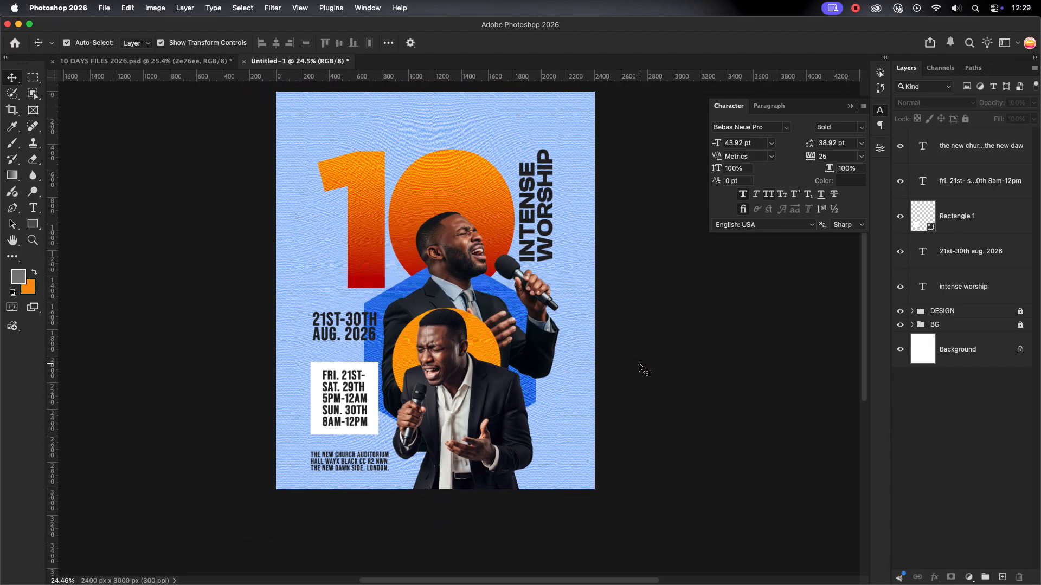
left_click_drag(410, 257, 400, 304)
left_click(334, 449)
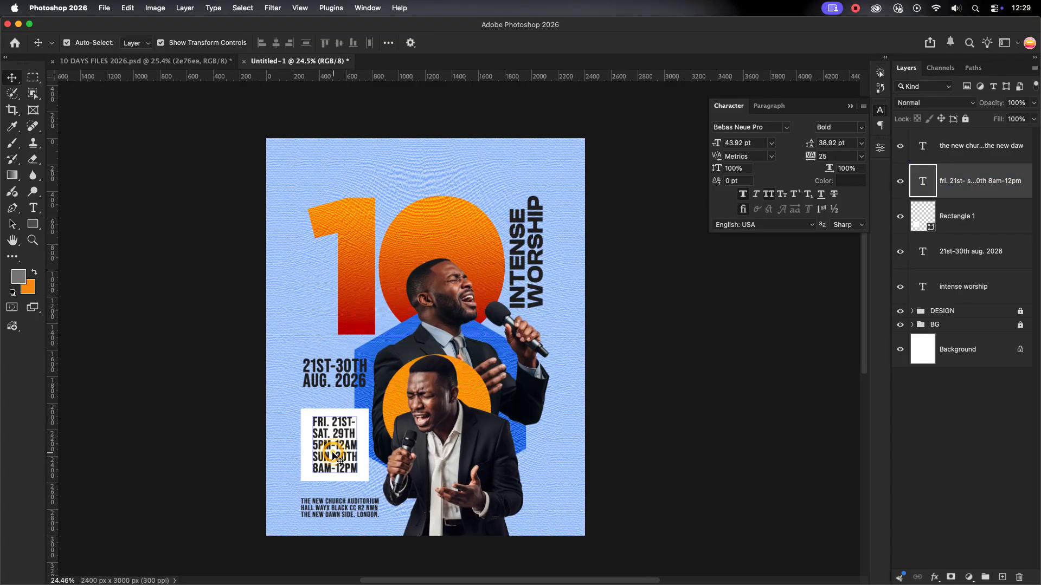
left_click(264, 346)
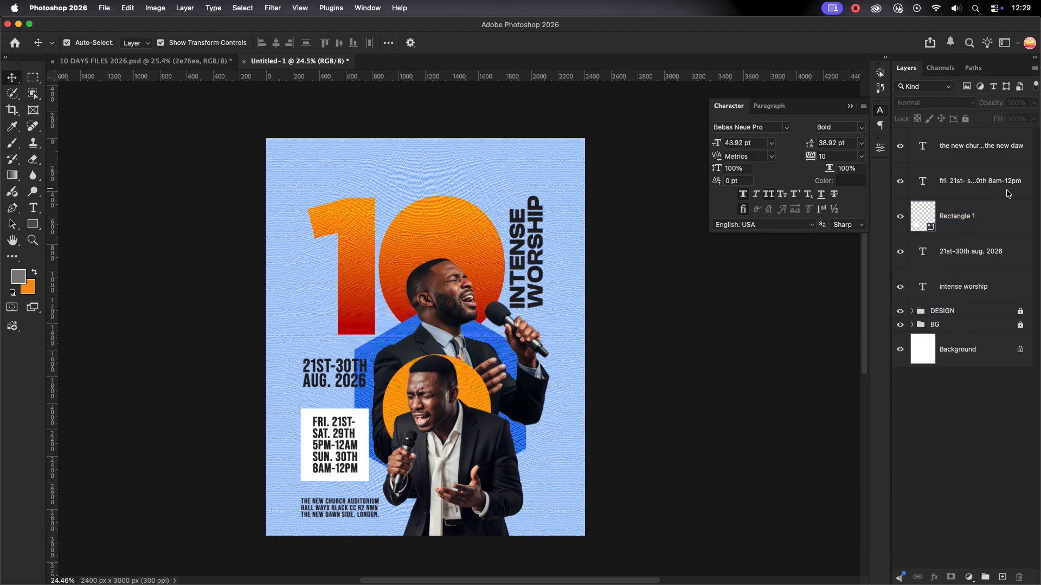
Copy the flame-and-dove logo from 10 DAYS FILES 2026.psd into the flyer, scale it down and place it above the "1".
left_click(163, 61)
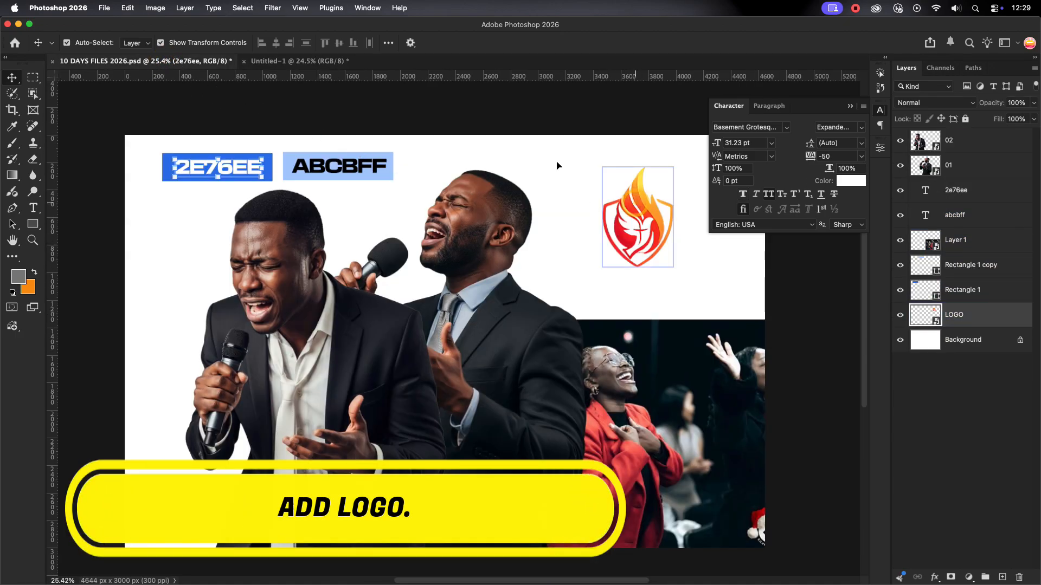
left_click_drag(637, 217, 313, 66)
mouse_move(361, 182)
left_mouse_down()
mouse_move(380, 180)
mouse_move(357, 179)
left_mouse_up()
left_click_drag(343, 178, 381, 177)
left_click(574, 43)
left_click(554, 269)
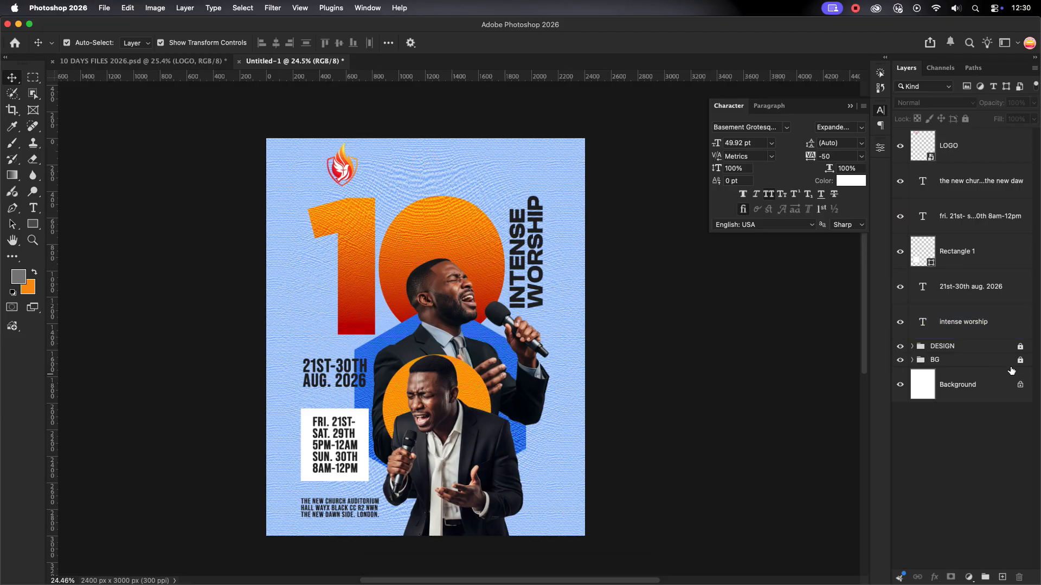
Unlock the BG group and copy the worshippers photo from 10 DAYS FILES 2026.psd into it, directly above Color Fill 1.
left_click(913, 360)
left_click(1003, 392)
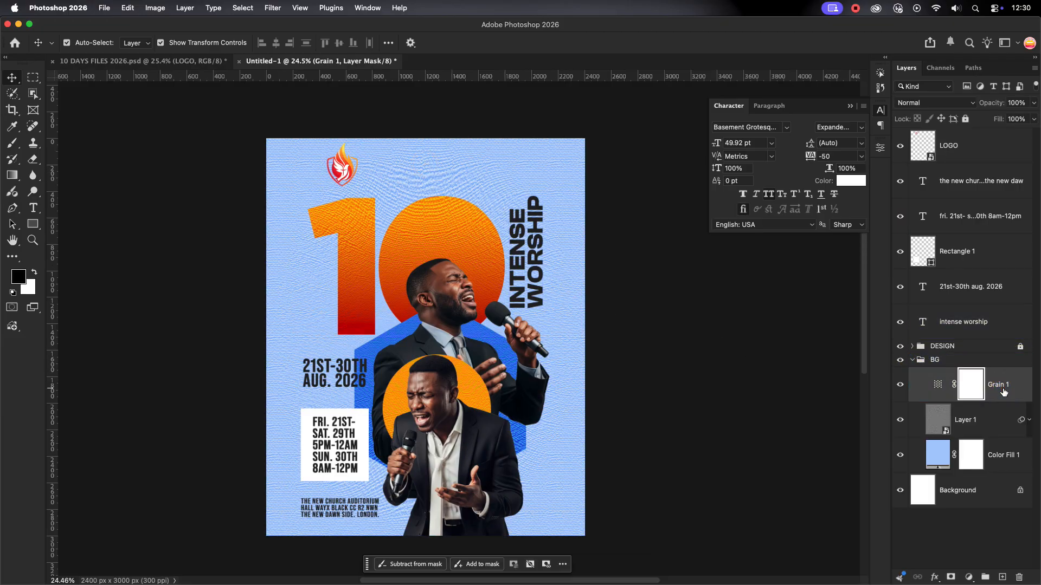
left_click(991, 418)
left_click(990, 455)
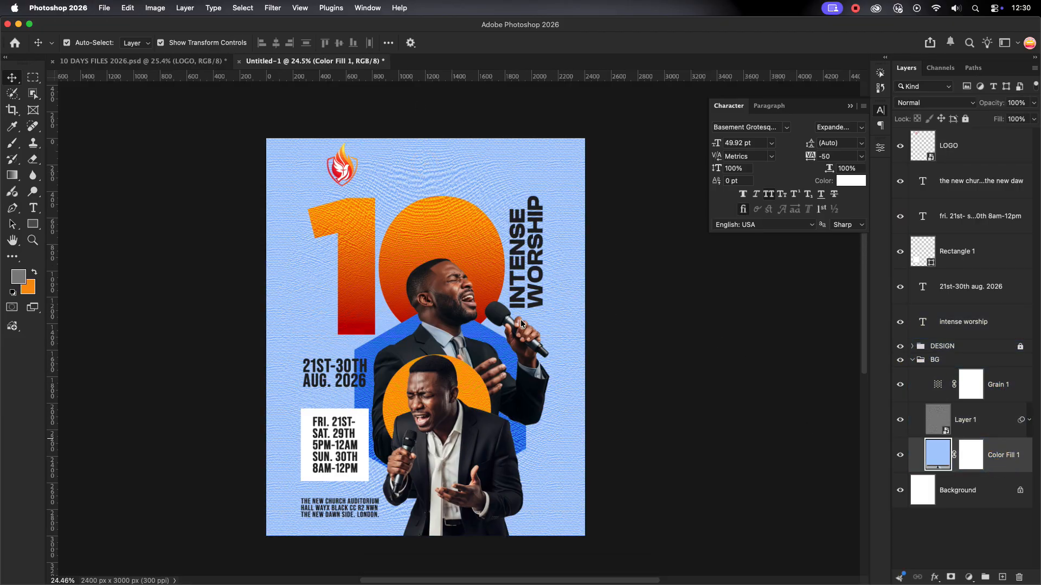
left_click(174, 61)
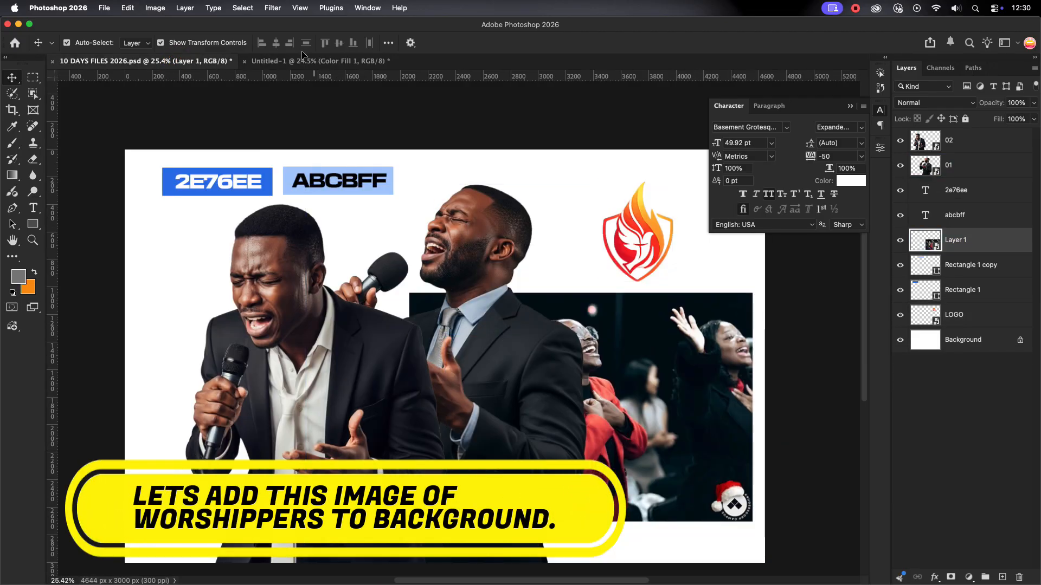
left_click_drag(303, 59, 568, 301)
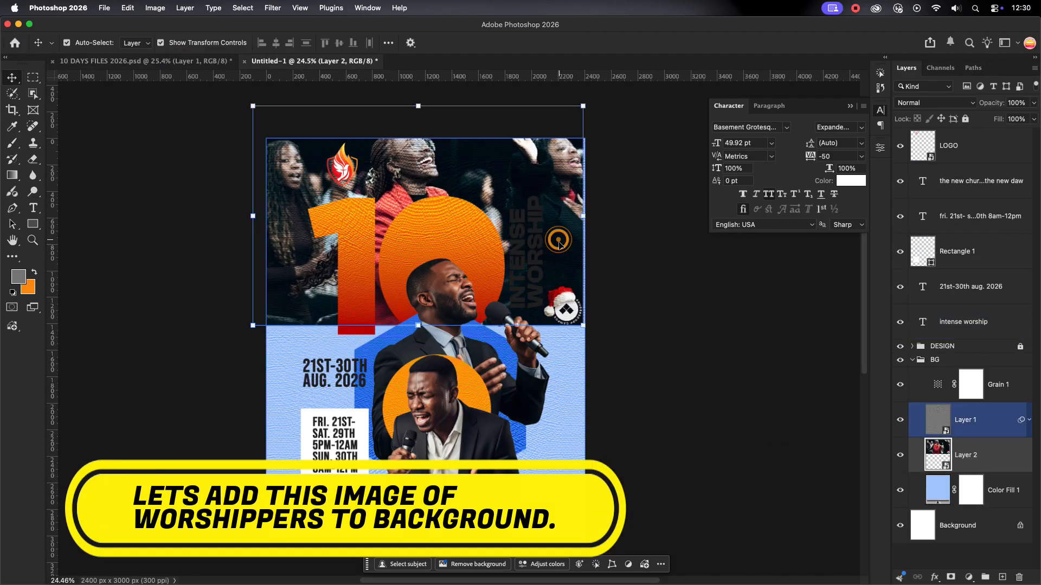
Undo the accidental texture layer move and shift the worshippers photo down so it spans the flyer's upper half.
left_click_drag(558, 242, 561, 260)
key("super+z")
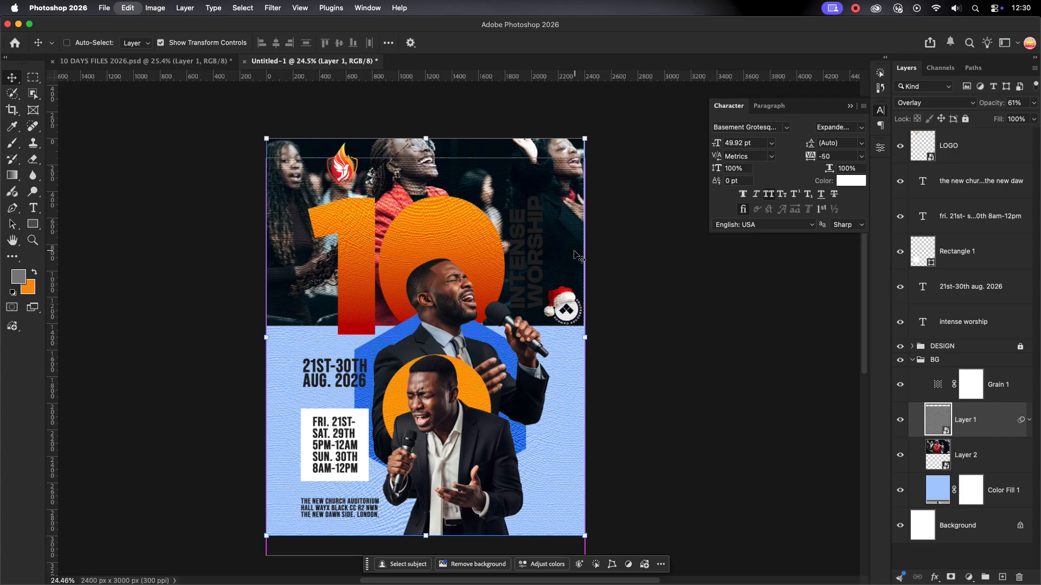
left_click(973, 455)
key("super+t")
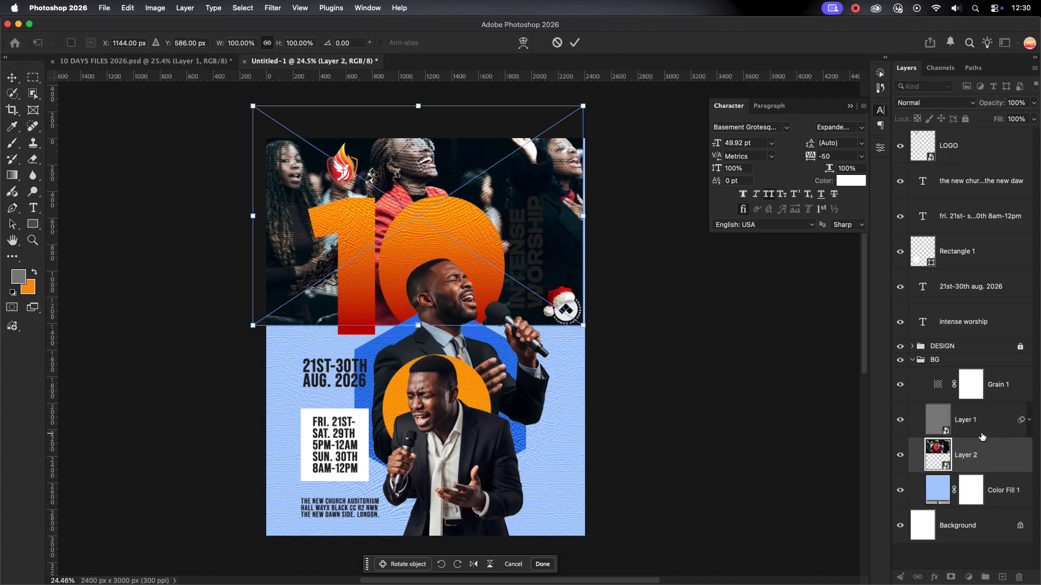
mouse_move(488, 166)
left_mouse_down()
mouse_move(493, 198)
mouse_move(495, 186)
left_mouse_up()
left_click(575, 42)
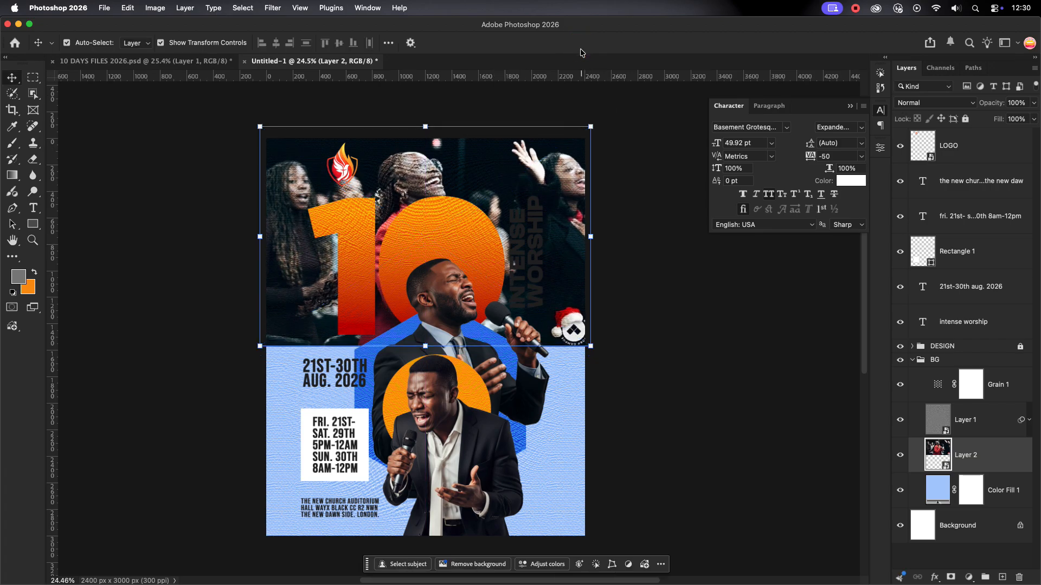
Set the worshippers photo's blend mode to Luminosity and lower its opacity to about 14%.
left_click(968, 106)
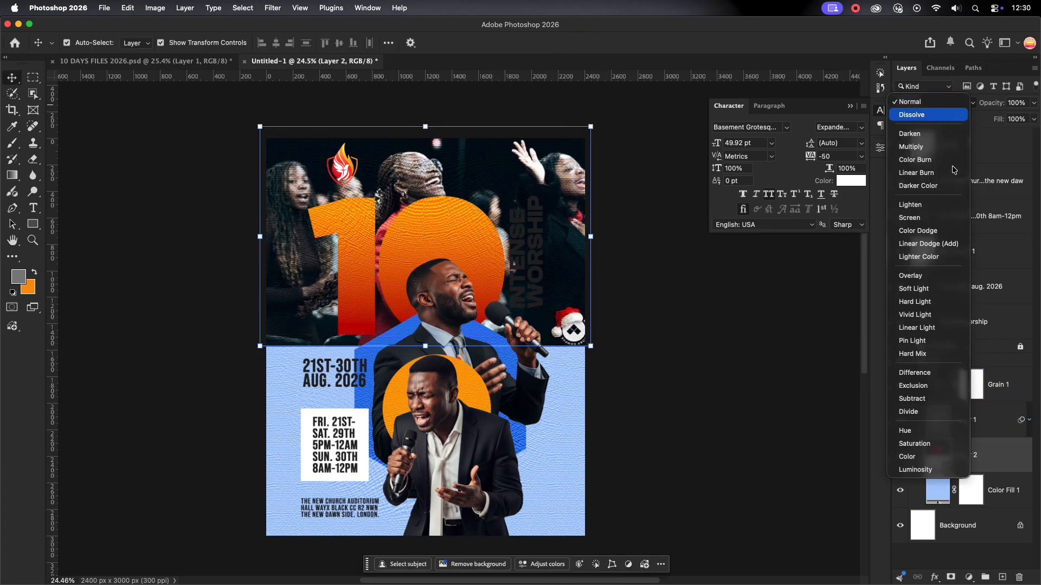
left_click(921, 472)
left_click_drag(1022, 121, 990, 121)
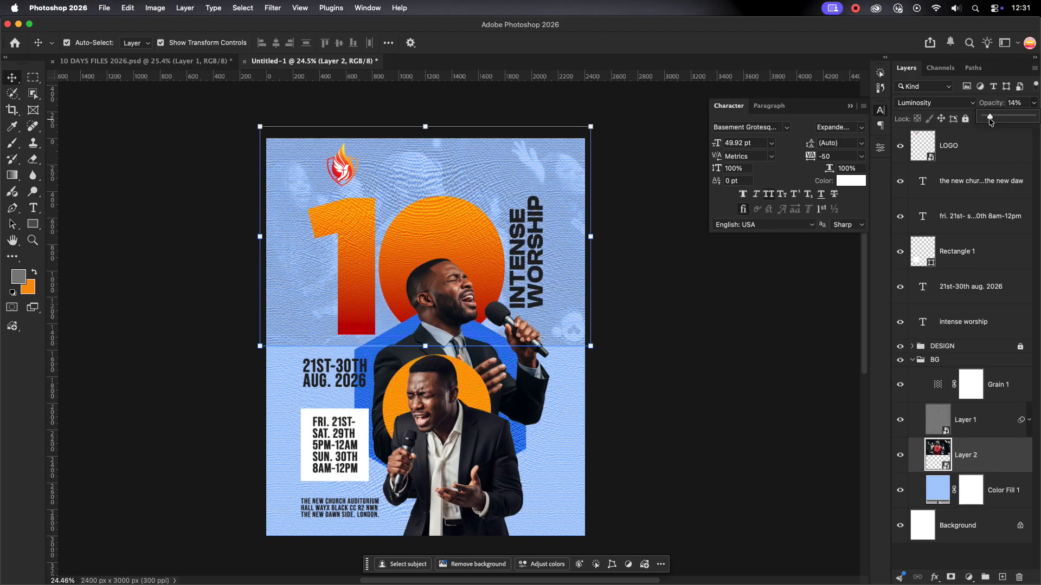
Move the worshippers photo to the top of the BG group and add a layer mask to it.
left_click_drag(988, 465, 997, 386)
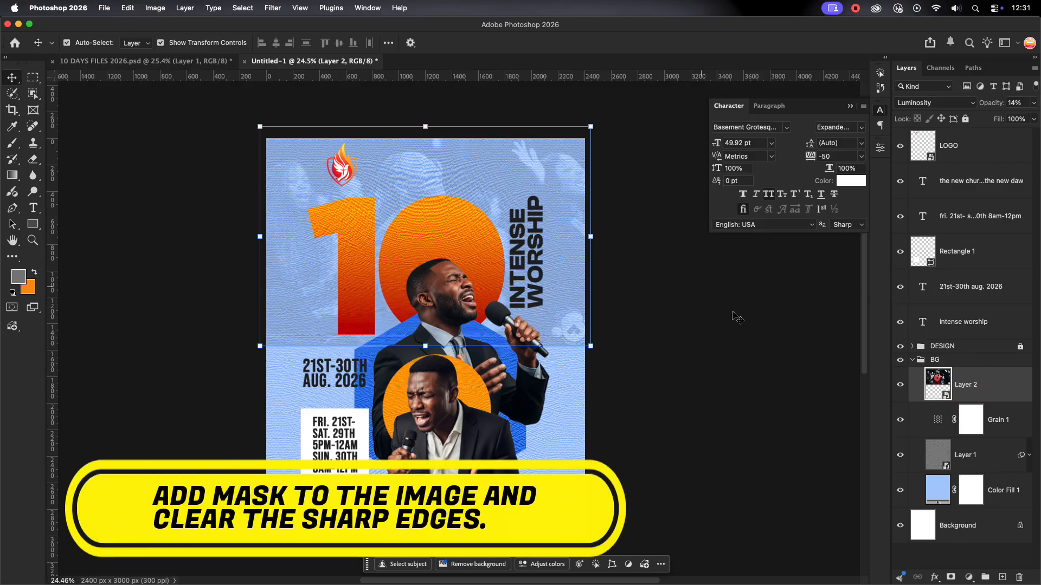
left_click(950, 577)
left_click(971, 388)
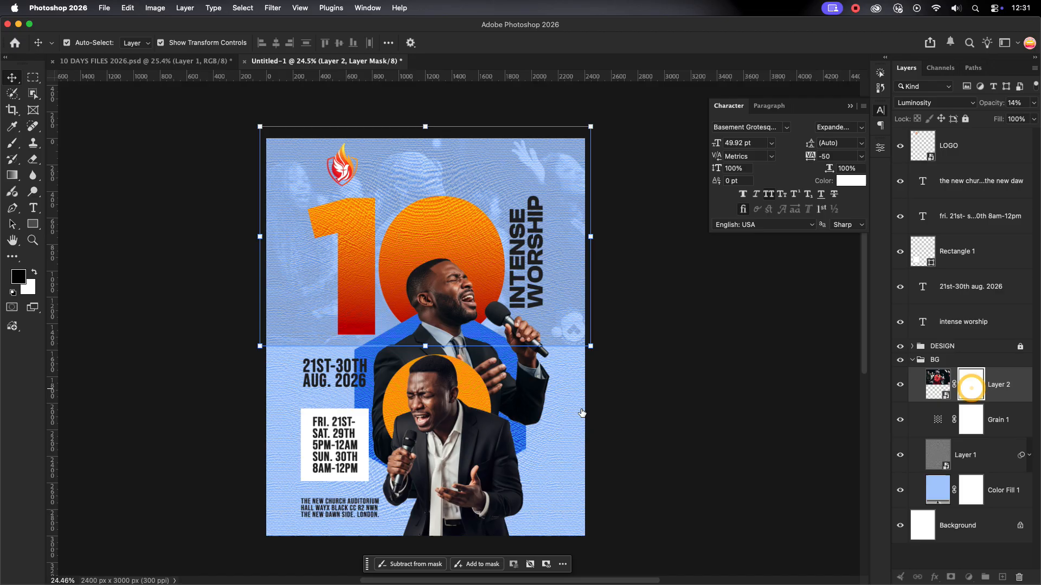
Paint black on the photo's mask with a soft 1500 px brush to fade out its sharp lower edge.
left_click(13, 144)
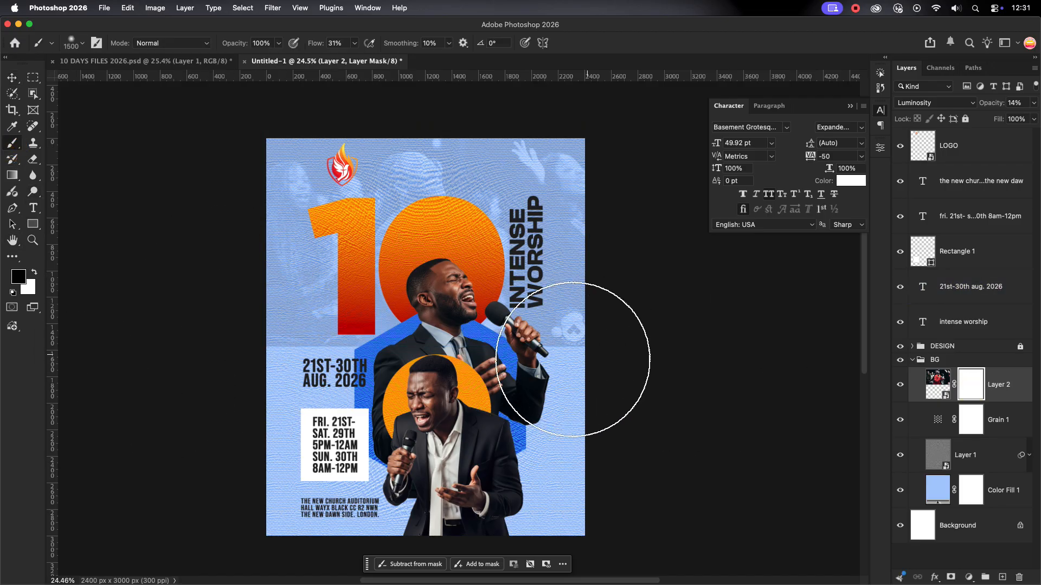
left_click_drag(937, 406, 1, 218)
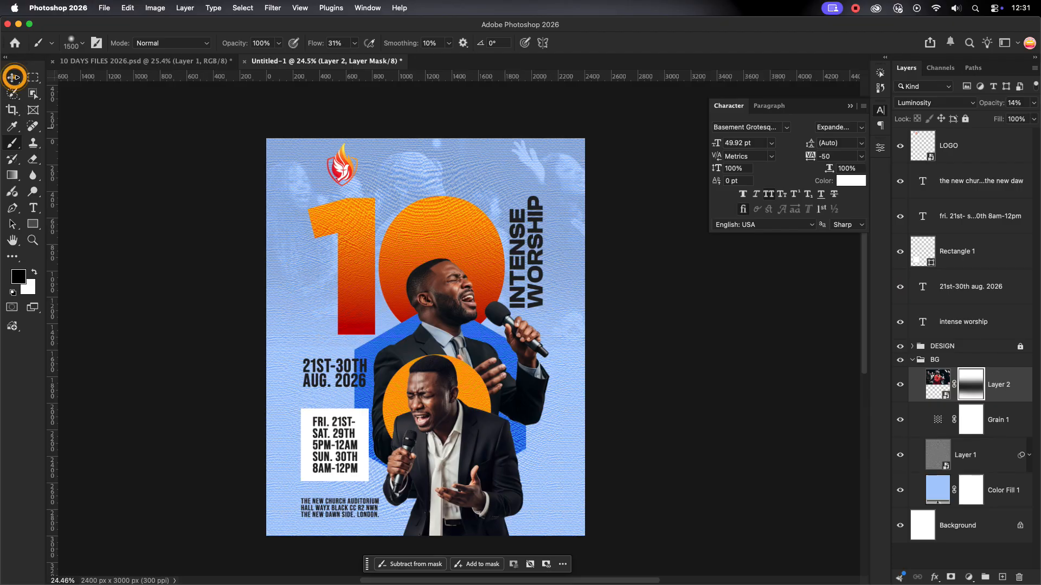
left_click(13, 77)
left_click(965, 383)
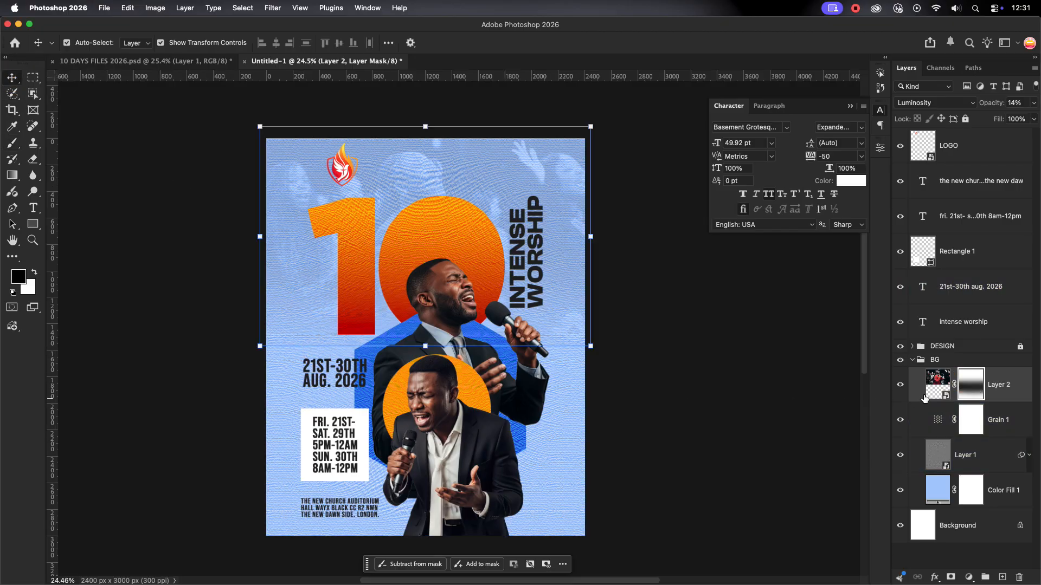
left_click(12, 143)
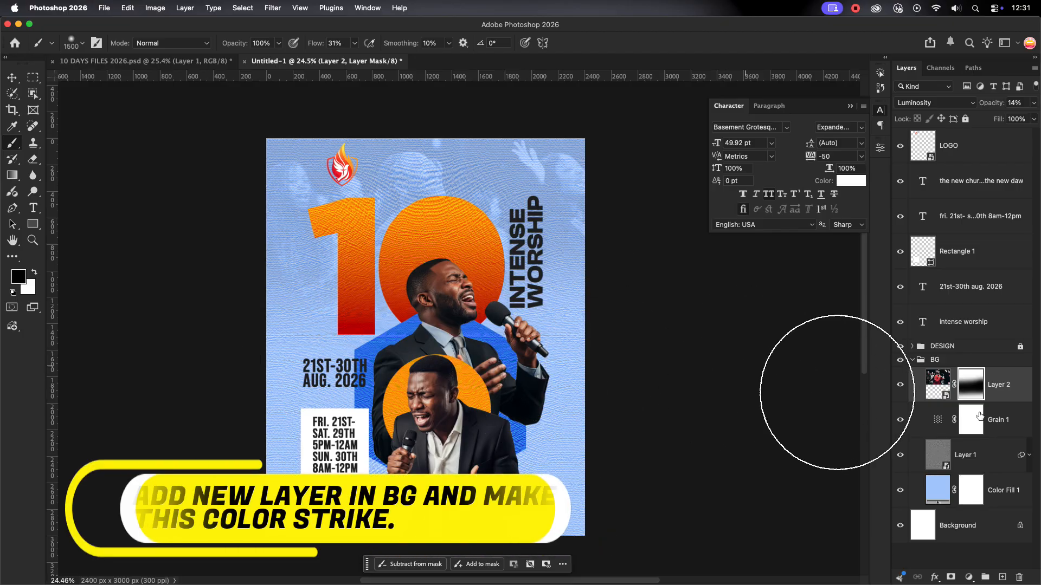
Add a new layer above the photo and brush soft blue, sampled from the flyer, across the flyer's lower part.
left_click(1015, 382)
left_click(1002, 577)
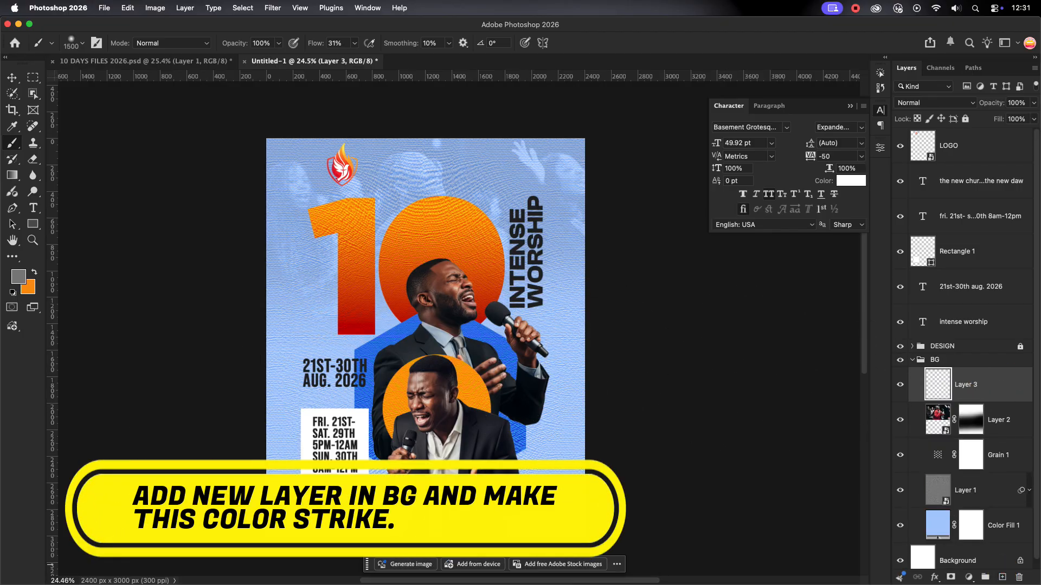
left_click(18, 278)
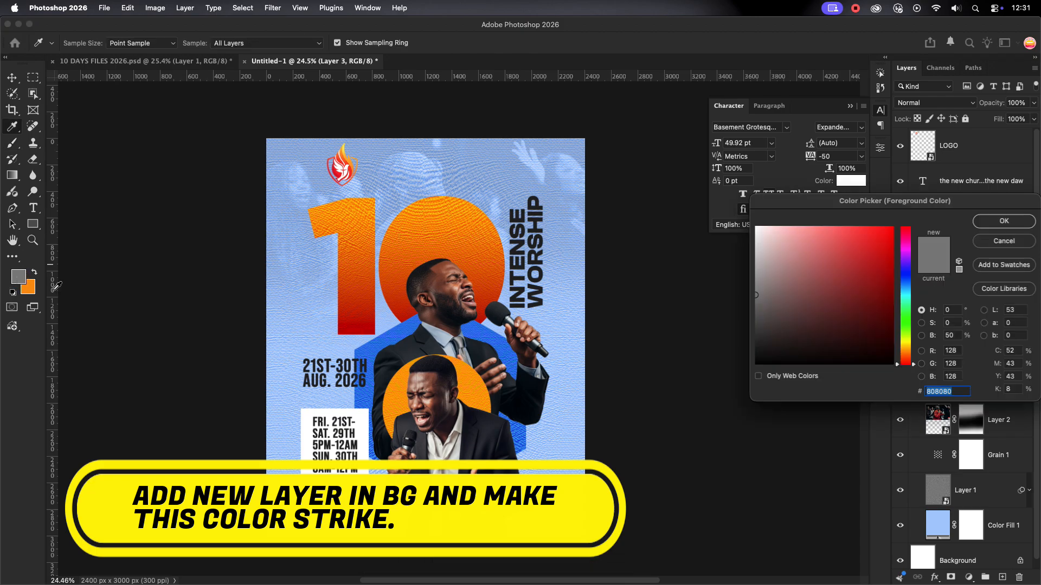
left_click(401, 328)
left_click(1003, 221)
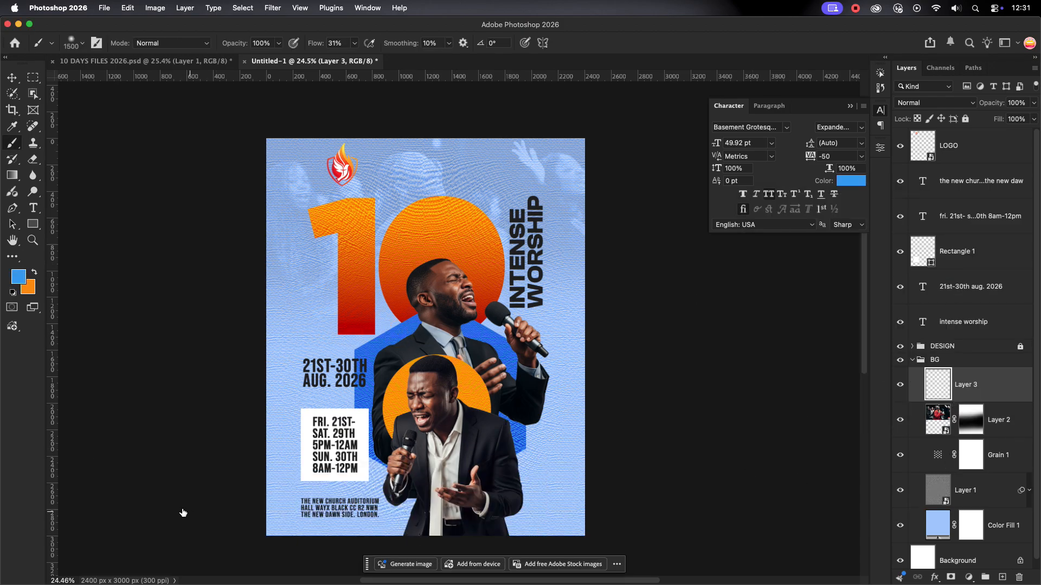
left_click_drag(170, 499, 674, 499)
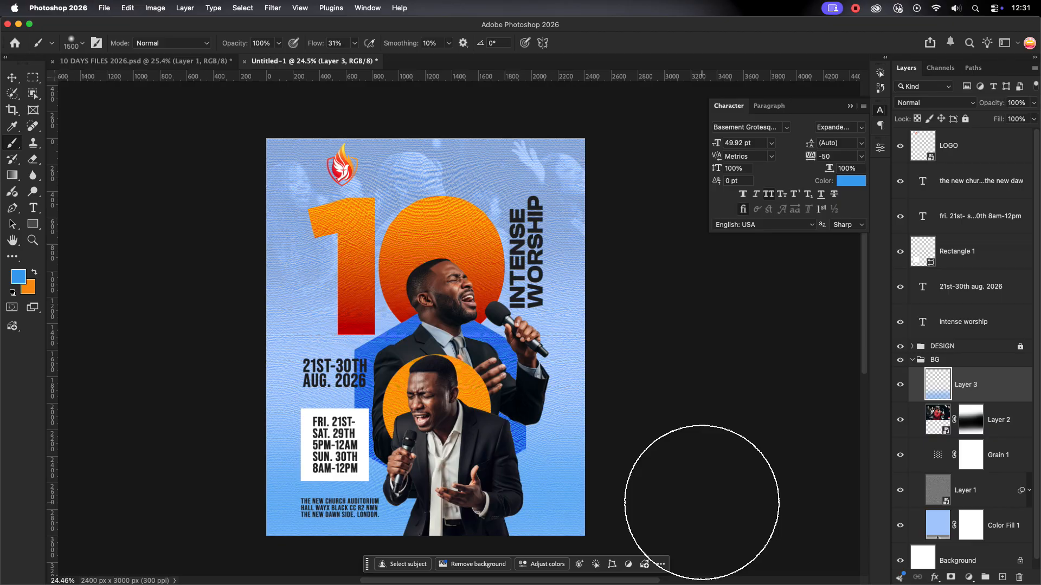
left_click_drag(128, 499, 673, 465)
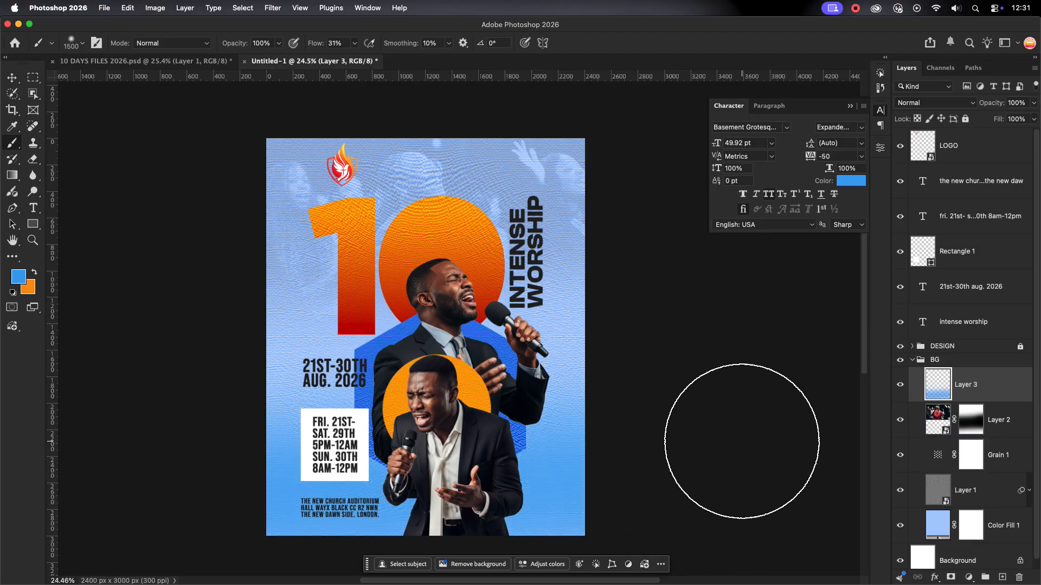
Move the blue brush layer directly below the texture layer, above Color Fill 1, and deselect it.
mouse_move(1000, 392)
left_mouse_down()
mouse_move(976, 494)
mouse_move(978, 474)
mouse_move(992, 512)
left_mouse_up()
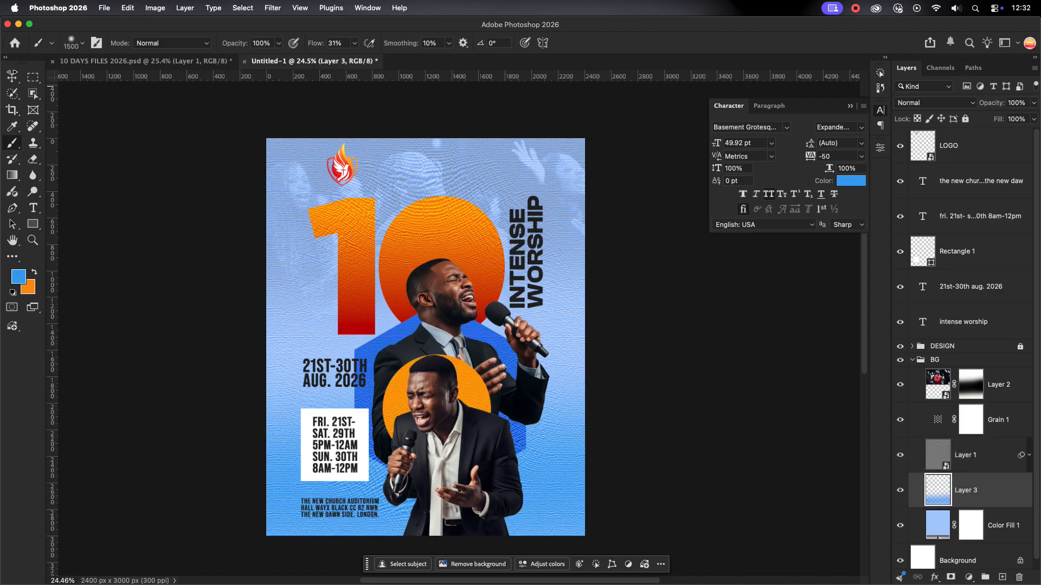
key("v")
left_click(697, 332)
scroll(726, 346, "down", 1)
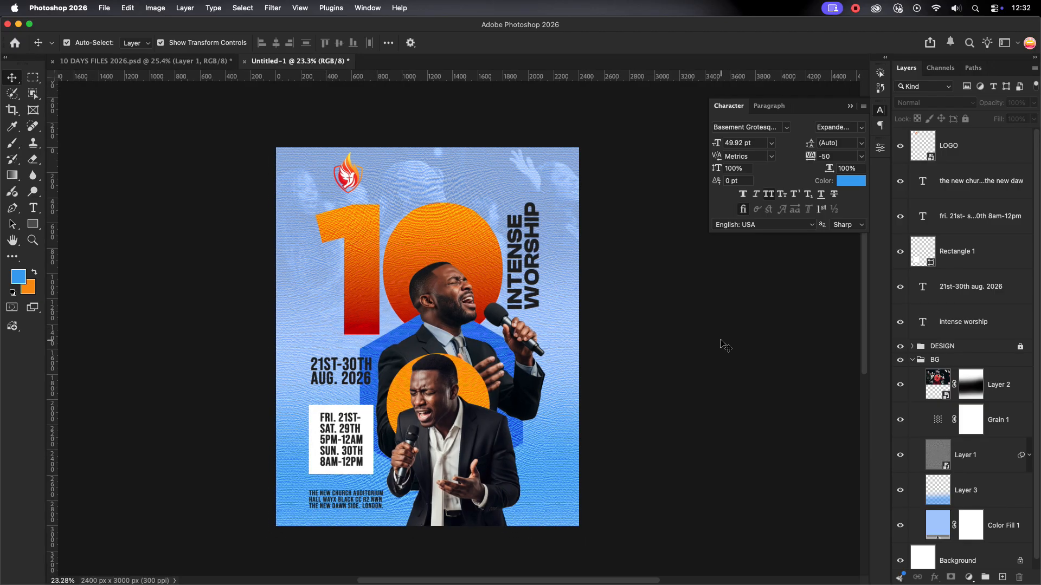
Set the opacity of the Overlay texture layer in the BG group to 50%.
left_click(909, 379)
left_click(922, 359)
left_click(994, 460)
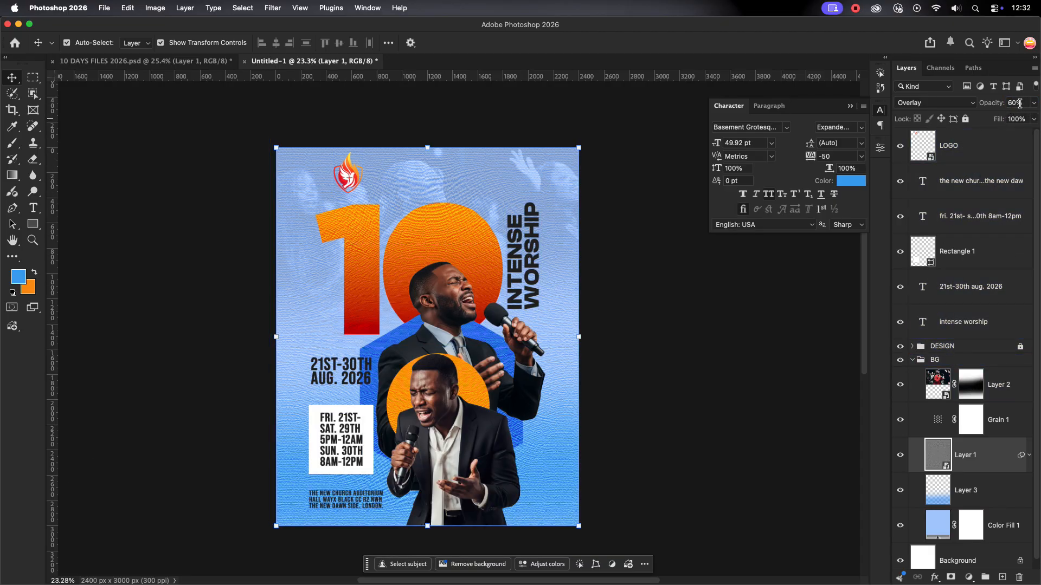
type("50")
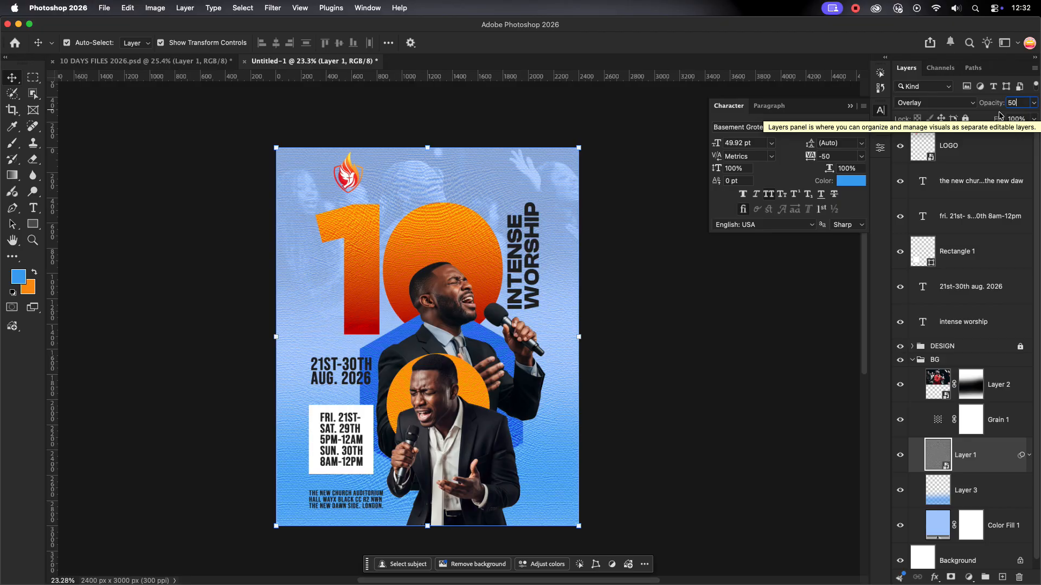
left_click(999, 447)
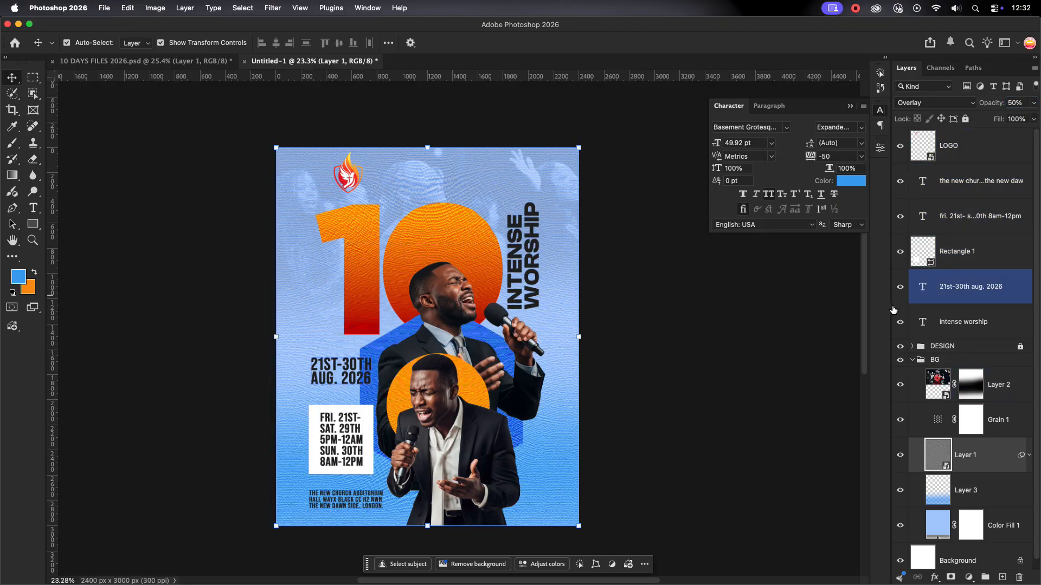
Collapse the BG group and lock it.
left_click(944, 359)
left_click(911, 359)
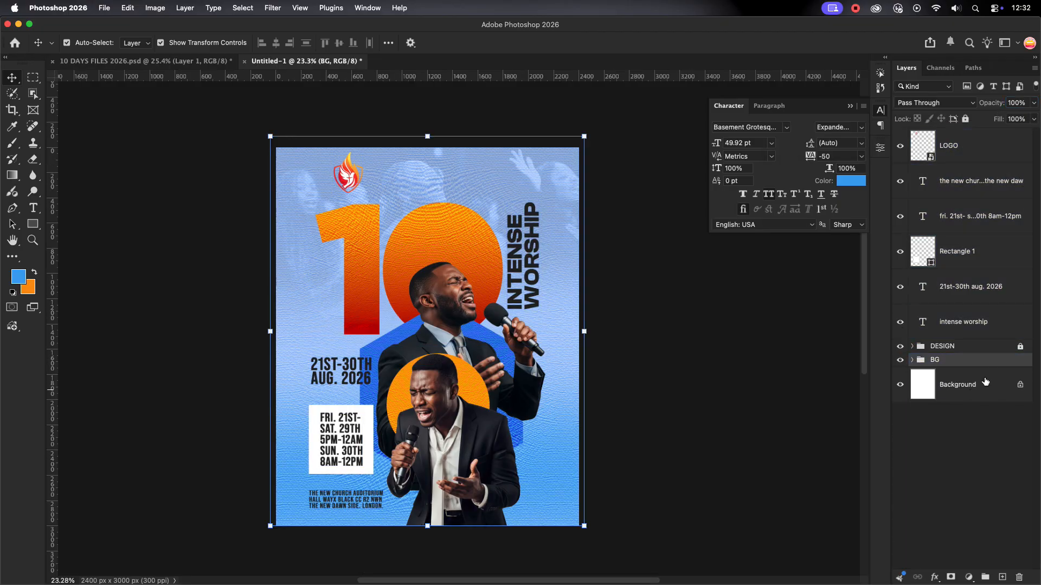
left_click(965, 119)
Scale the flame-and-dove logo down to about 36%, keeping it above the "1".
scroll(451, 355, "up", 1)
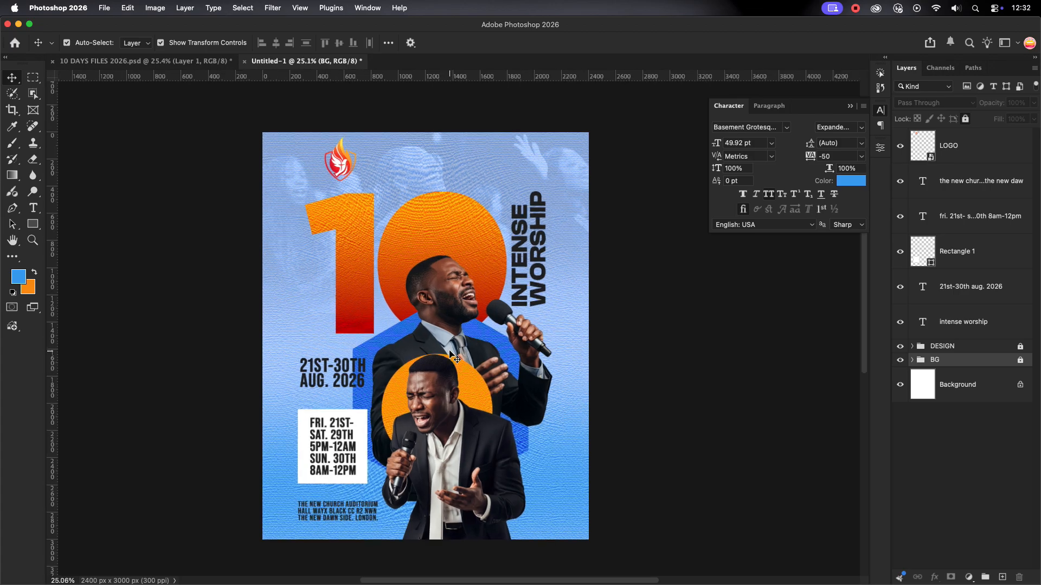
left_click(340, 162)
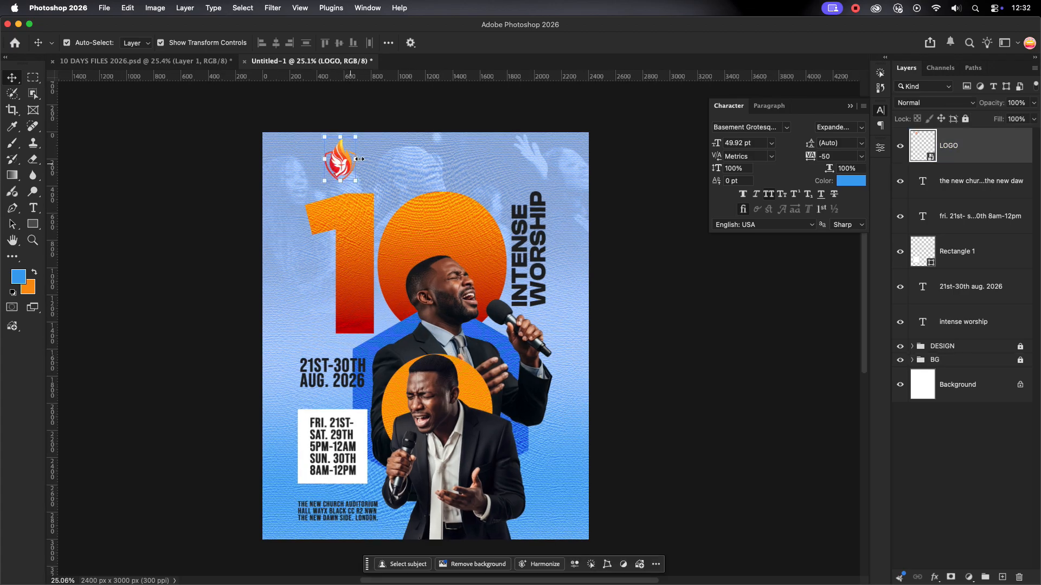
scroll(363, 171, "up", 5)
left_click_drag(345, 159, 331, 161)
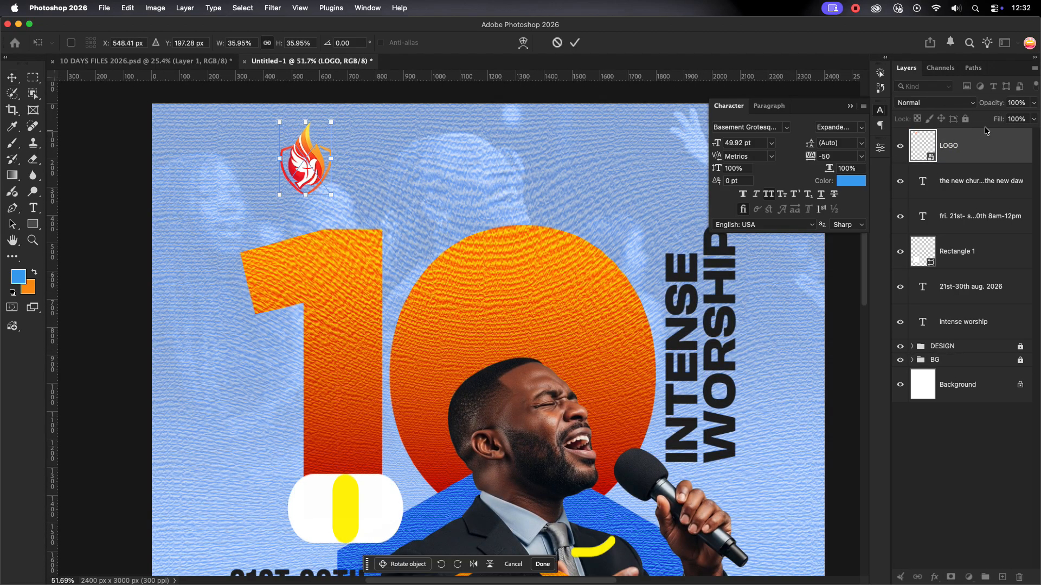
key("Return")
Add the church name as three lines of blue text to the right of the logo: "GOODNESS", "AND MERCHCY", "CHURCH UK.".
key("t")
left_click(412, 151)
type("GOODNESS")
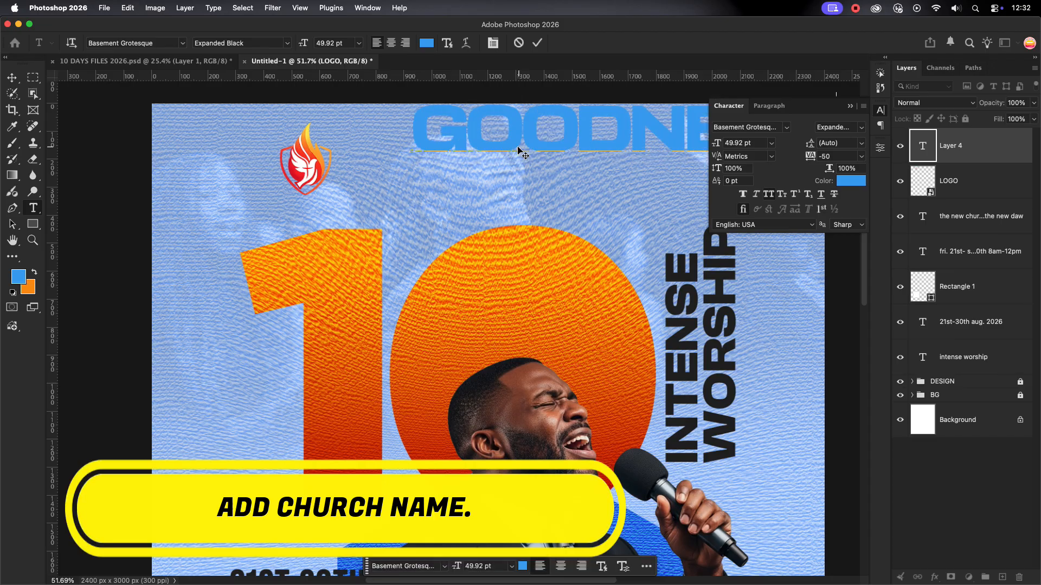
key("Return")
type("AND ME")
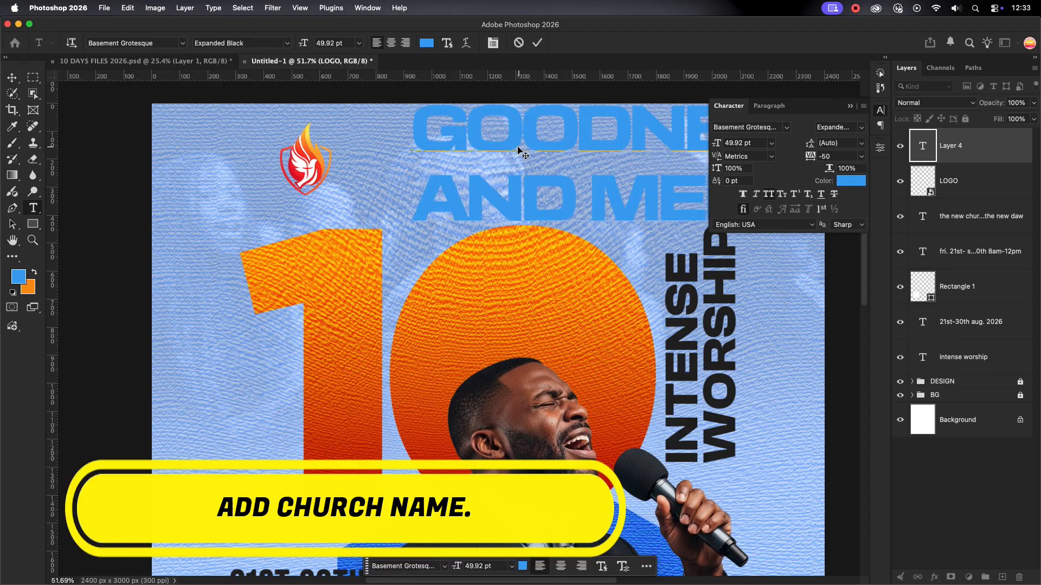
key("Return")
type("CHURCH UK")
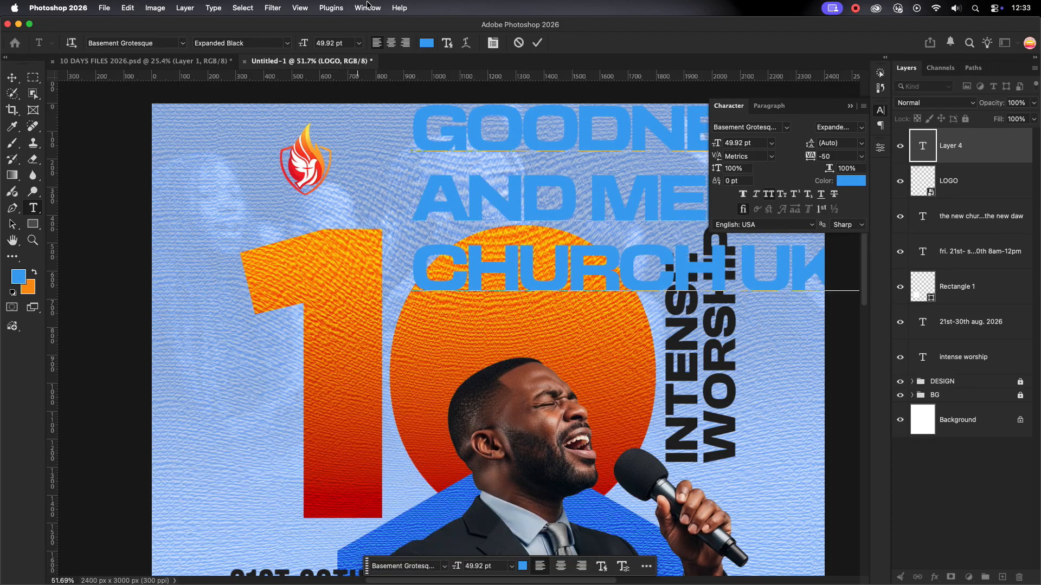
left_click(537, 43)
Move the church name down over the "10" and correct its second line to "AND MERCY".
key("v")
left_click_drag(527, 191, 347, 257)
double_click(679, 268)
left_click(680, 268)
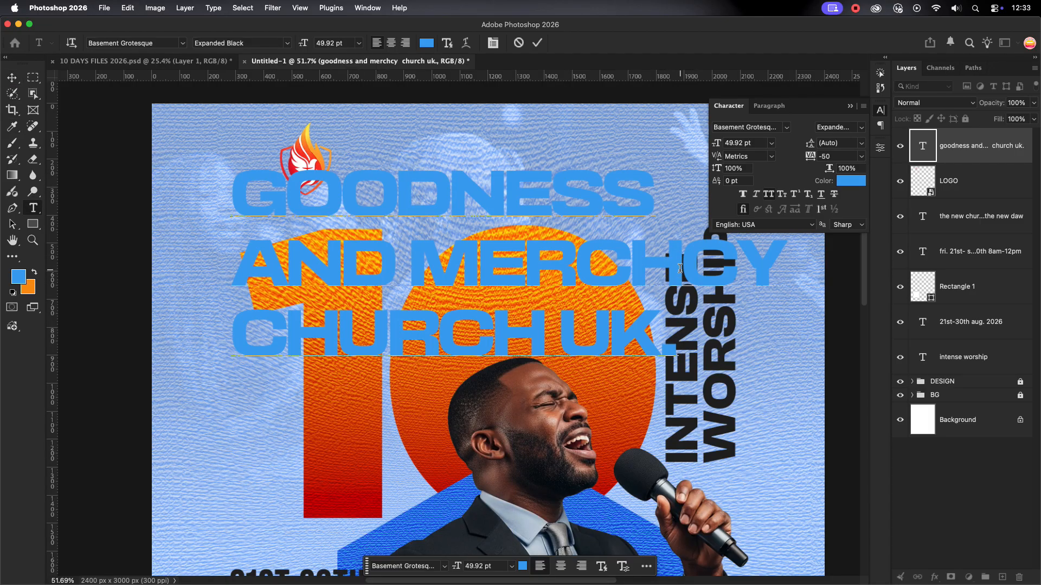
key("BackSpace")
key("BackSpace")
left_click(537, 43)
Scale the church name down to about 11.43 pt beside the logo and colour it dark grey 303030.
key("v")
left_click_drag(693, 269, 404, 152)
key("Return")
left_click(850, 181)
left_click_drag(776, 314, 755, 338)
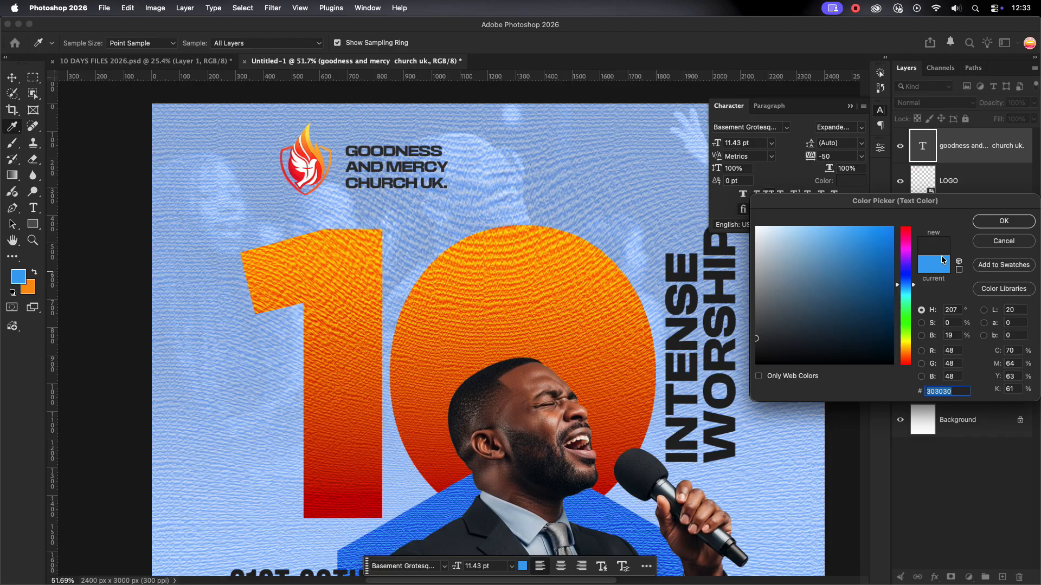
key("Return")
Set the church name in Clash Display Bold with tracking 100 and 10 pt leading.
left_click(378, 221)
left_click(791, 129)
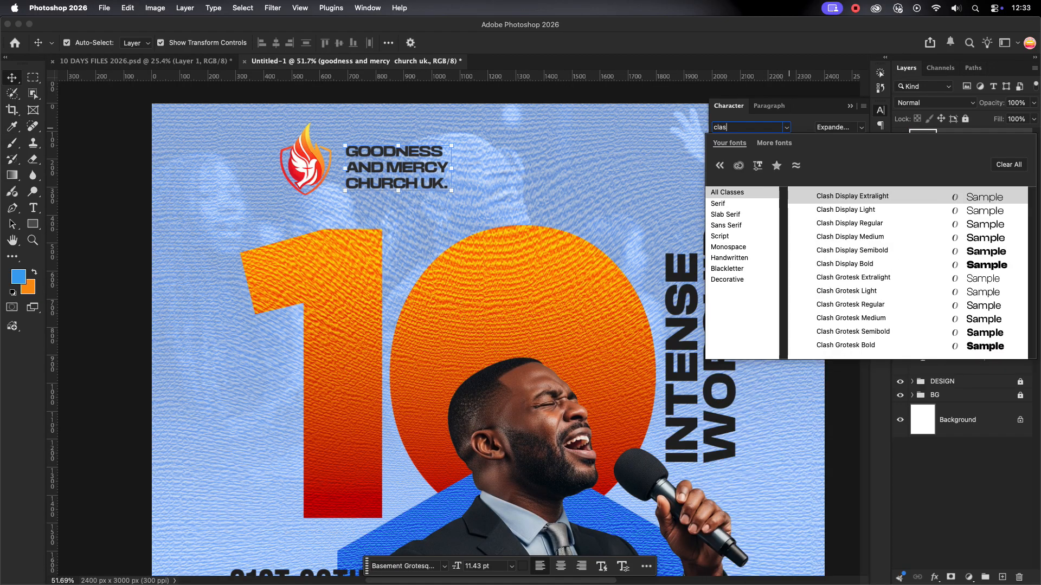
left_click(906, 260)
left_click(861, 156)
left_click(837, 323)
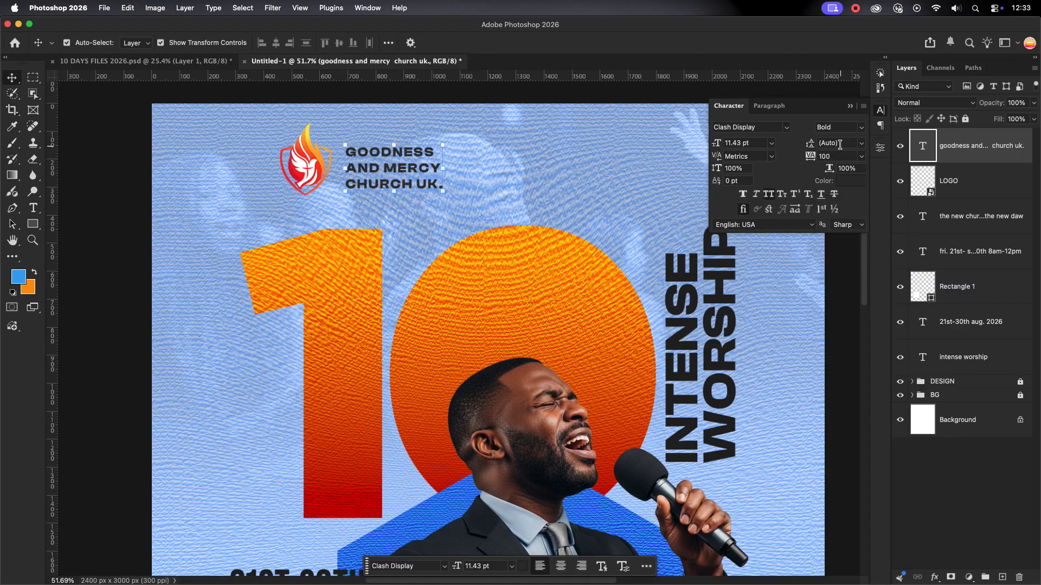
type("11")
key("Return")
Select the logo and church name together and move them right, to about the middle of the flyer above the "10".
scroll(486, 169, "down", 5)
left_click(512, 170)
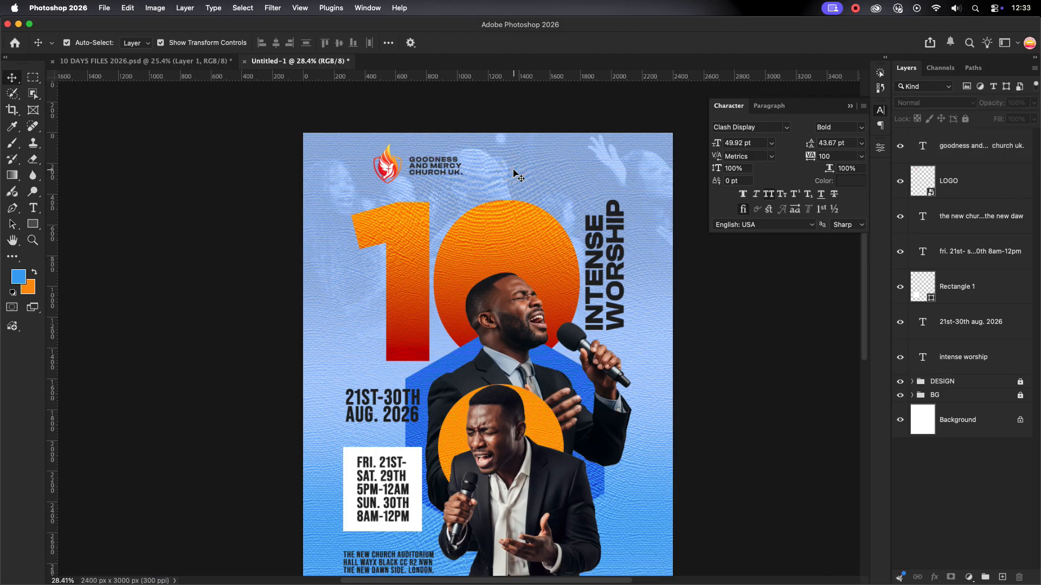
left_click_drag(365, 156, 433, 168)
left_click_drag(439, 164, 509, 165)
left_click(557, 168)
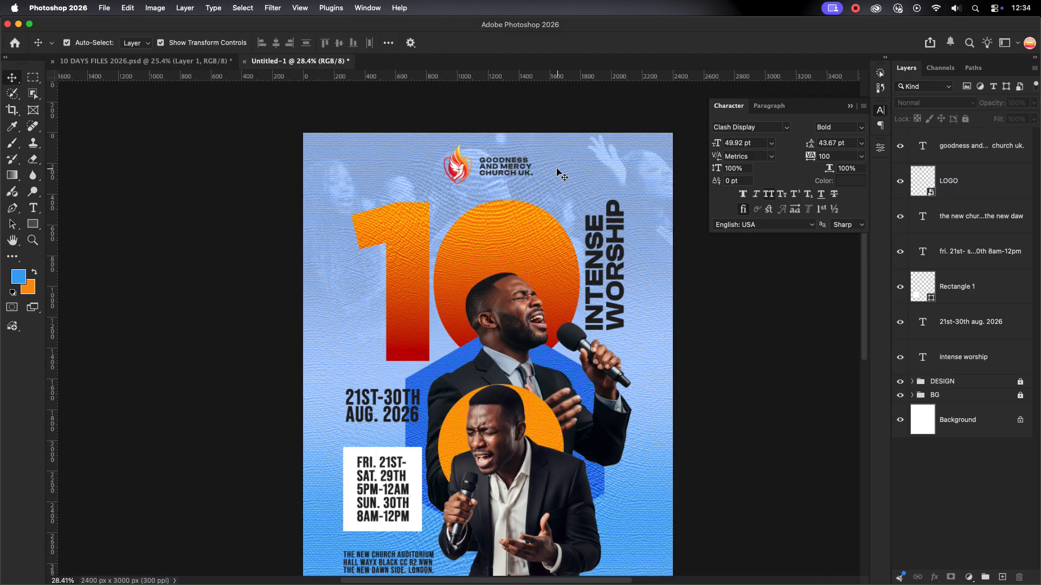
scroll(556, 168, "down", 2)
left_click_drag(508, 213, 464, 208)
Unlock the BG group, mask its texture layer and fade the texture's upper middle with a black brush at 14% flow.
left_click(912, 394)
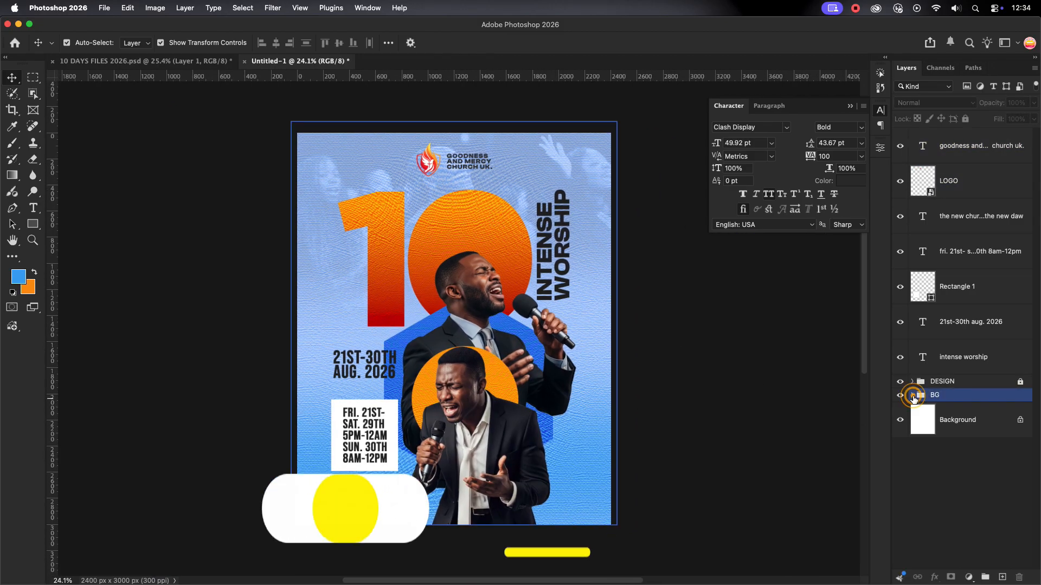
left_click(971, 497)
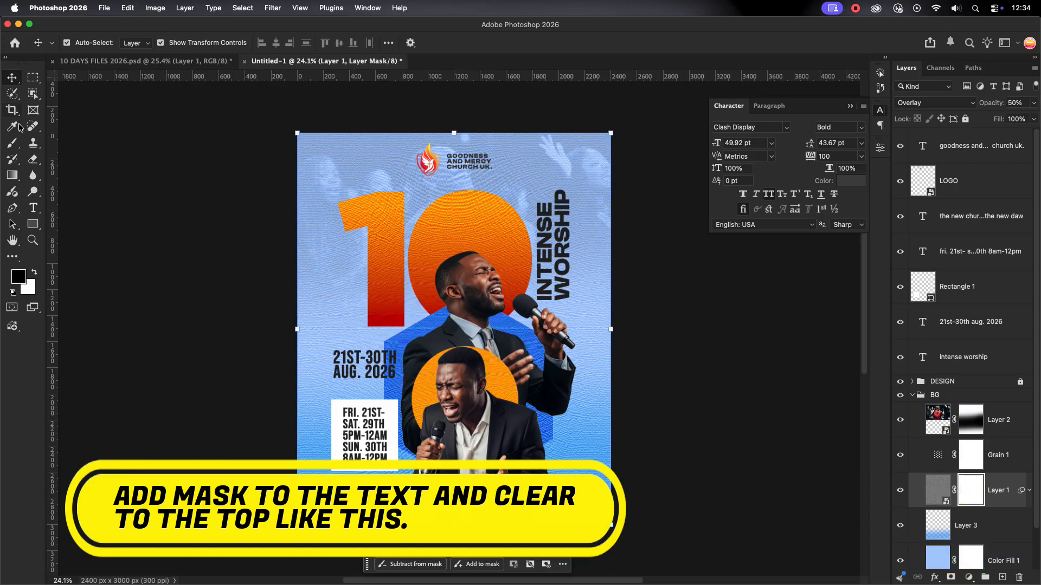
left_click(13, 143)
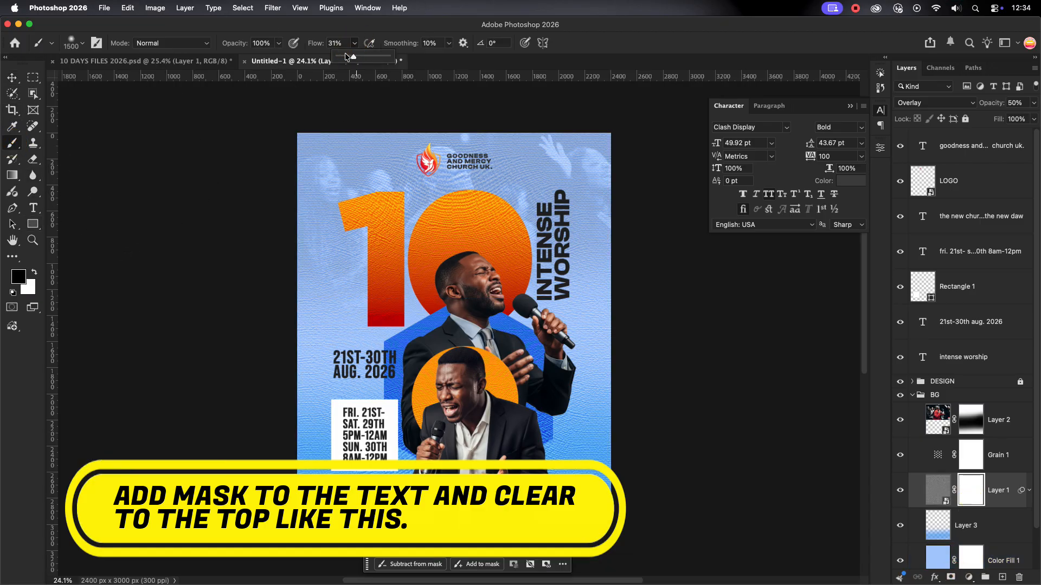
left_click(344, 57)
mouse_move(426, 183)
left_mouse_down()
mouse_move(483, 185)
mouse_move(315, 277)
mouse_move(552, 185)
mouse_move(342, 186)
mouse_move(499, 163)
mouse_move(383, 151)
mouse_move(488, 157)
left_mouse_up()
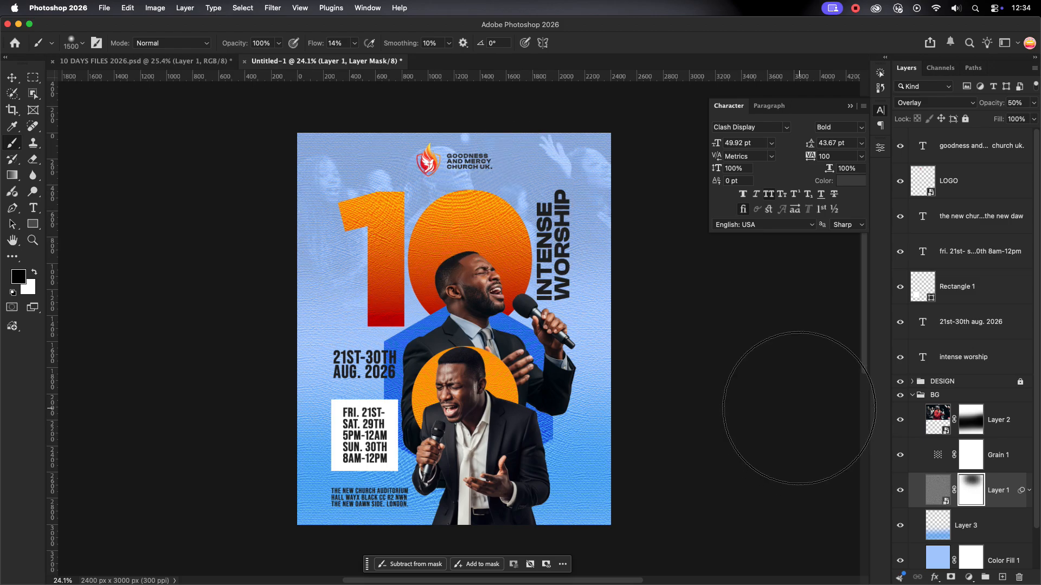
left_click(913, 396)
key("v")
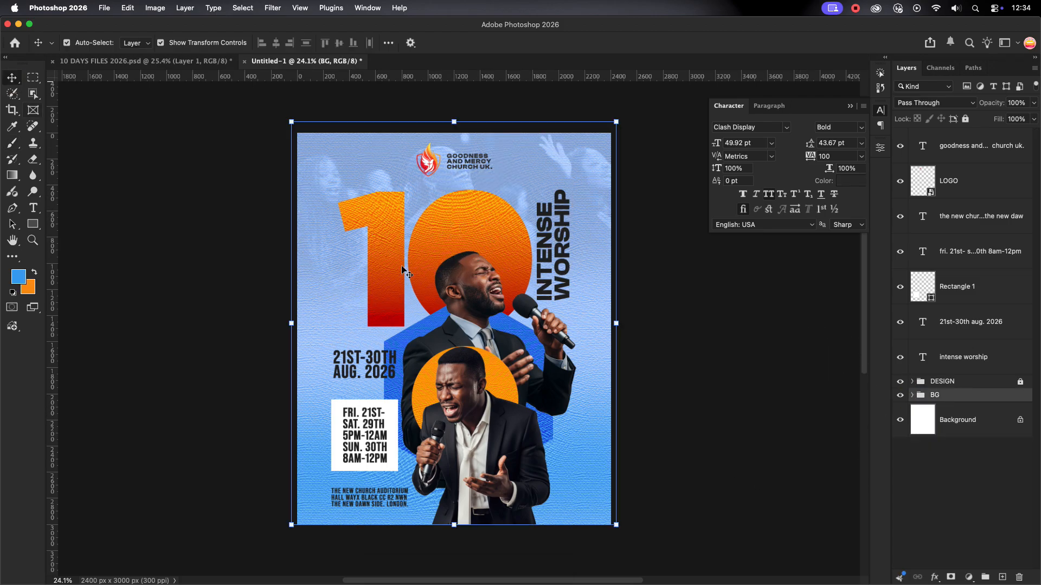
Move the logo and church name together to the left so they line up above the "1".
left_click(469, 162)
scroll(469, 161, "up", 3)
scroll(470, 162, "up", 1)
left_click(374, 158, "shift")
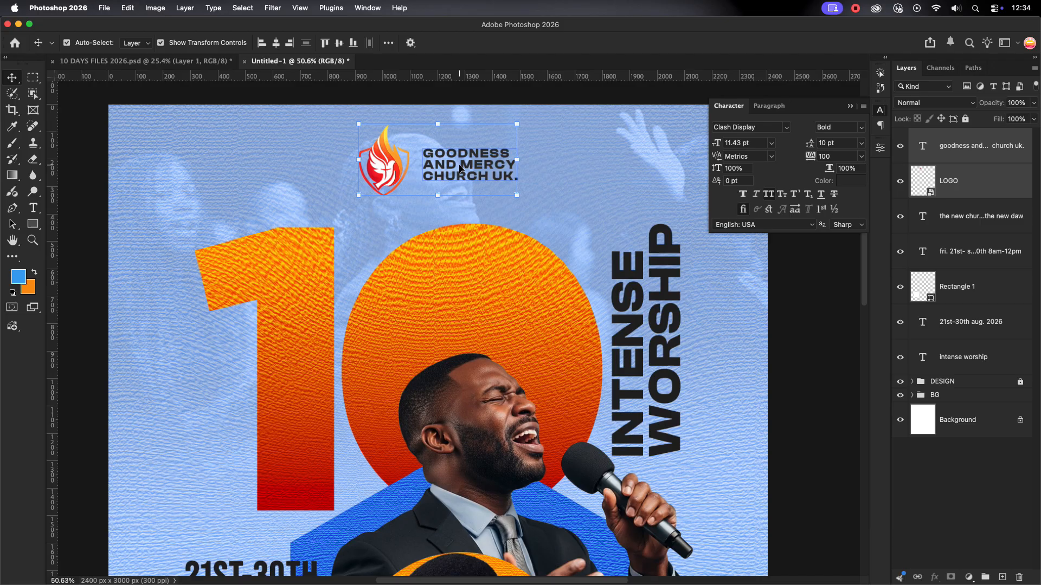
left_click_drag(461, 153, 298, 160)
left_click(404, 187)
scroll(404, 186, "down", 2)
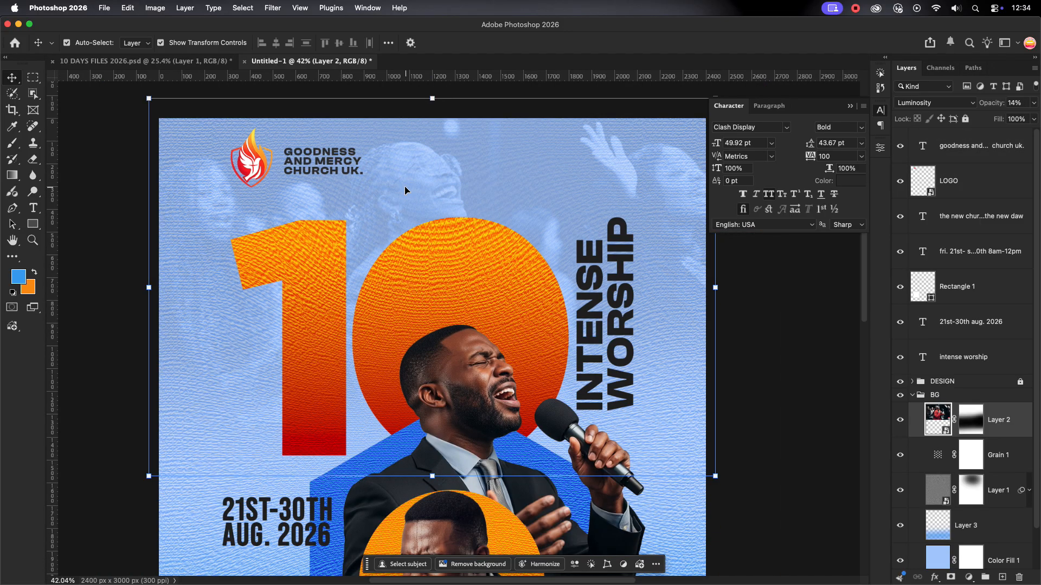
Add the text "PRESENTS:" to the right of the church name at the top of the flyer.
left_click(769, 320)
scroll(478, 271, "down", 4)
scroll(478, 274, "up", 2)
key("t")
left_click(476, 150)
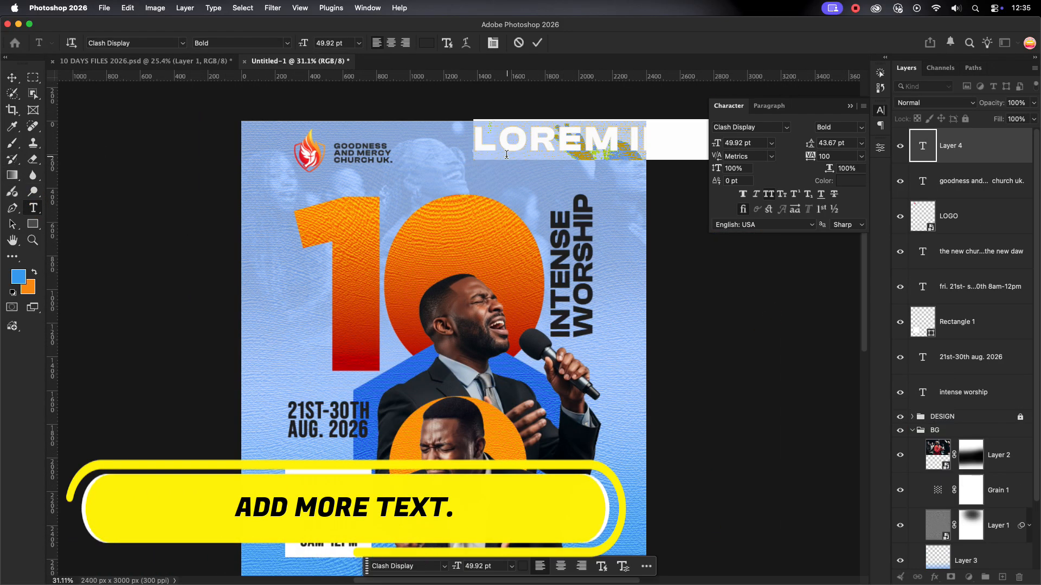
type("PRESENT")
left_click(537, 43)
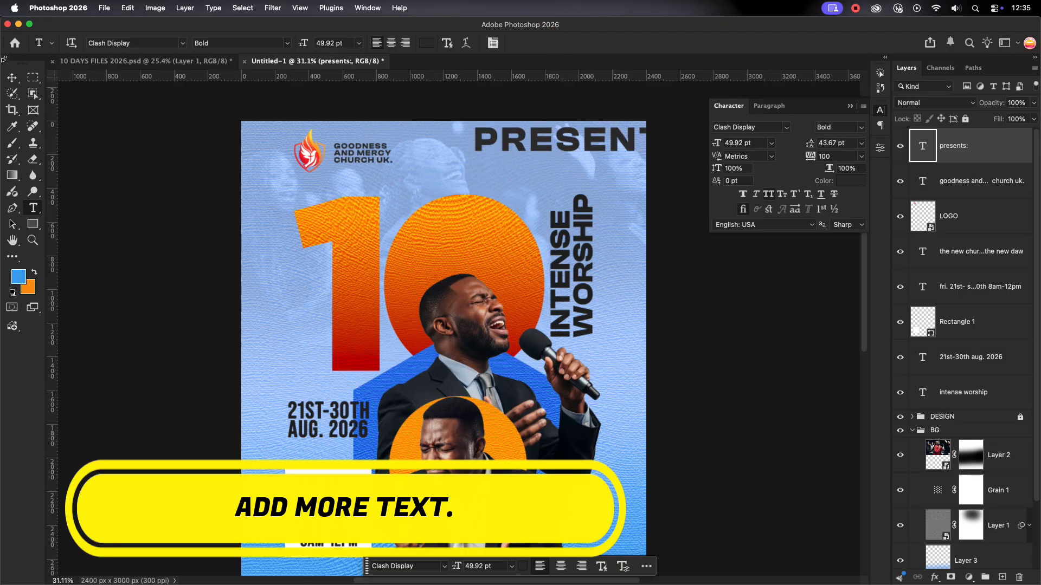
Set the "PRESENTS:" text to 8 pt with tracking 1200.
key("v")
left_click(758, 151)
type("10")
key("Return")
left_click(845, 157)
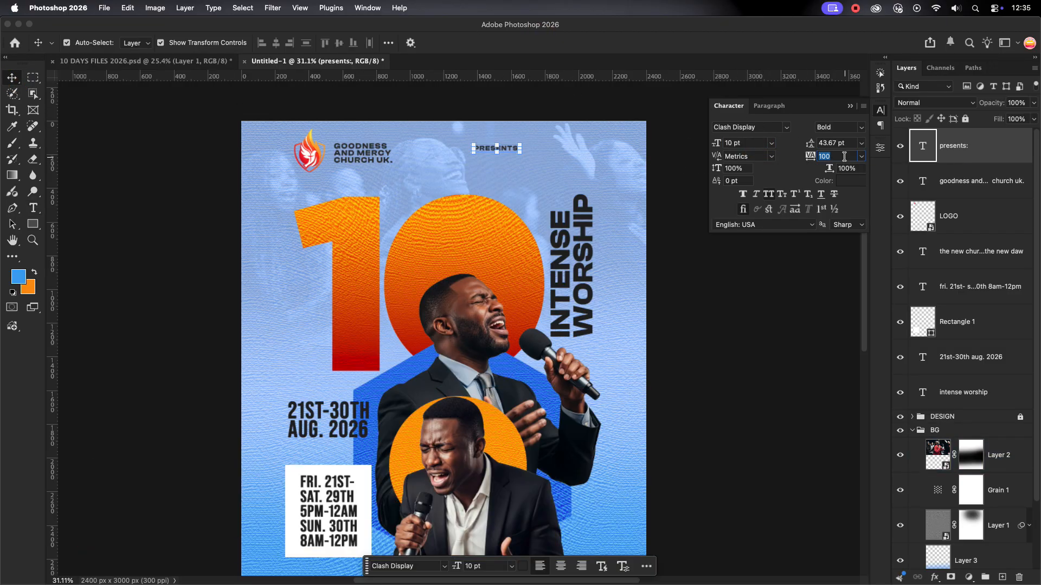
type("1200")
left_click(14, 80)
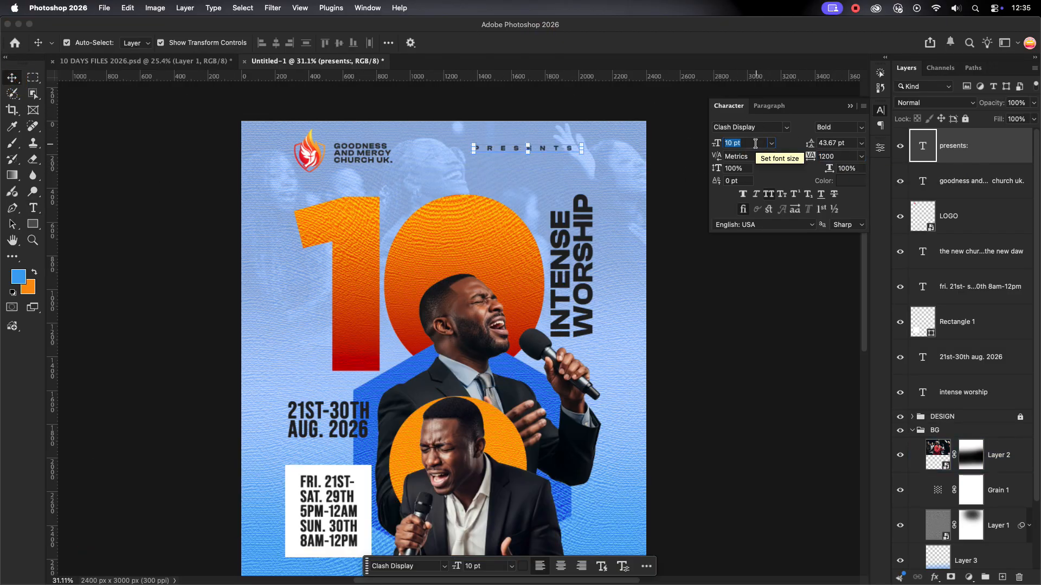
left_click(111, 164)
Collapse and lock the BG group, and shift "PRESENTS:" slightly right, roughly level with the church name.
left_click(911, 431)
left_click(976, 433)
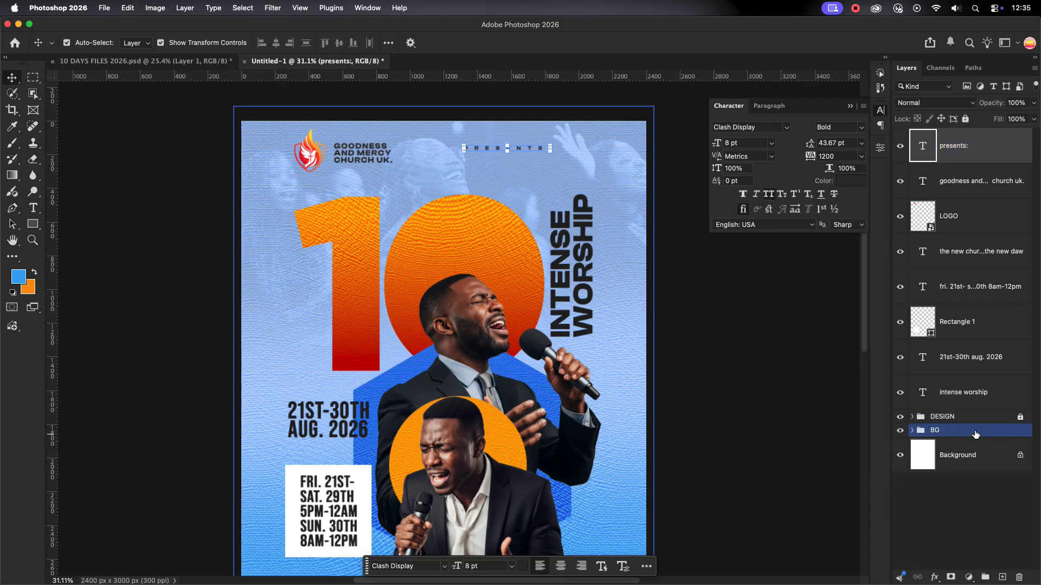
key("super+/")
left_click_drag(490, 152, 513, 164)
left_click(609, 202)
scroll(609, 202, "down", 2)
left_click(547, 153)
scroll(547, 153, "up", 5)
Loosen the leading of "INTENSE WORSHIP" to 48.04 pt and of the church name to 11 pt.
left_click(536, 209)
scroll(537, 209, "down", 2)
left_click(269, 179)
scroll(389, 206, "down", 2)
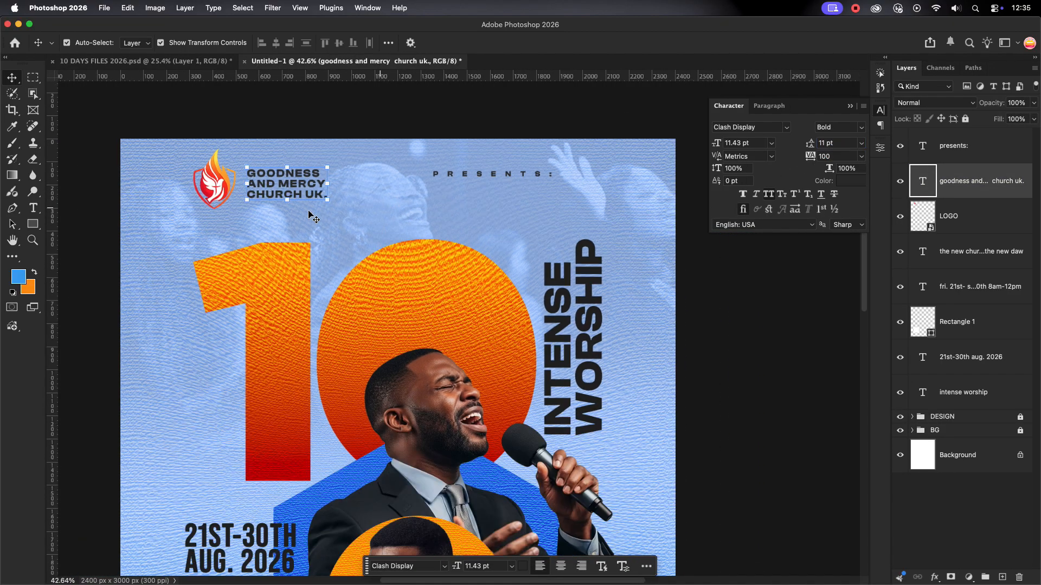
left_click(214, 190)
left_click(406, 237)
scroll(407, 237, "down", 4)
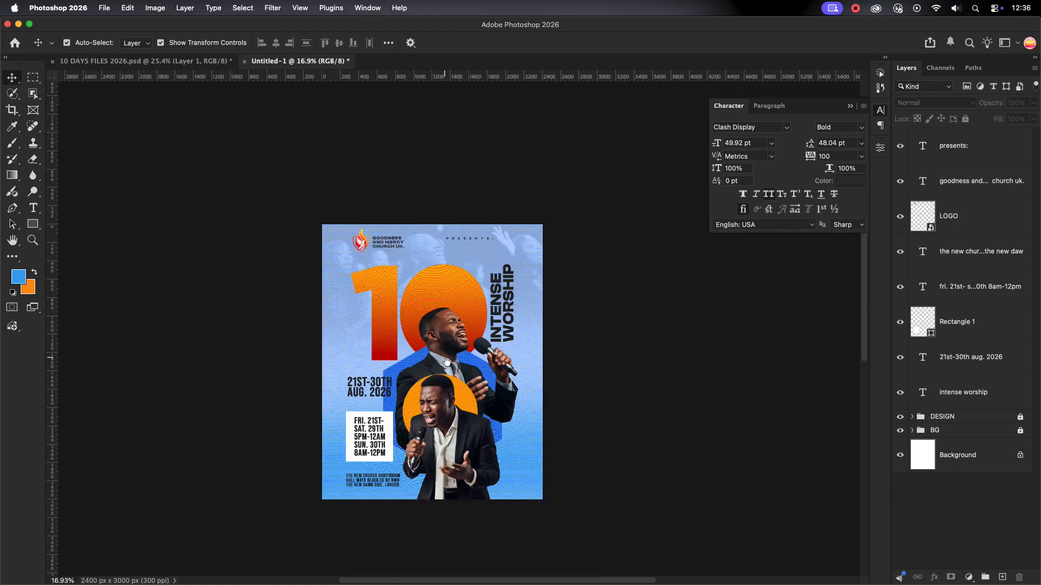
Unlock the DESIGN group and open the rear singer's layer 01 in the Nik 9 Sharpener Output filter.
left_click(975, 399)
left_click(465, 272)
scroll(465, 272, "up", 4)
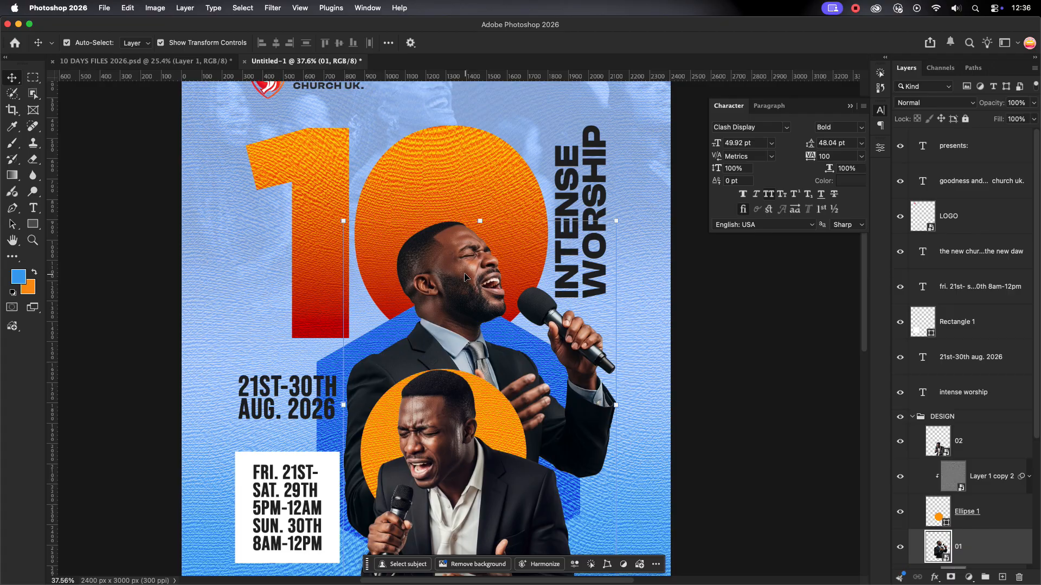
left_click(268, 10)
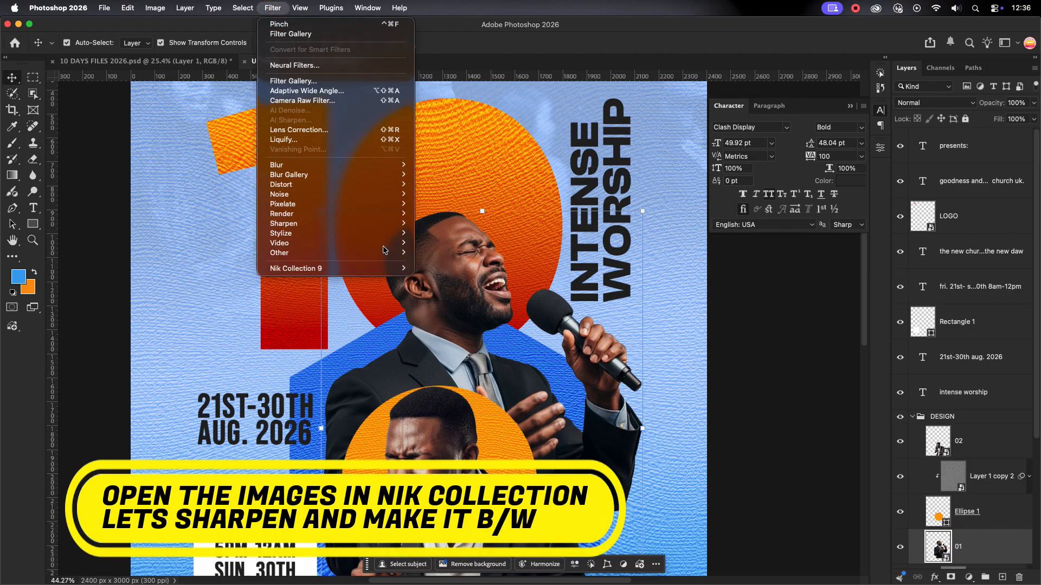
mouse_move(393, 269)
left_click(469, 320)
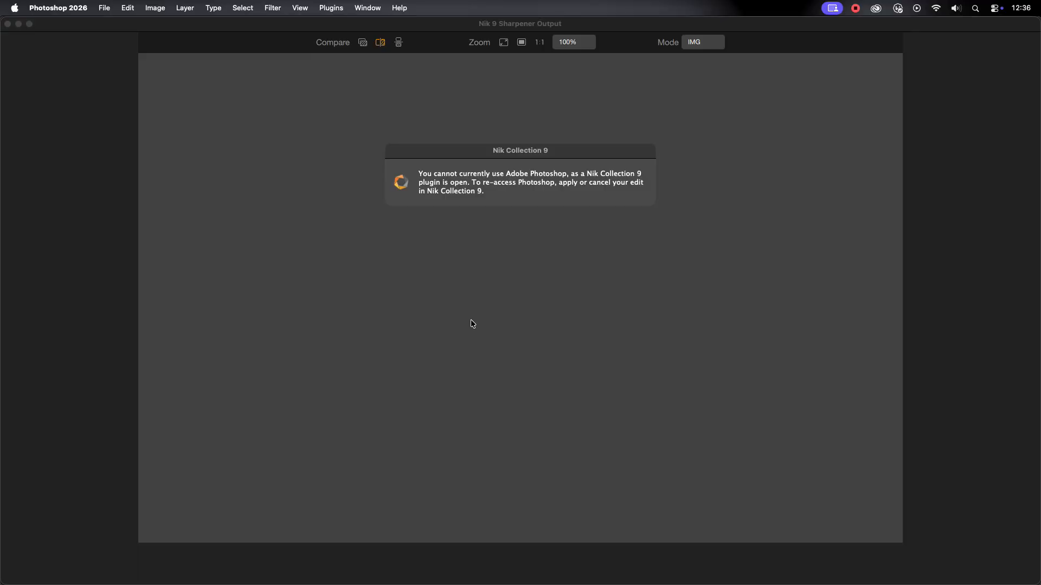
Raise Structure to 71% for the rear singer, compare the face before and after, and apply the sharpening.
left_click(738, 470)
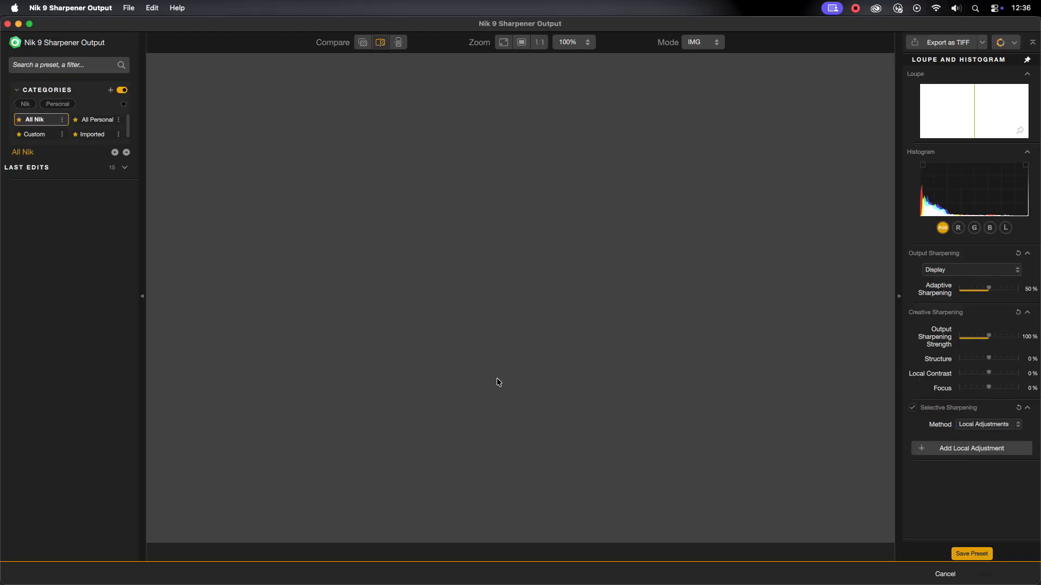
key("space")
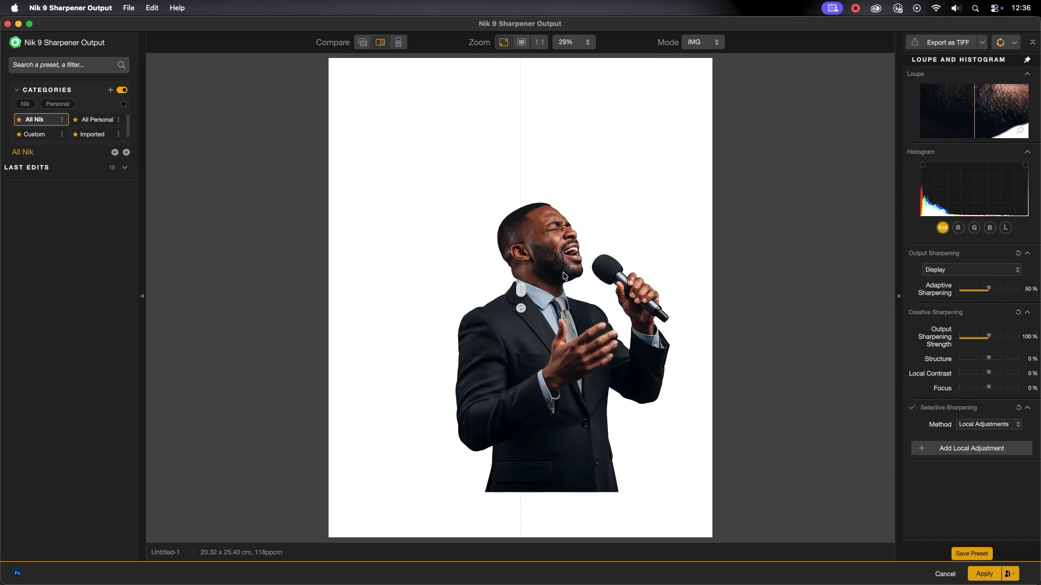
key("space")
scroll(648, 230, "up", 5)
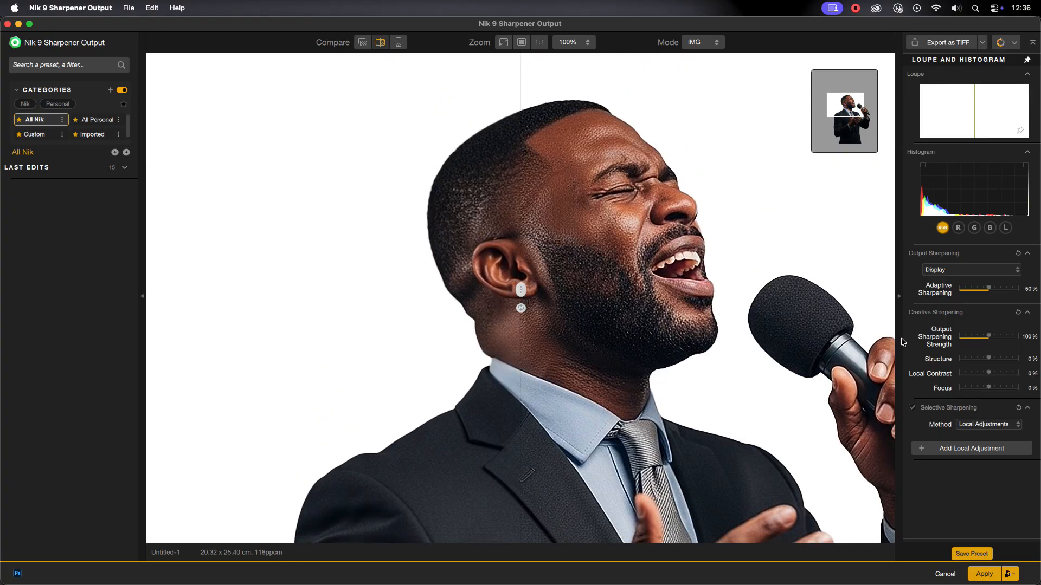
left_click_drag(989, 361, 1009, 359)
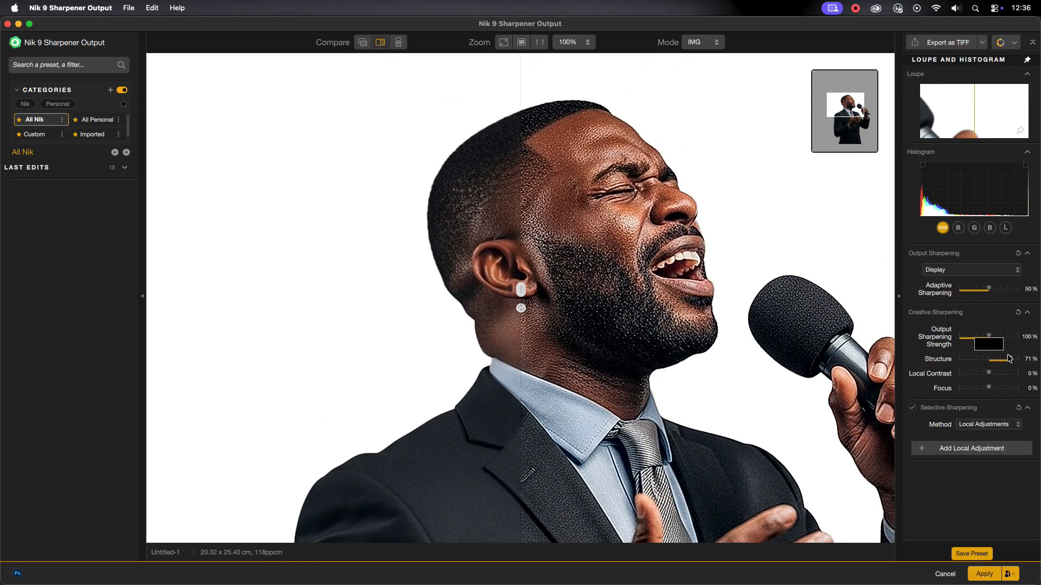
left_click_drag(521, 291, 396, 291)
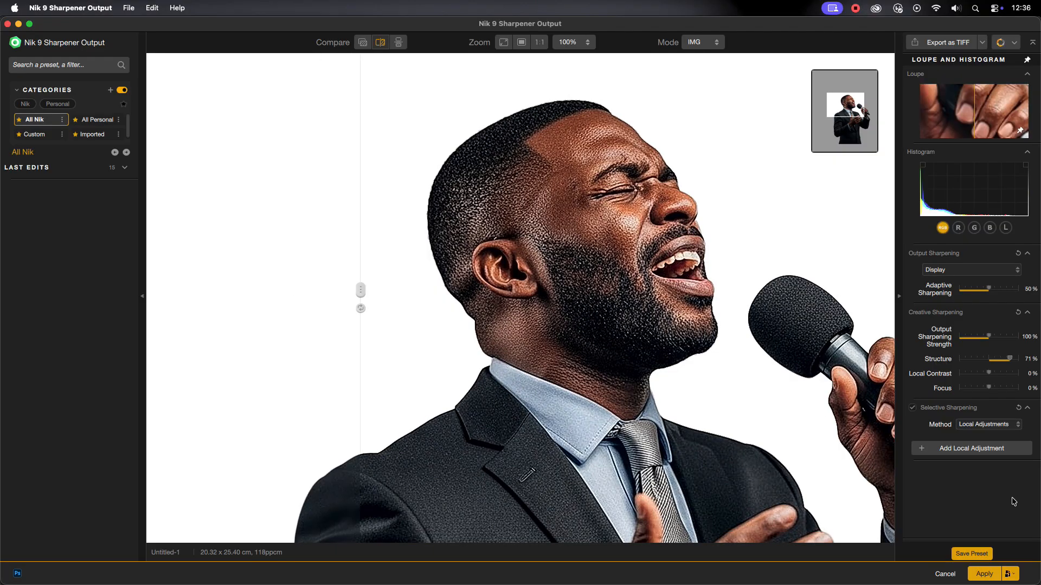
left_click(985, 574)
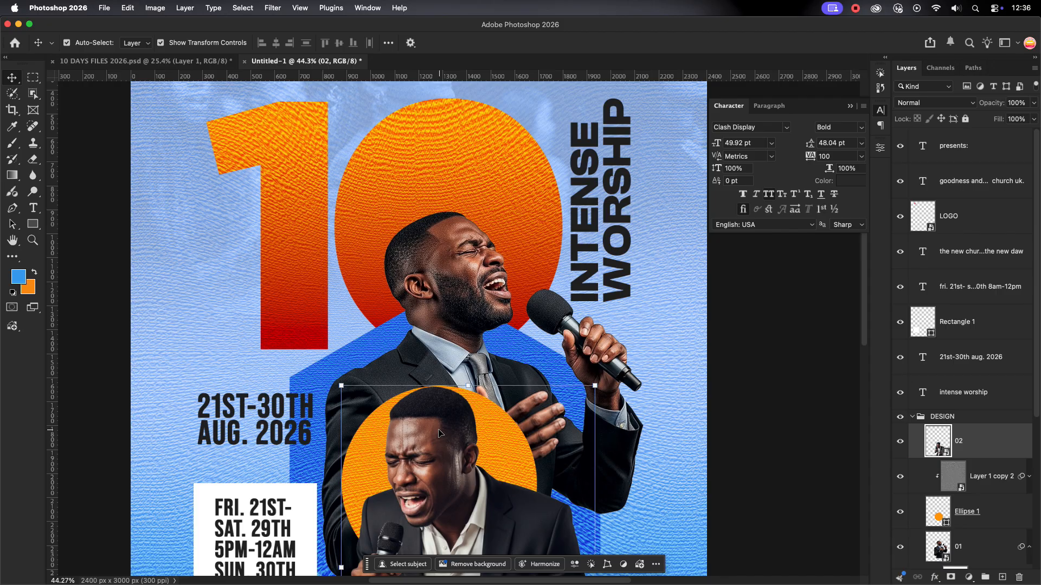
Sharpen the front singer's layer 02 with Nik 9 Sharpener Output, raising Structure to about 46%.
left_click(272, 7)
mouse_move(383, 278)
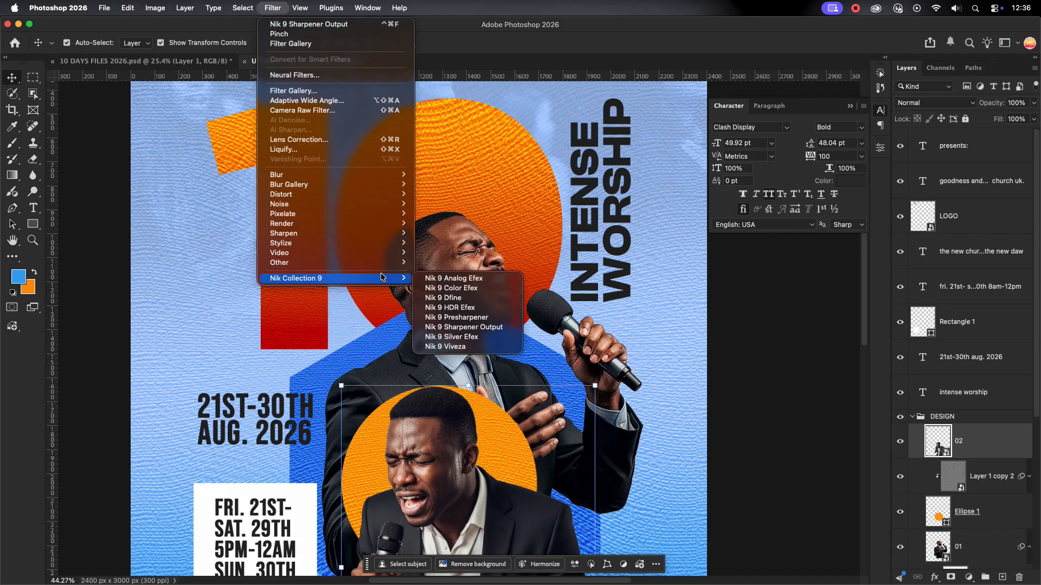
left_click(487, 328)
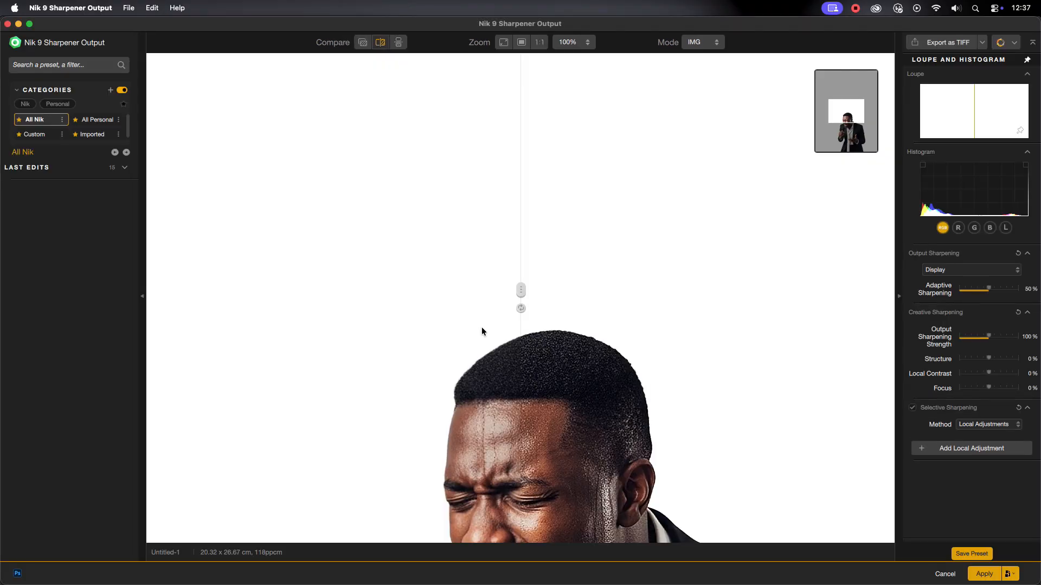
left_click_drag(845, 116, 845, 120)
left_click_drag(522, 290, 693, 302)
left_click_drag(628, 290, 387, 290)
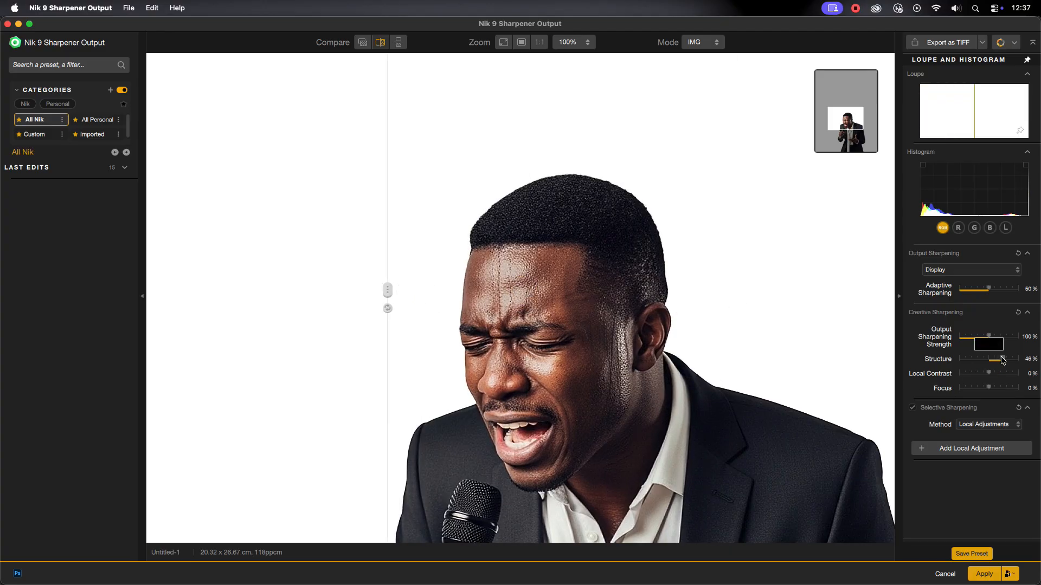
left_click_drag(1002, 361, 1004, 361)
left_click(985, 575)
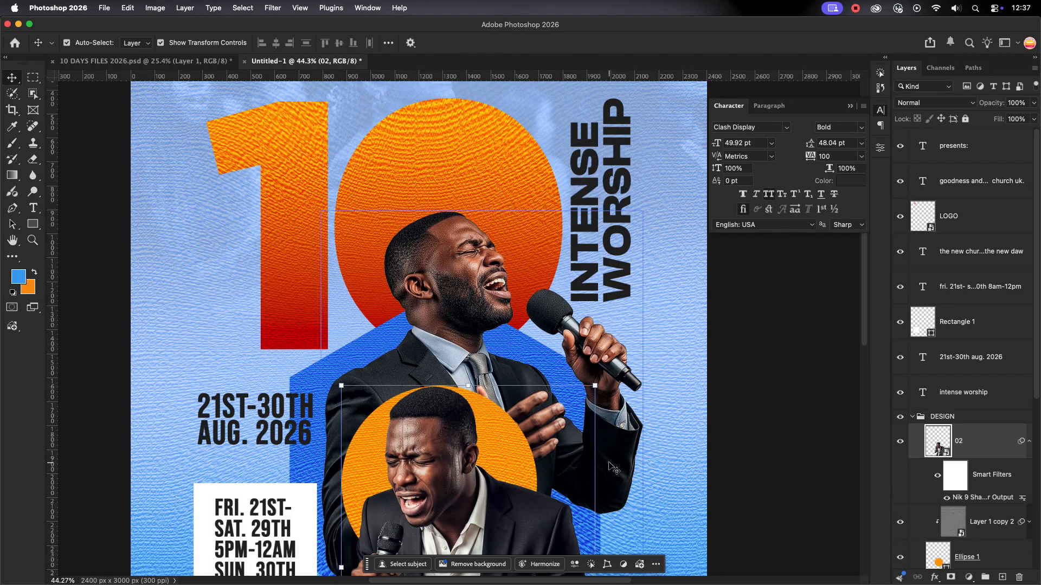
Open the rear singer's layer 01 in Nik 9 Silver Efex and bring his face into the comparison preview.
left_click(490, 280)
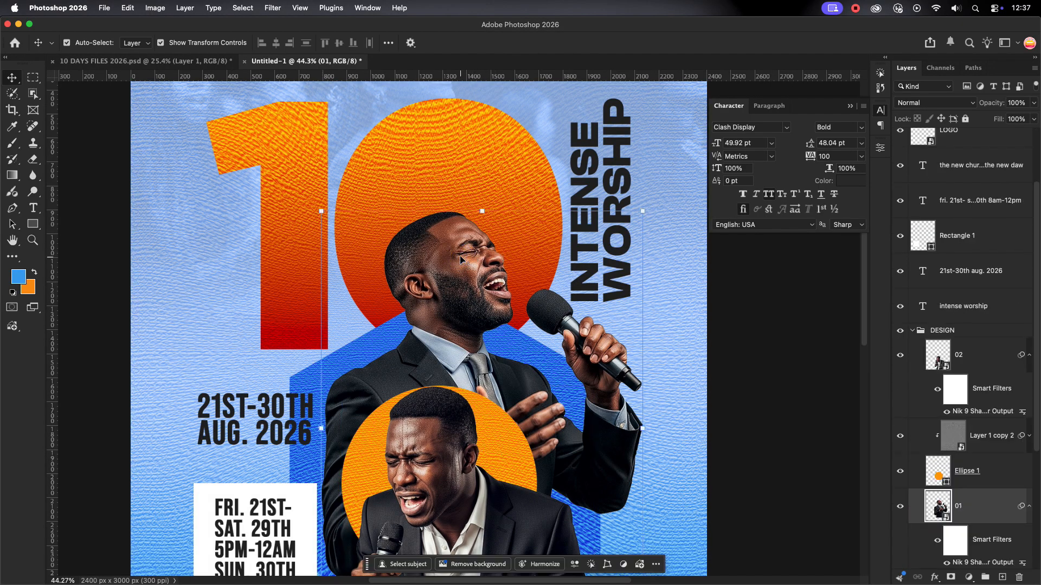
left_click(273, 8)
mouse_move(374, 278)
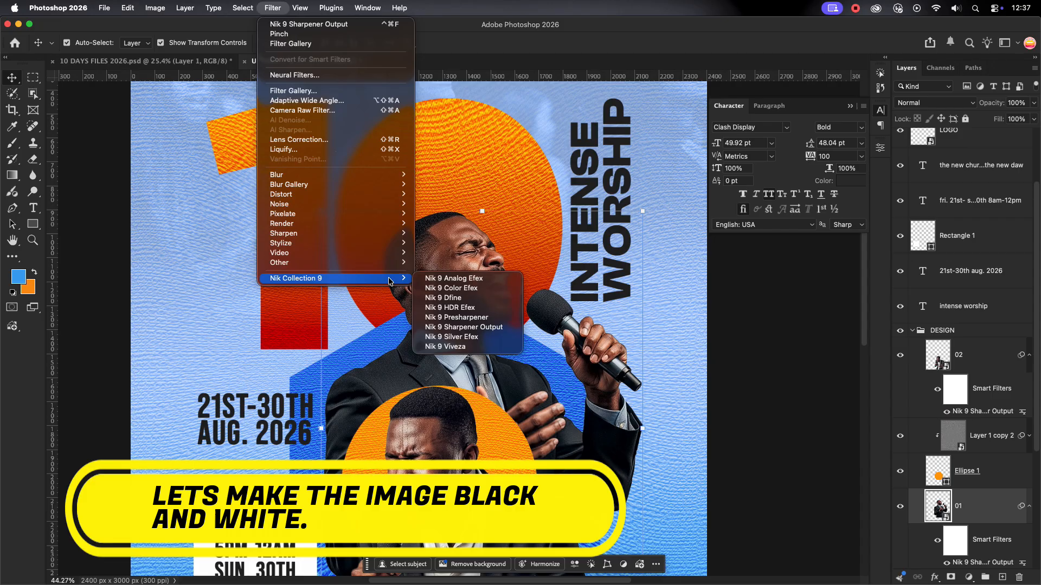
left_click(450, 337)
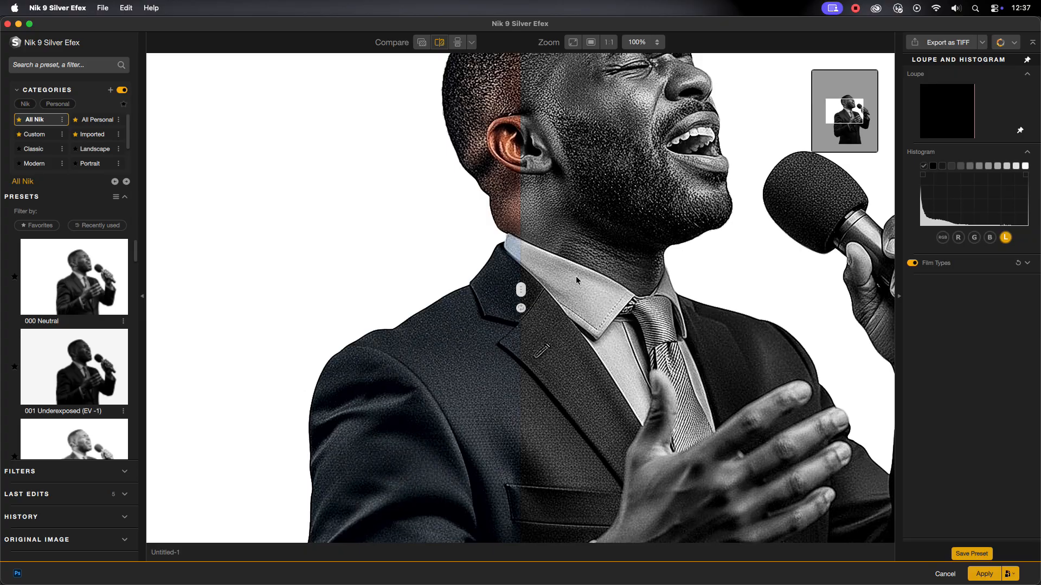
left_click_drag(843, 111, 848, 98)
left_click_drag(521, 293, 389, 323)
Try the black-and-white presets 002 Overexposed (EV +1) and 006 High Structure (smooth) on the rear singer.
scroll(80, 356, "down", 2)
left_click(79, 359)
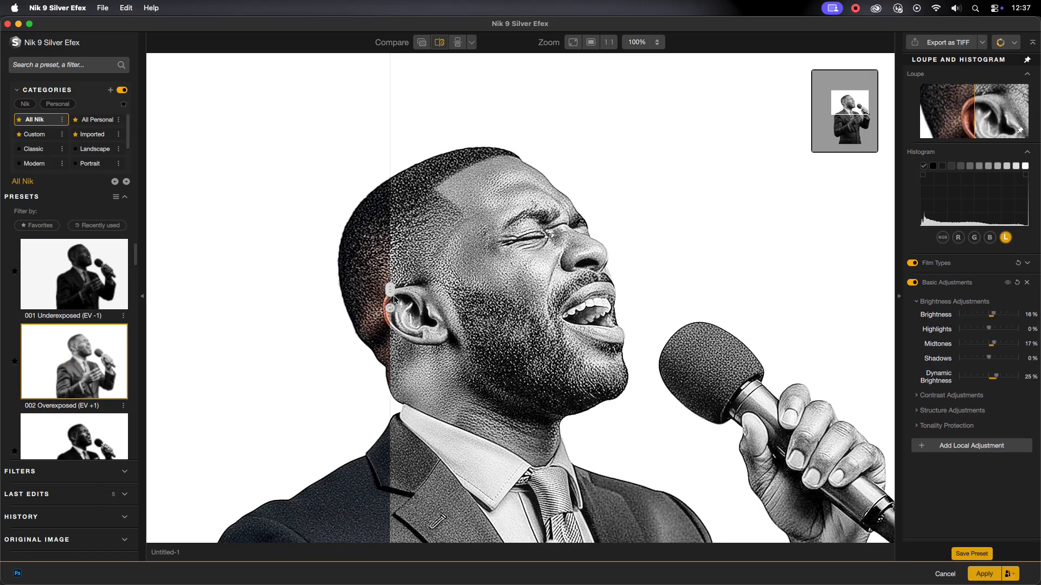
left_click_drag(393, 295, 249, 293)
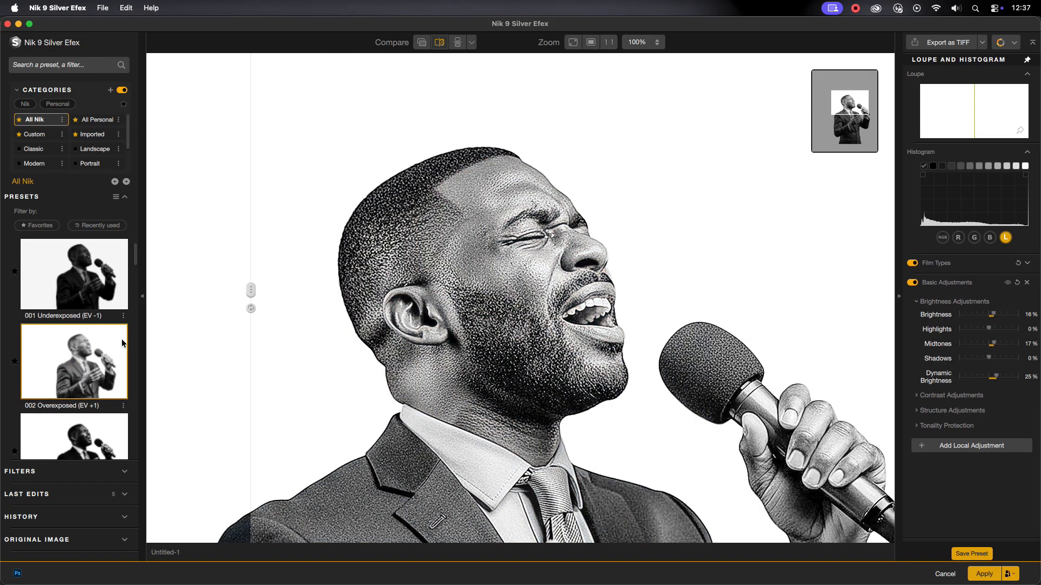
scroll(103, 351, "down", 2)
scroll(88, 357, "down", 6)
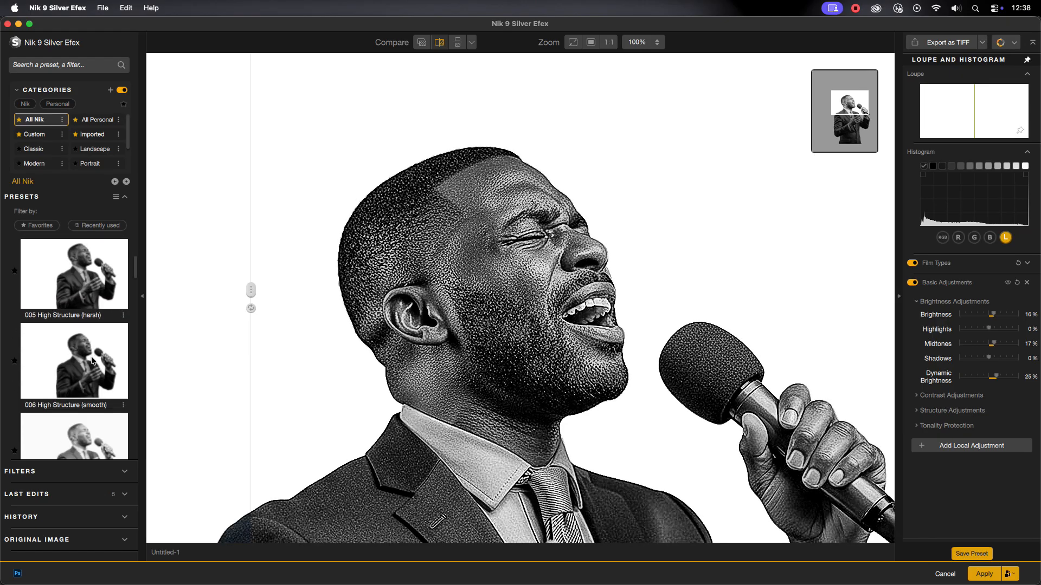
left_click(87, 362)
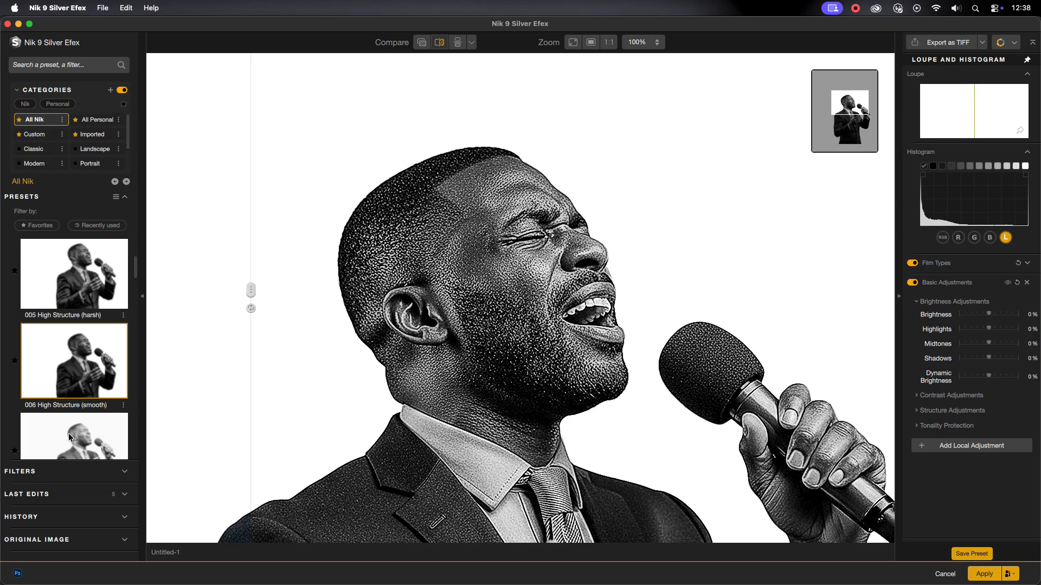
Apply the 015 Full Dynamic (harsh) black-and-white preset to the rear singer.
scroll(81, 376, "down", 3)
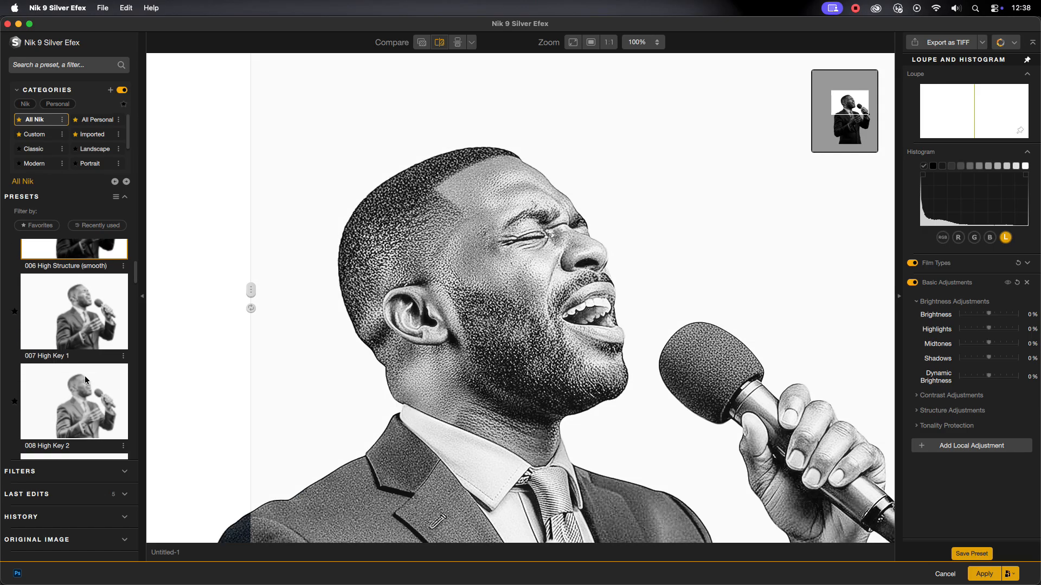
scroll(84, 380, "down", 10)
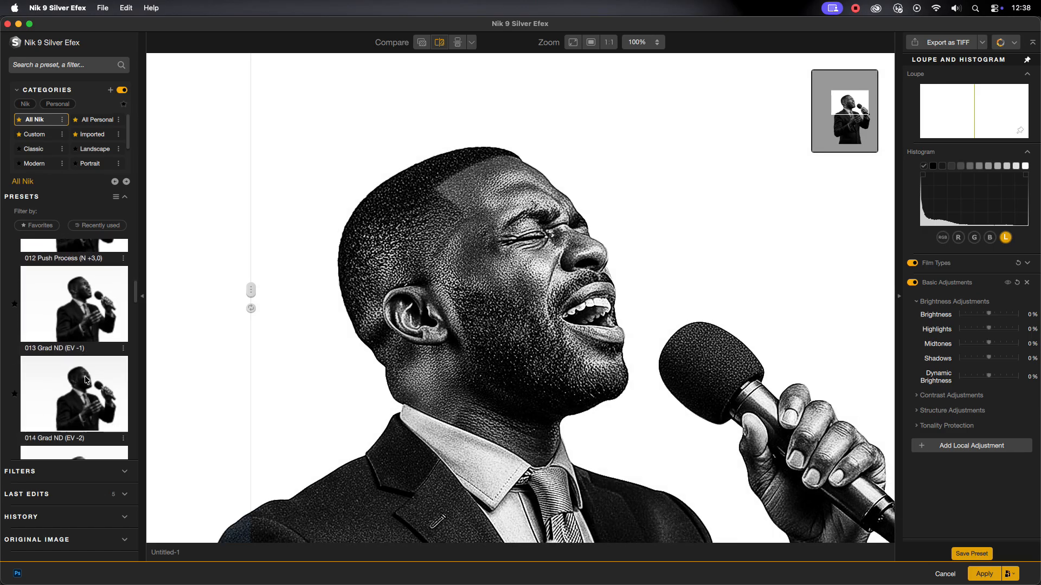
scroll(85, 380, "down", 2)
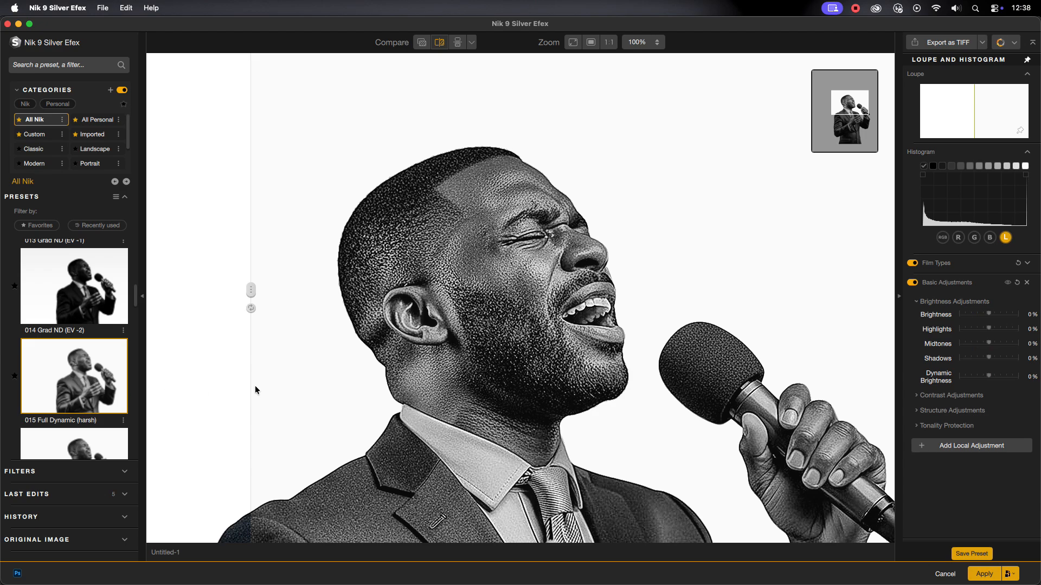
left_click(984, 574)
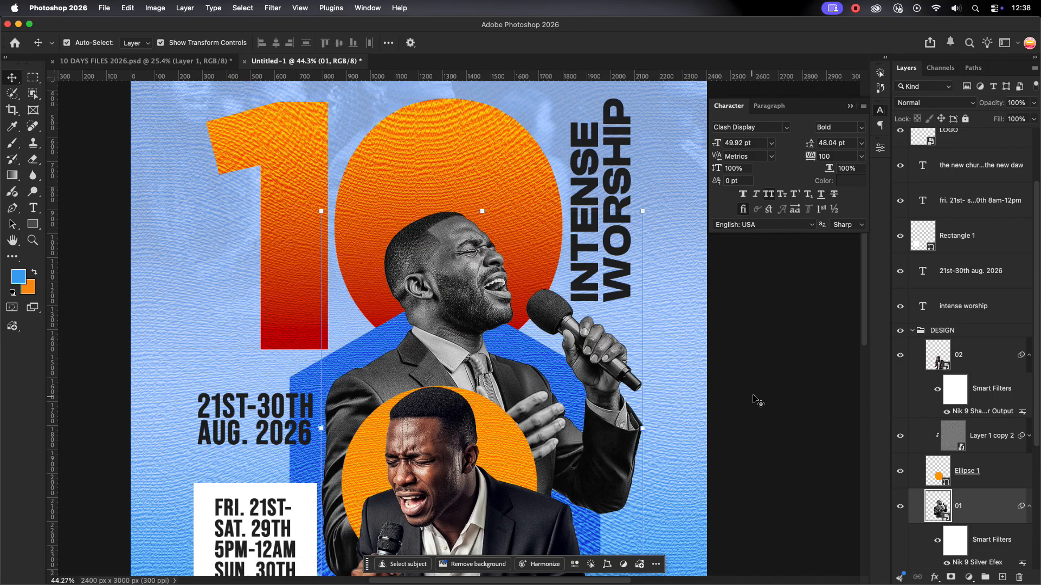
left_click(755, 397)
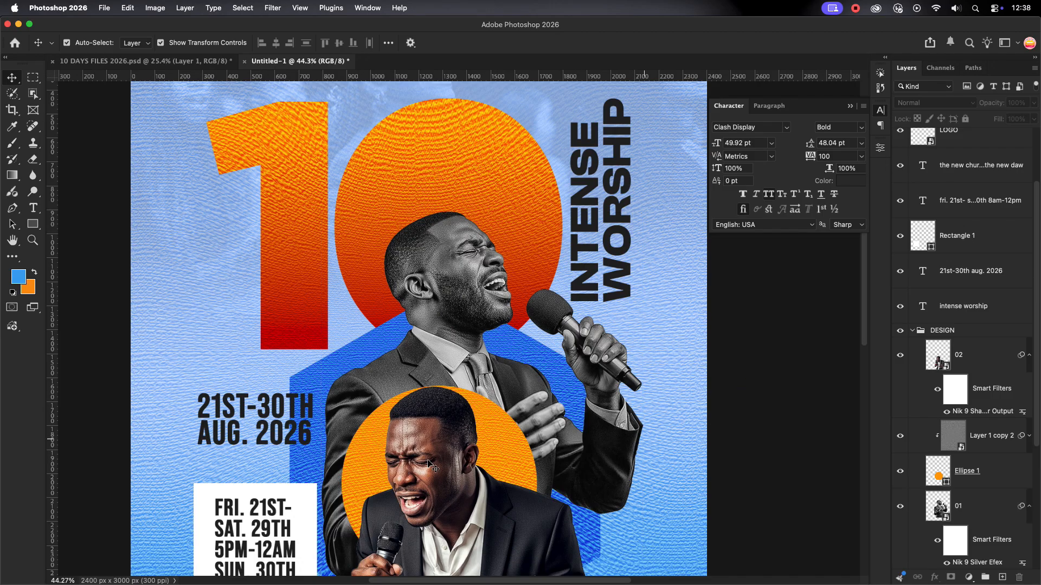
scroll(449, 355, "down", 2)
scroll(976, 347, "down", 3)
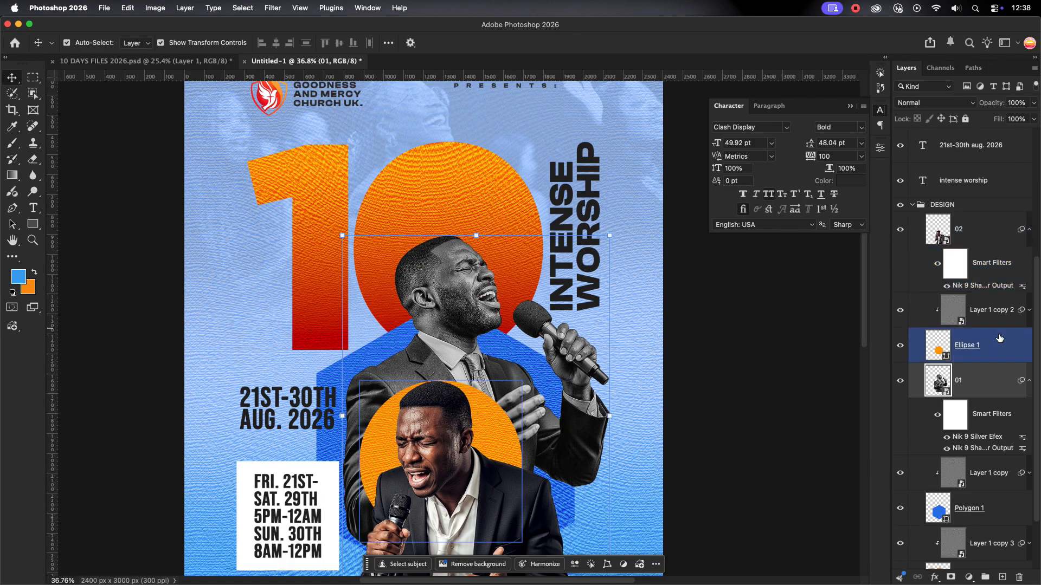
Open the front singer's layer 02 in the Nik 9 Silver Efex filter.
left_click(986, 382)
left_click(422, 417)
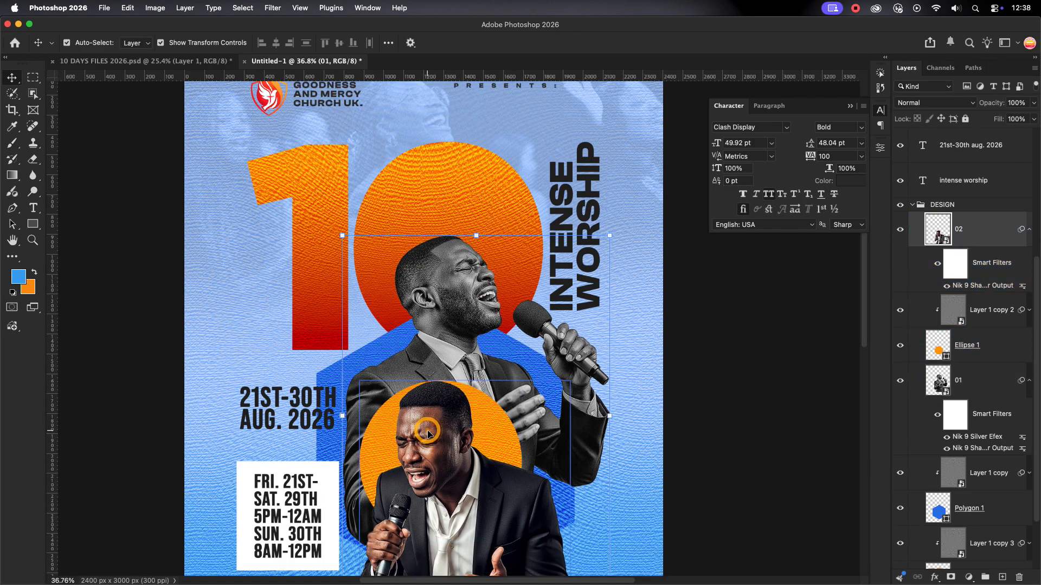
left_click(273, 7)
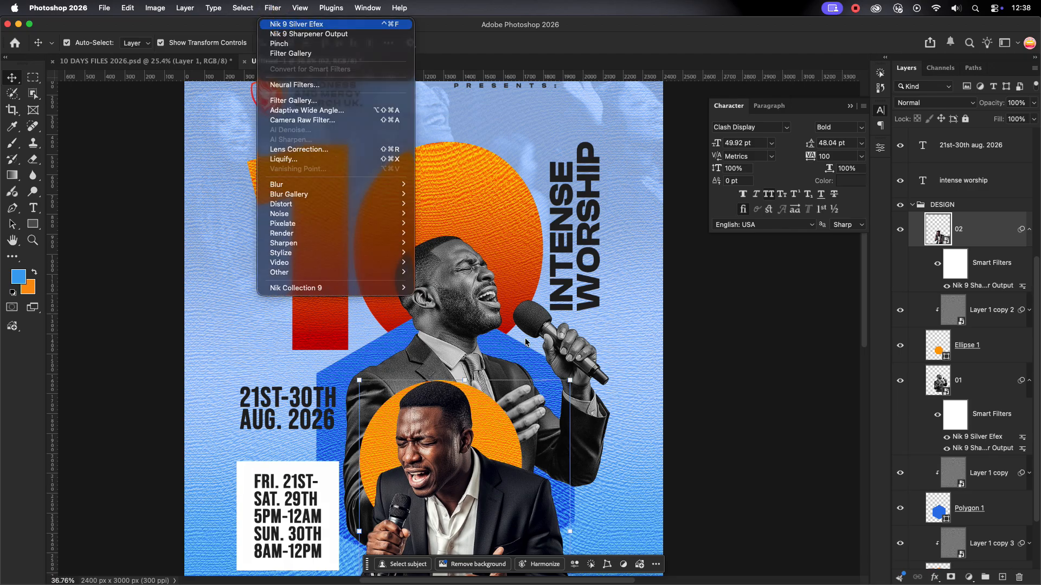
left_click(281, 24)
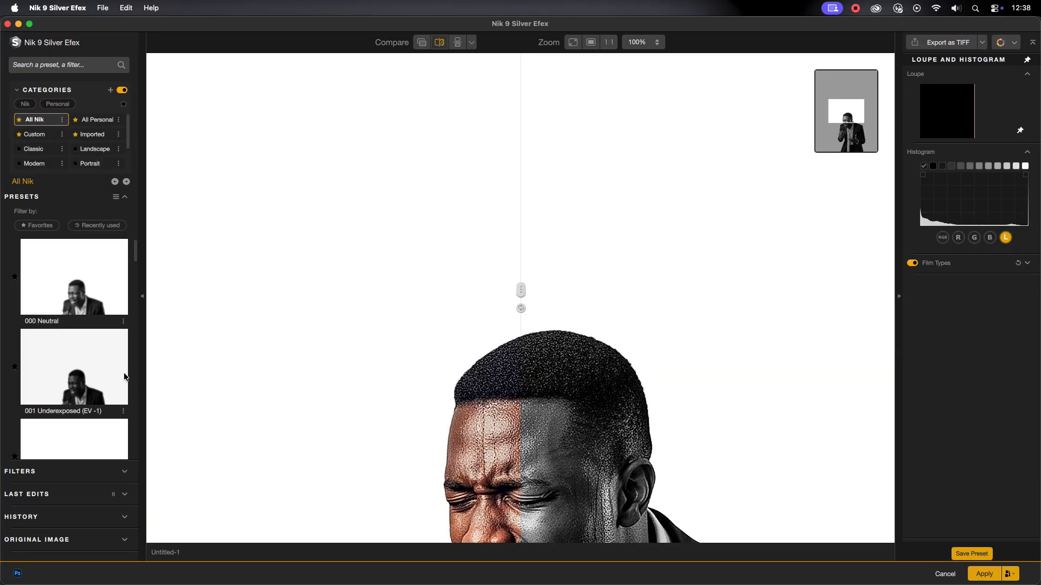
Apply the 015 Full Dynamic (harsh) black-and-white preset to the front singer, checking his face in the comparison preview.
scroll(124, 377, "down", 10)
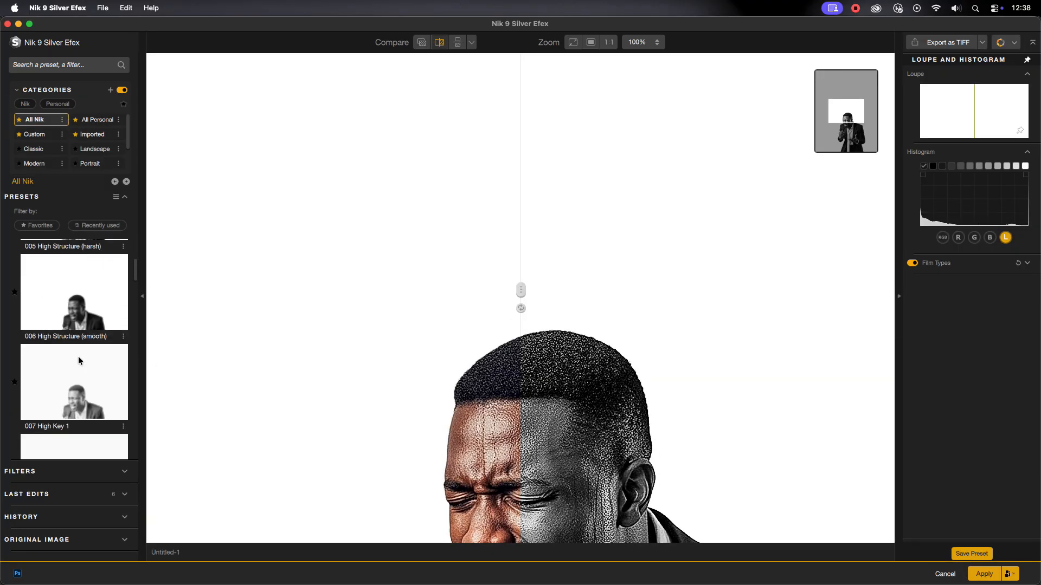
scroll(78, 360, "down", 14)
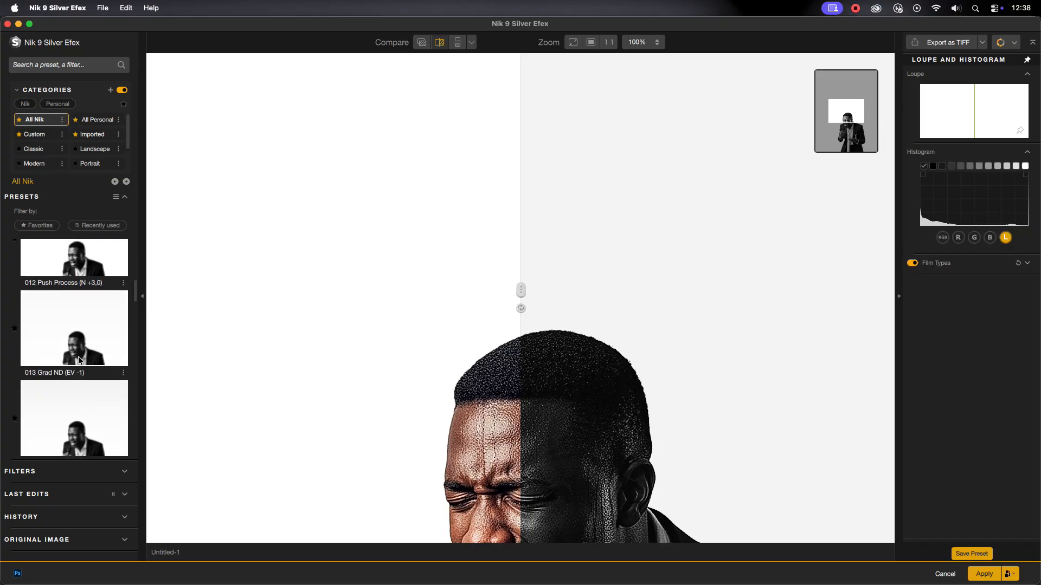
scroll(79, 360, "down", 5)
left_click(67, 320)
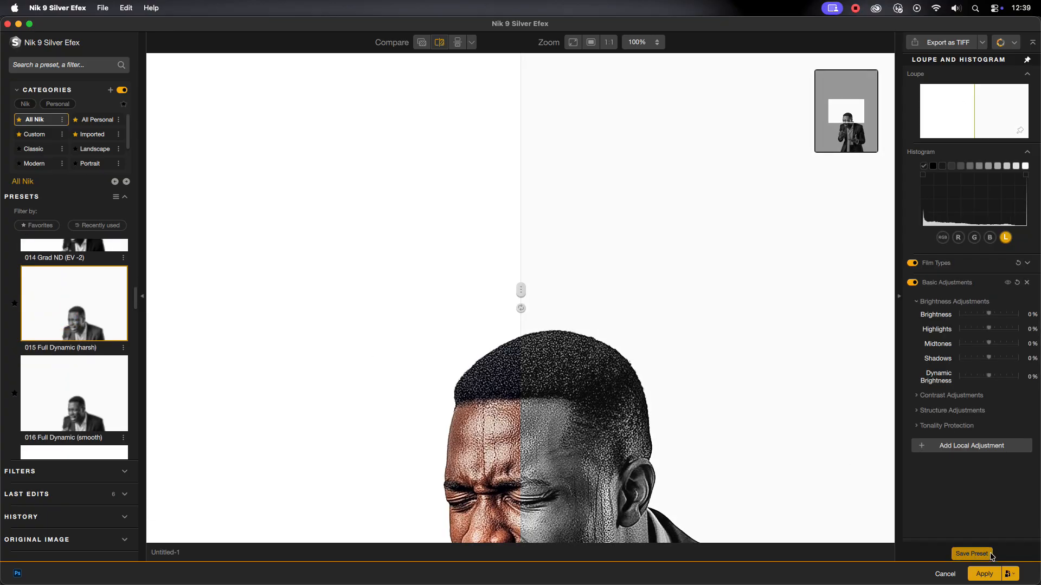
left_click_drag(521, 291, 422, 291)
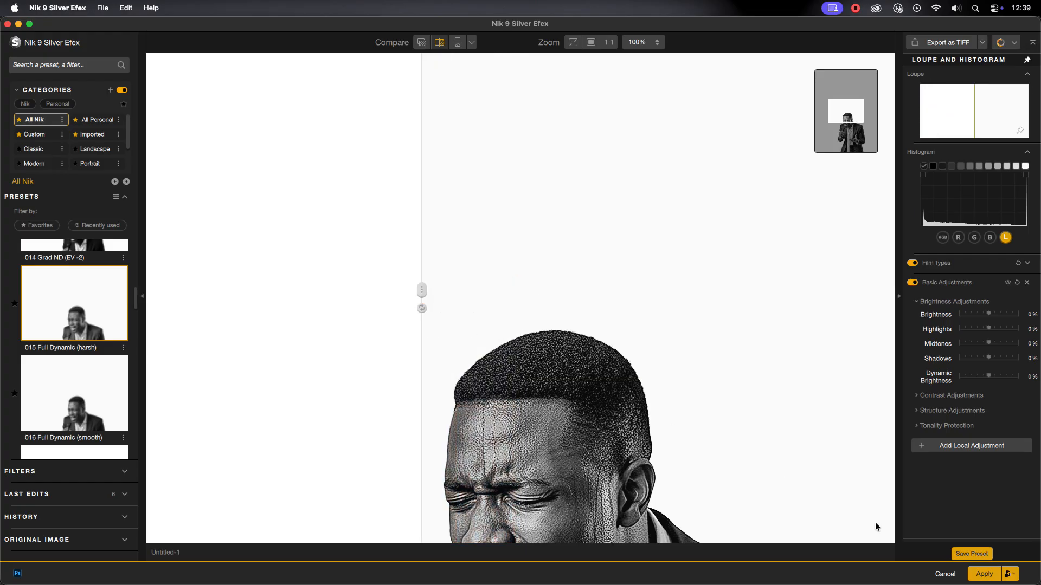
left_click(981, 576)
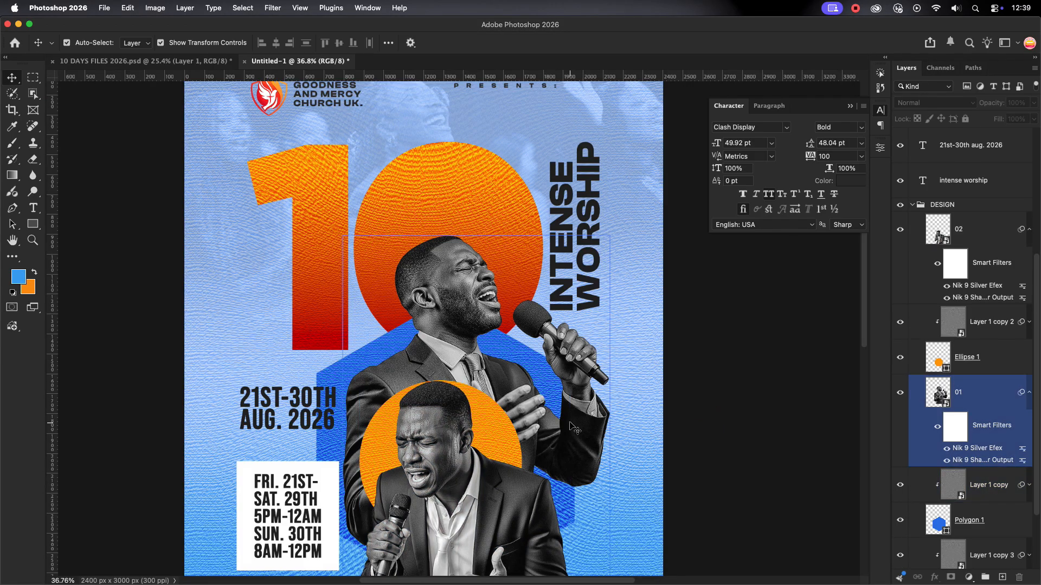
scroll(475, 309, "down", 5)
left_click_drag(475, 309, 458, 278)
left_click(492, 297)
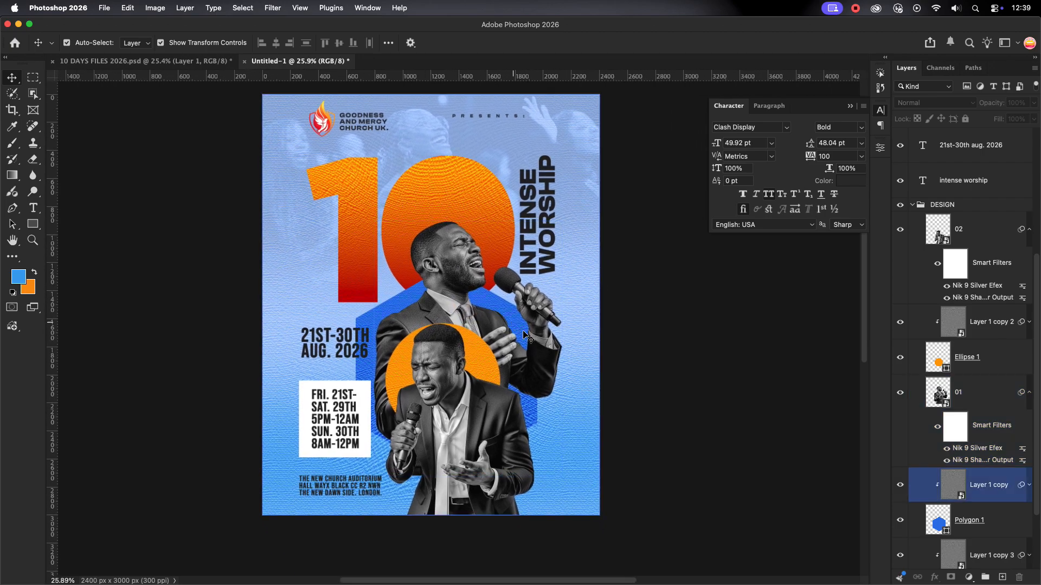
left_click(542, 320)
left_click(628, 353)
Add a Levels adjustment clipped to the front singer's layer 02, with input levels 26, 1.17 and 241.
left_click(1002, 245)
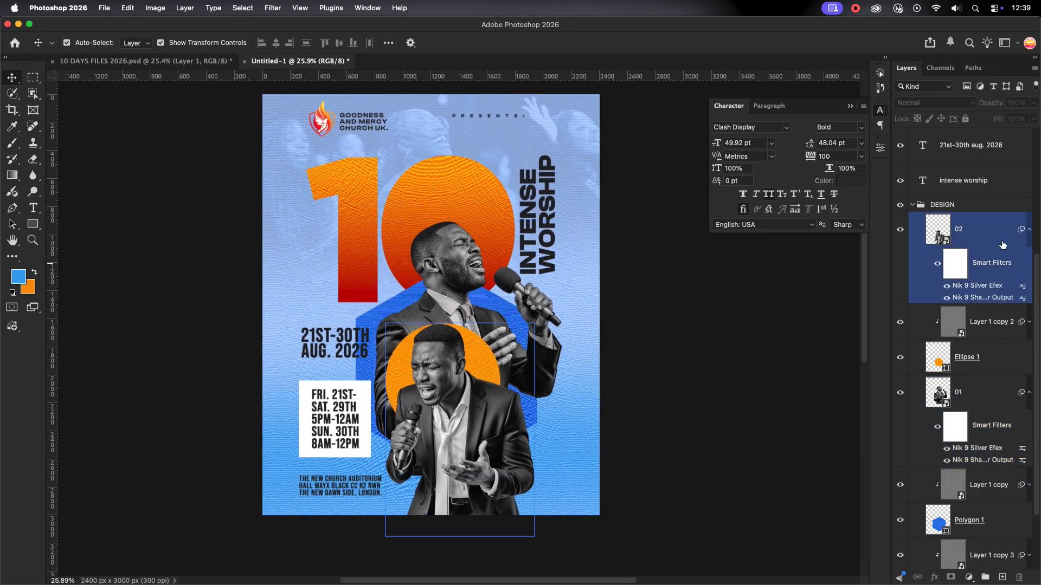
left_click(1028, 228)
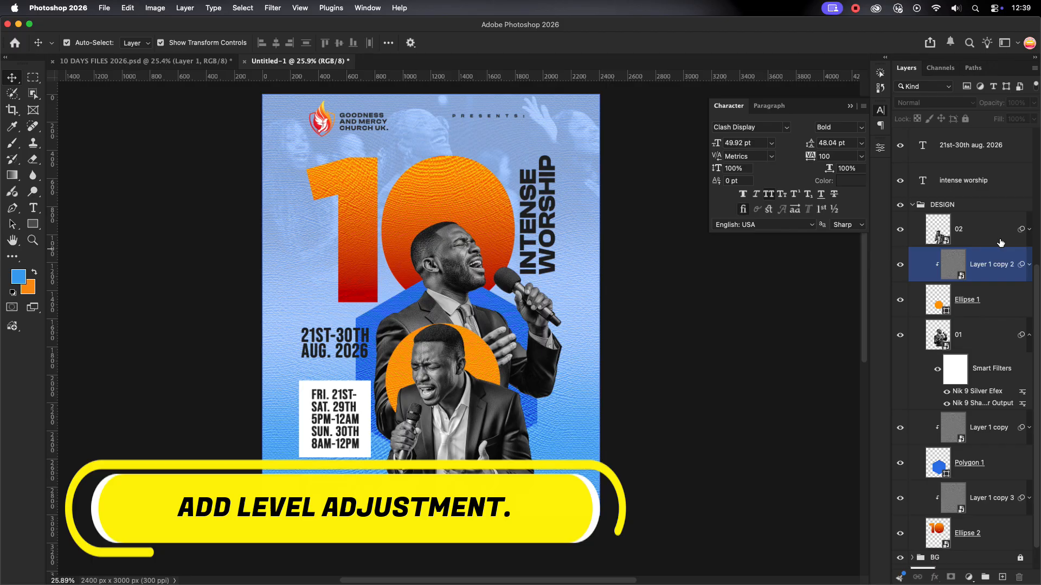
left_click(969, 578)
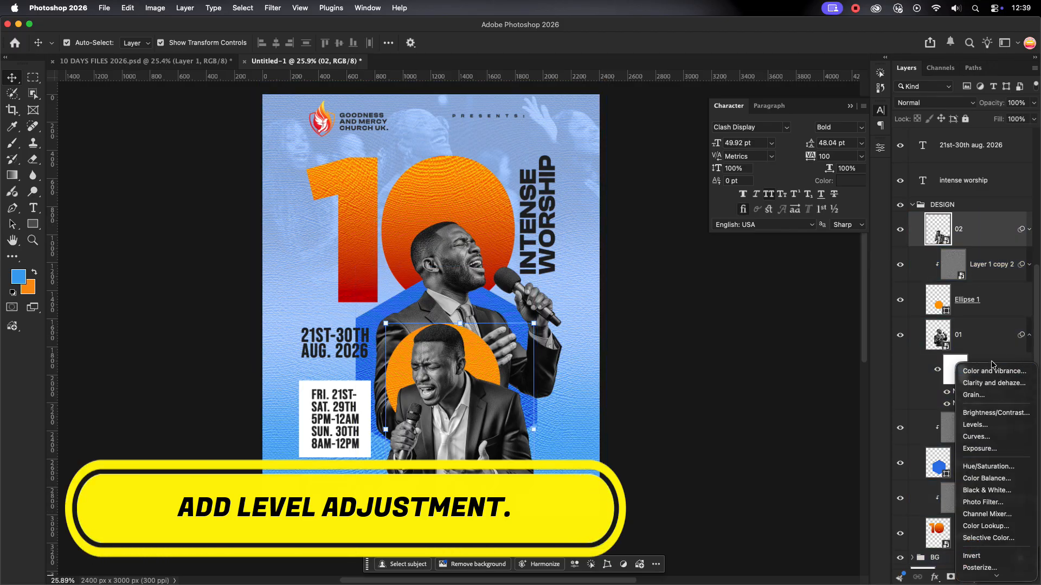
left_click(986, 430)
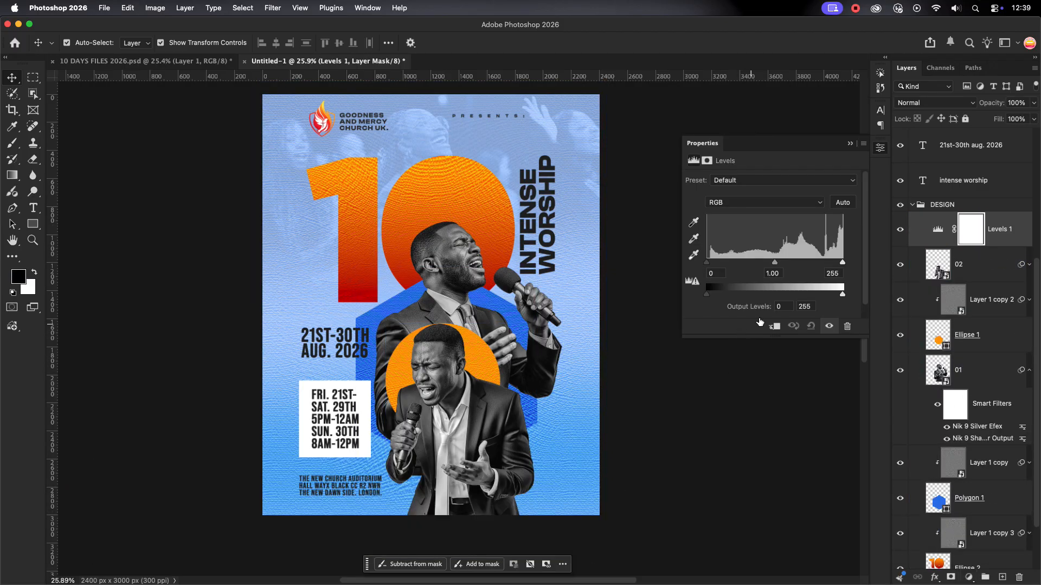
left_click(774, 327)
left_click_drag(707, 264, 721, 266)
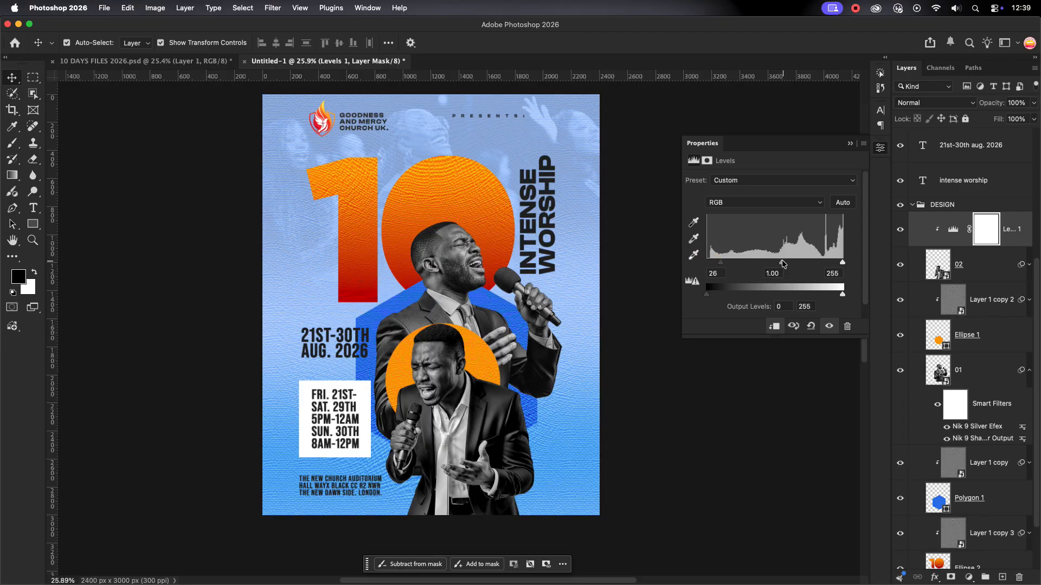
left_click_drag(782, 264, 776, 264)
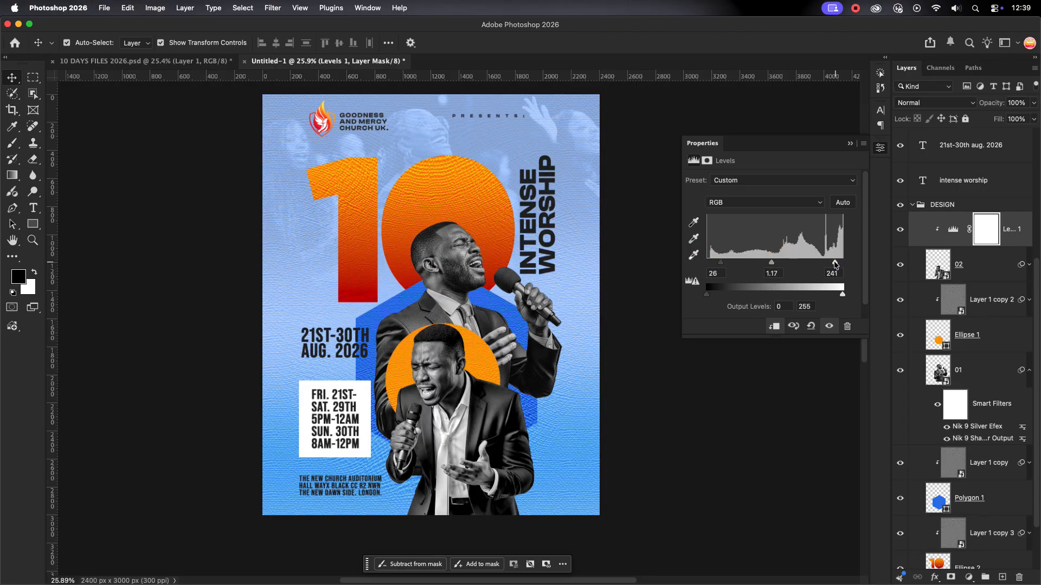
left_click(850, 143)
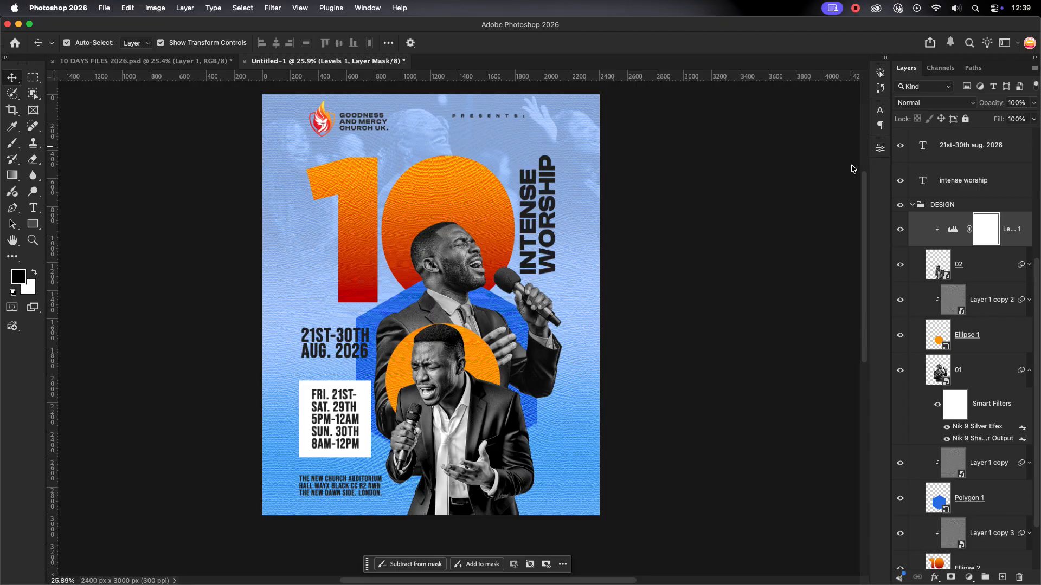
Collapse the smart filter lists of layers 02 and 01 and select the rear singer's layer 01.
left_click(992, 370)
left_click(995, 270)
left_click(1025, 265)
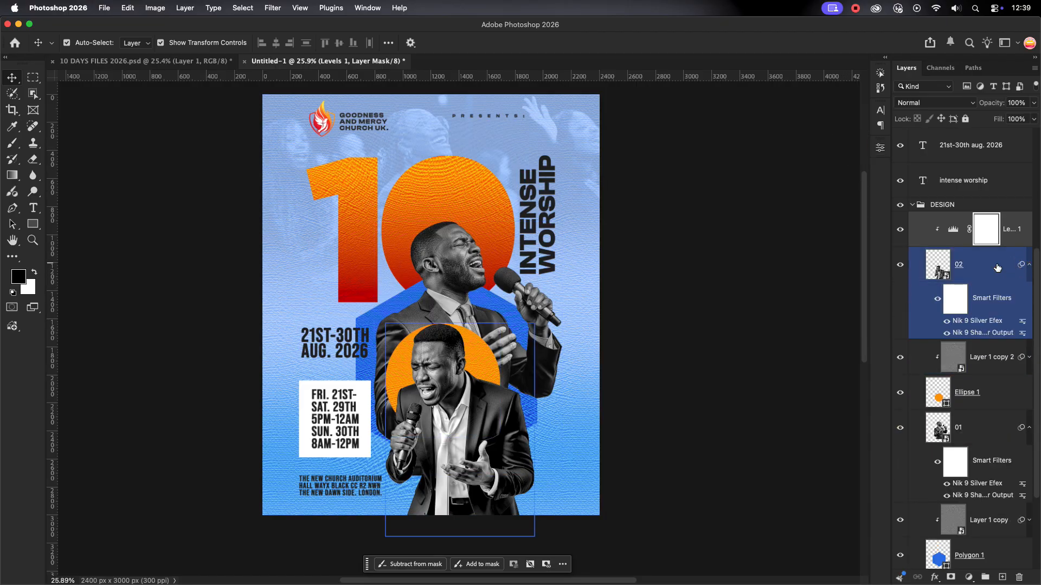
left_click(1026, 265)
left_click(1010, 374)
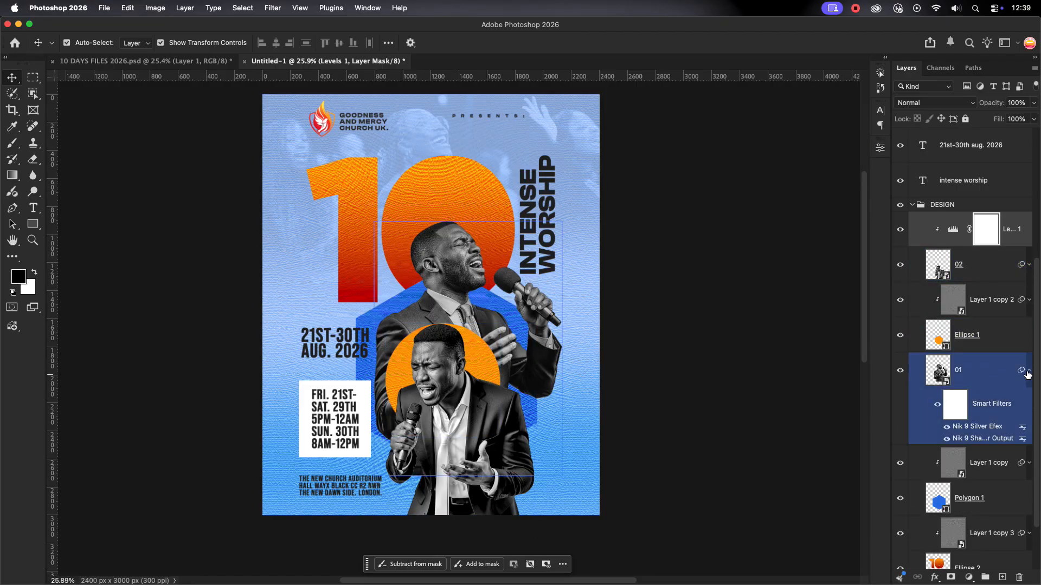
left_click(1027, 374)
left_click(981, 371)
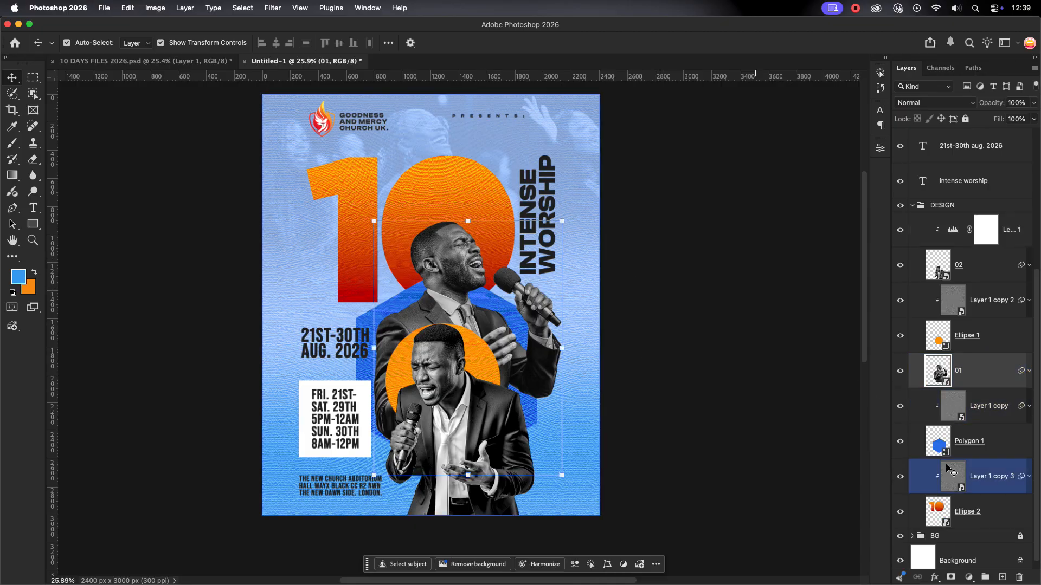
Add a Levels adjustment clipped to the rear singer's layer 01, with input levels 27, 1.21 and 240.
left_click(968, 577)
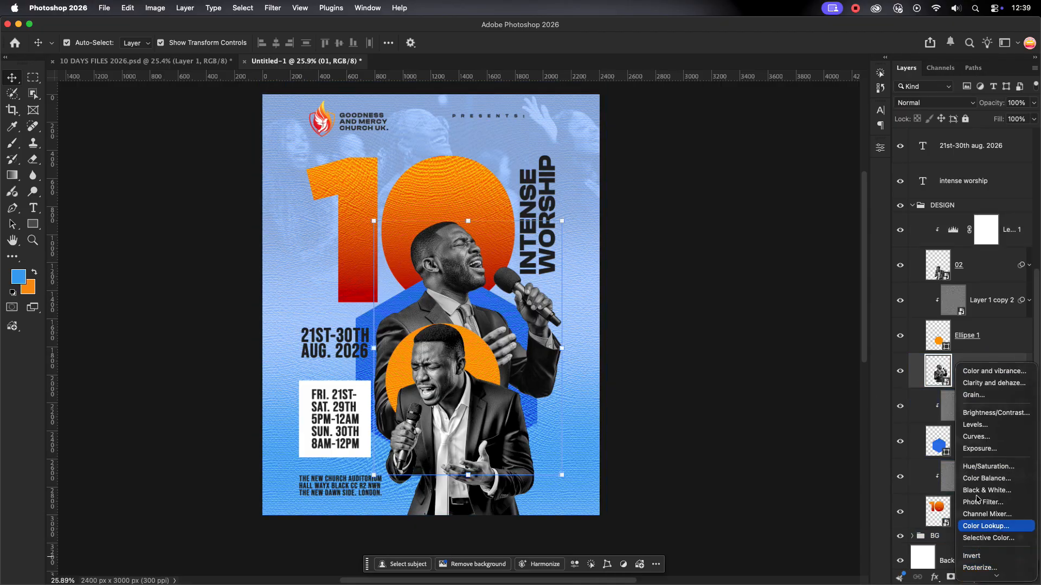
left_click(975, 425)
left_click(774, 326)
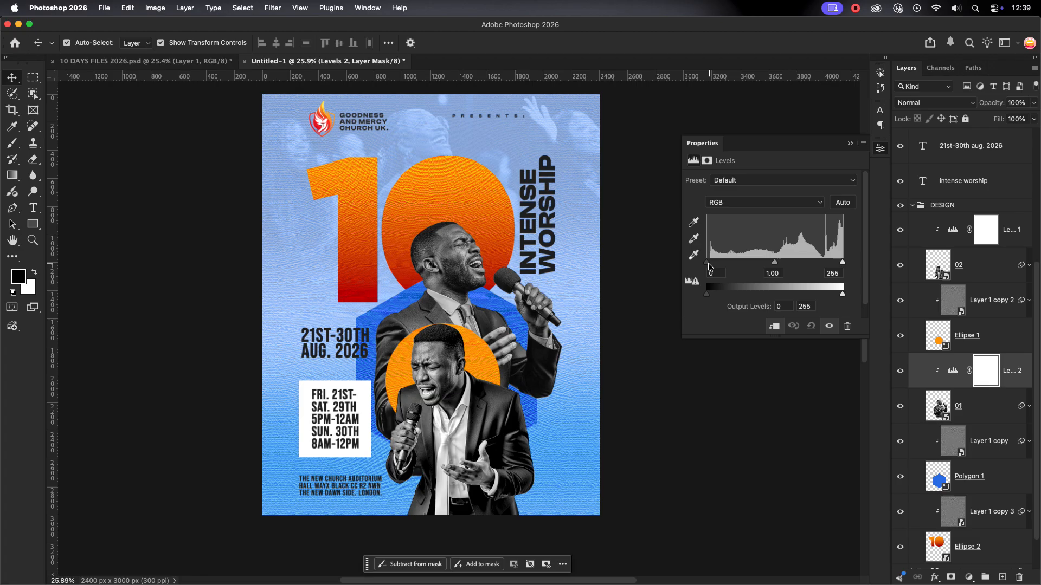
left_click_drag(709, 267, 775, 264)
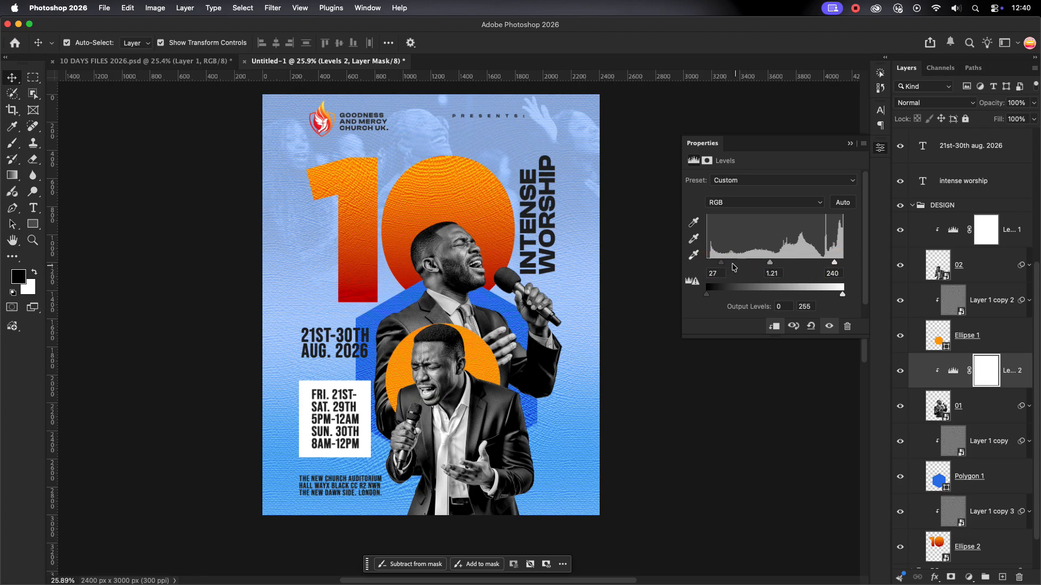
left_click(851, 144)
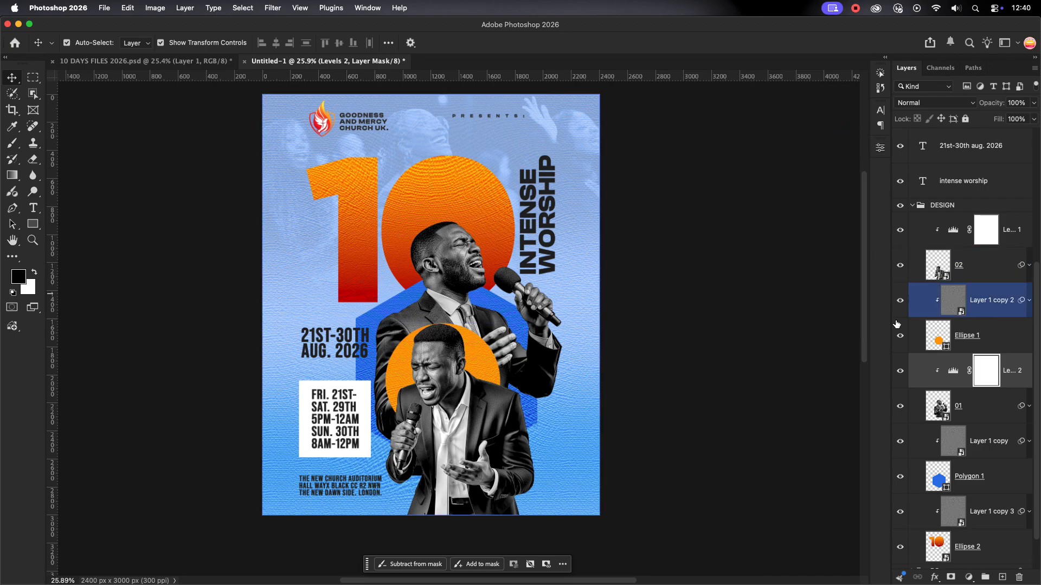
Collapse the DESIGN group and gather all layers above it, from intense worship to presents:, into a group named TEXT.
left_click(913, 206)
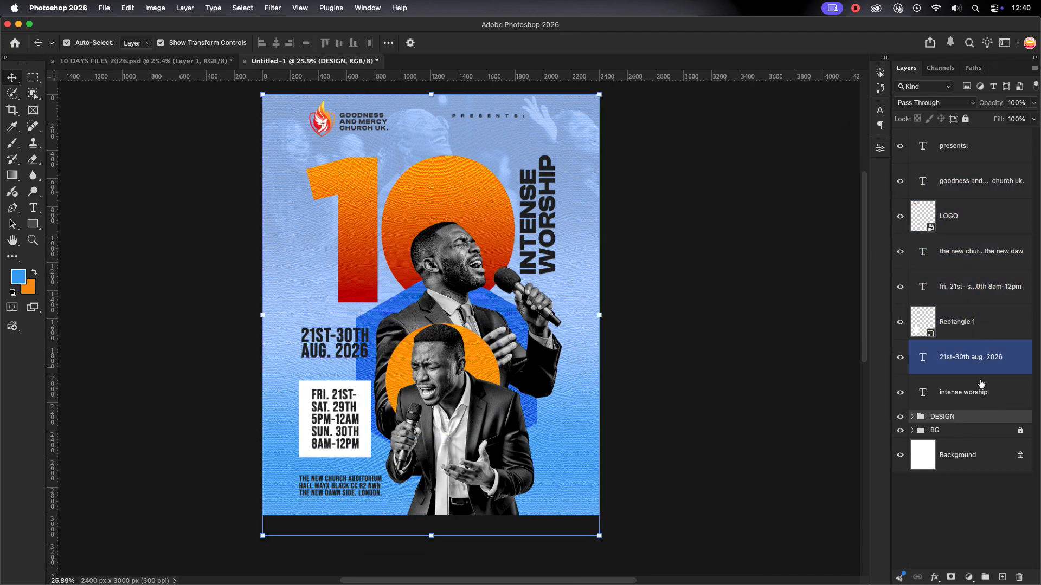
left_click(981, 399)
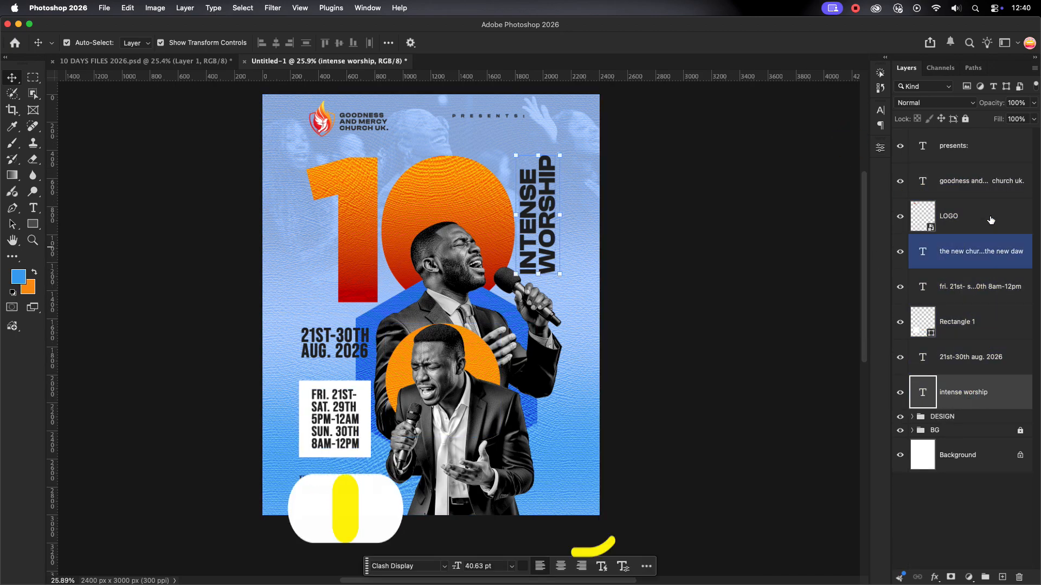
left_click(970, 147, "shift")
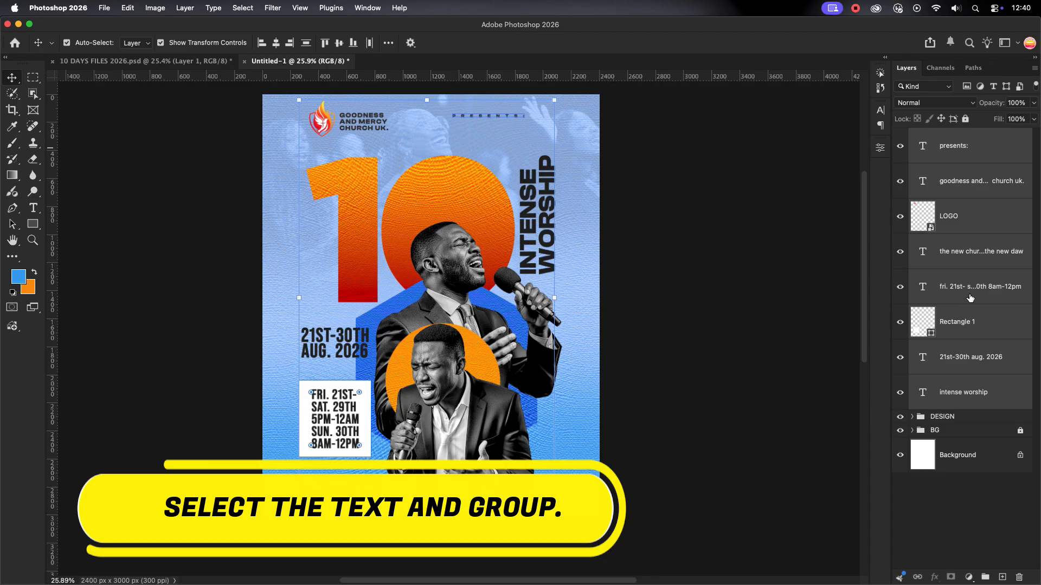
left_click(985, 578)
double_click(938, 135)
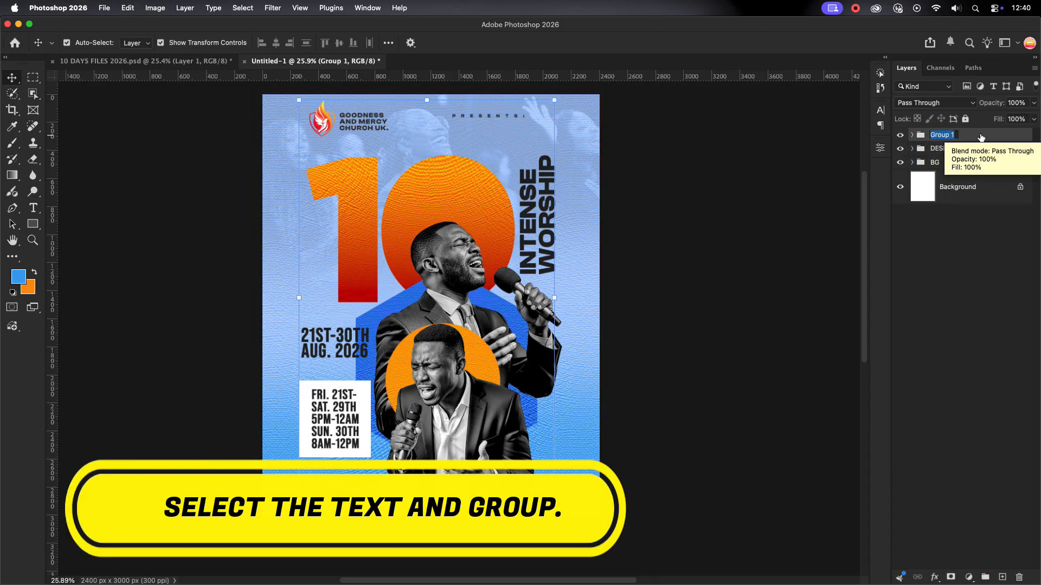
type("TEXT")
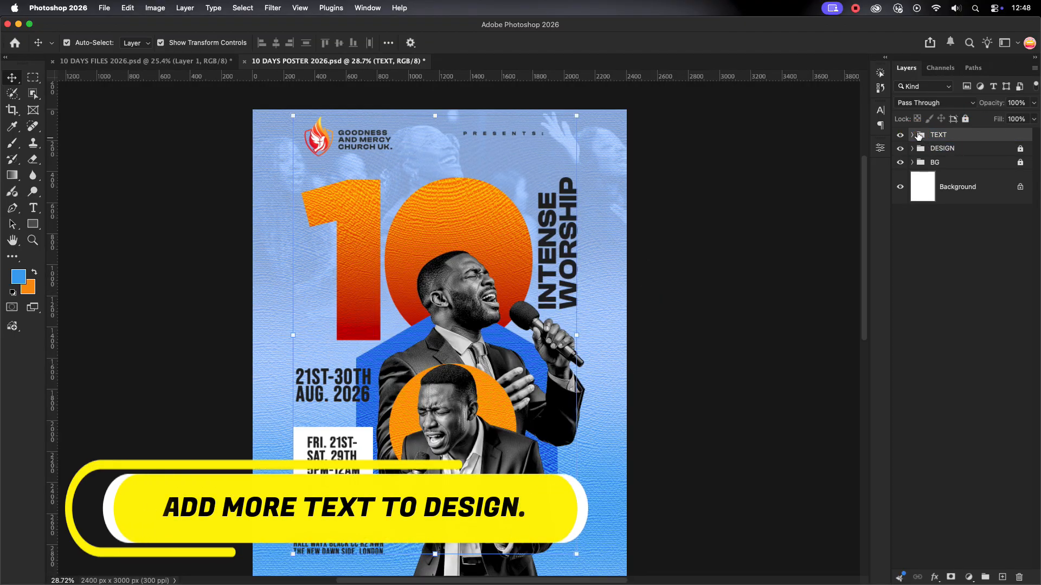
Add a new text layer reading "days" above the presents: layer in the TEXT group, placed just above the 10 headline.
left_click(916, 135)
left_click(930, 163)
left_click(34, 210)
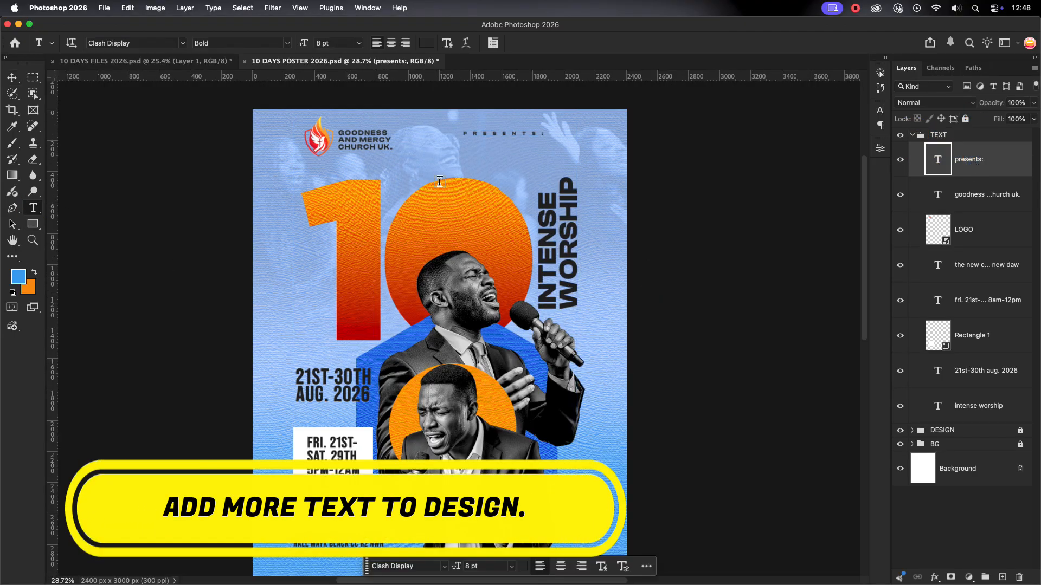
left_click(410, 156)
key("BackSpace")
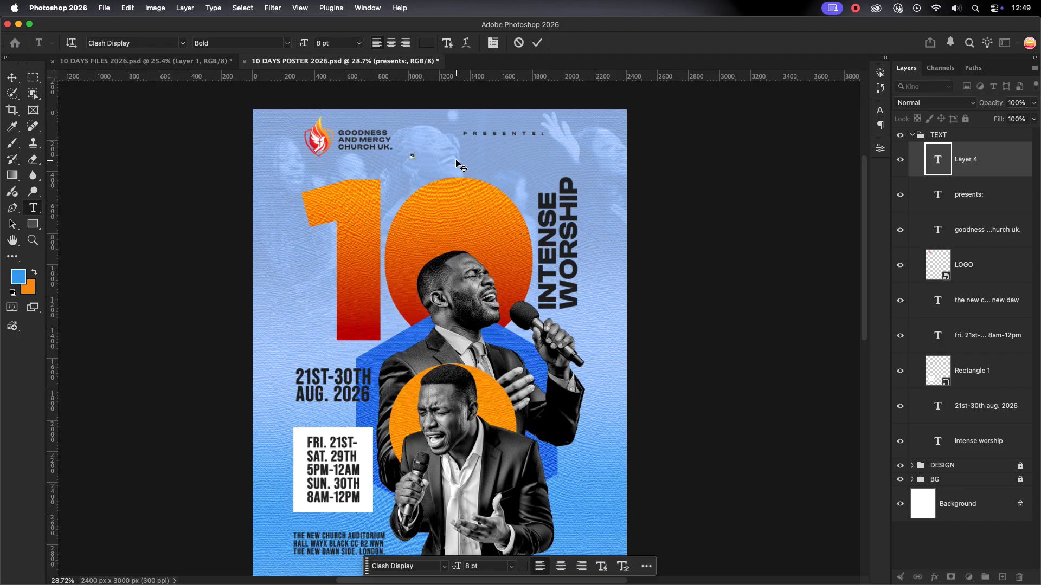
left_click(537, 43)
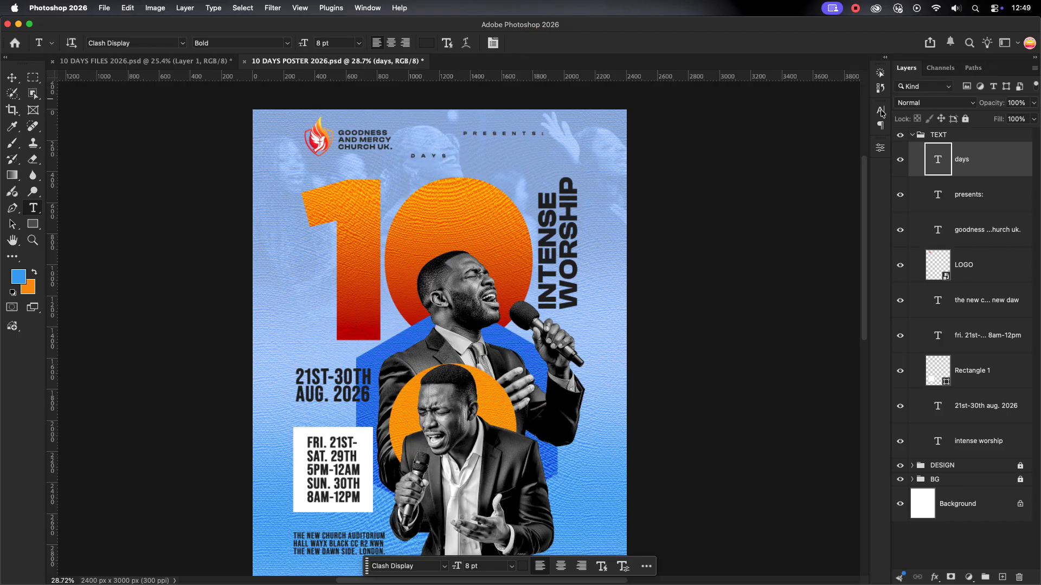
Set the DAYS text's tracking to 0, enlarge it to about 36 pt and place it in the upper part of the orange zero.
left_click(880, 110)
left_click(861, 157)
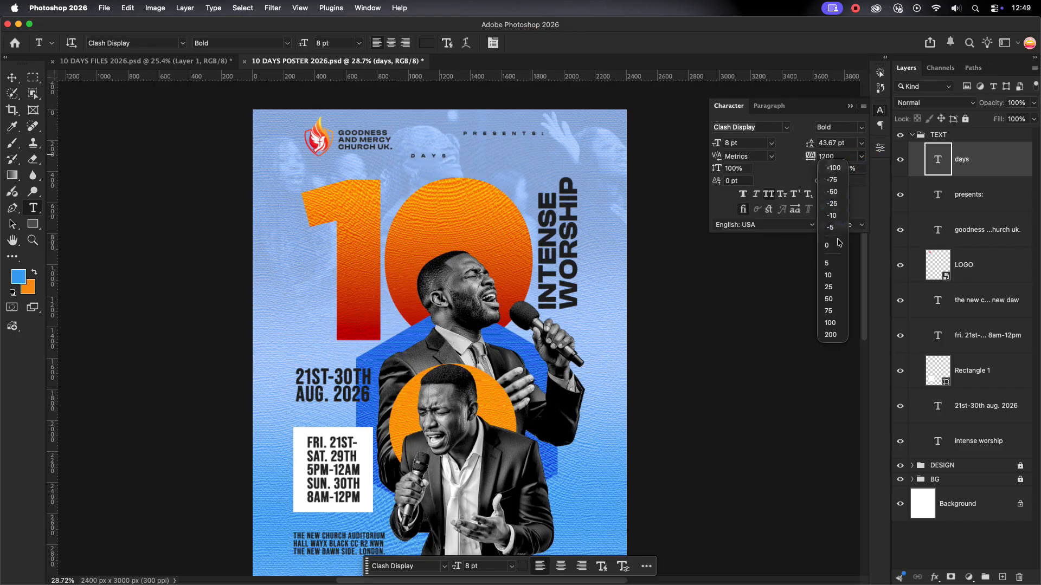
left_click(837, 244)
left_click(10, 80)
left_click_drag(427, 159, 467, 220)
key("Return")
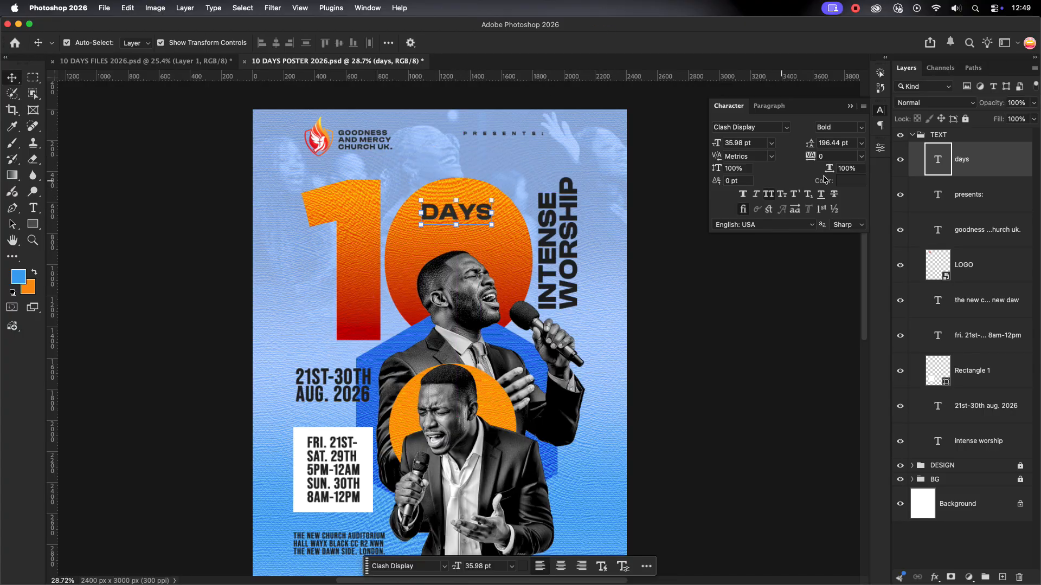
Colour the DAYS text white and tighten its tracking to -50.
left_click(851, 181)
left_click(757, 227)
left_click(1004, 221)
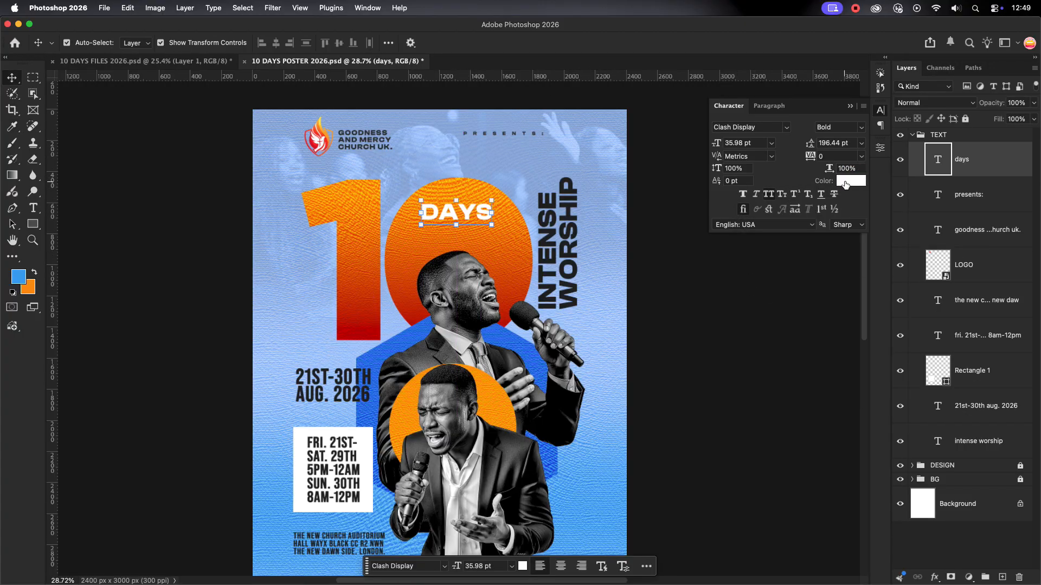
left_click(862, 156)
left_click(835, 242)
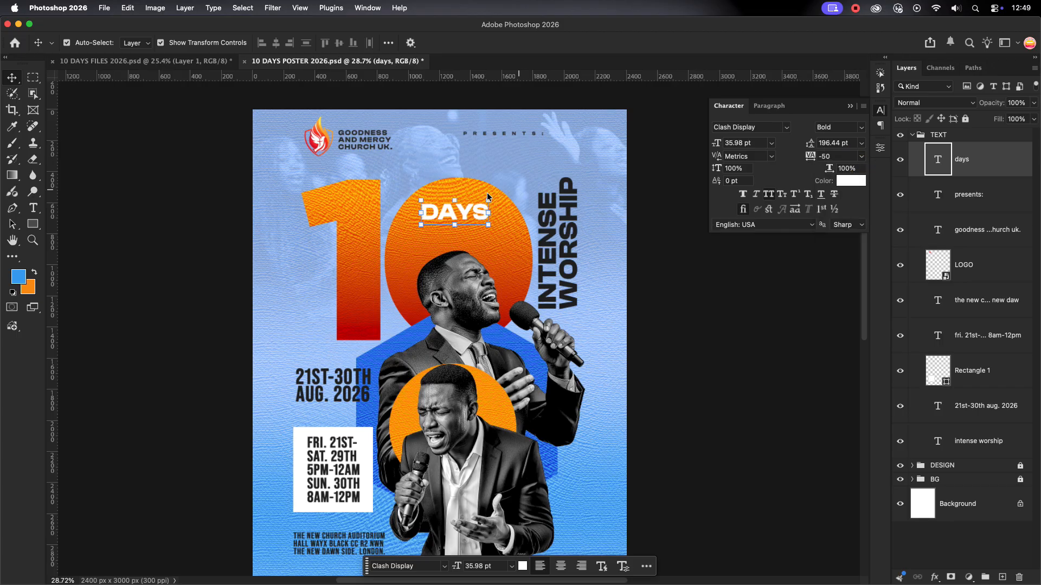
Tighten the kerning between the A and Y of the DAYS text to about -140.
double_click(463, 219)
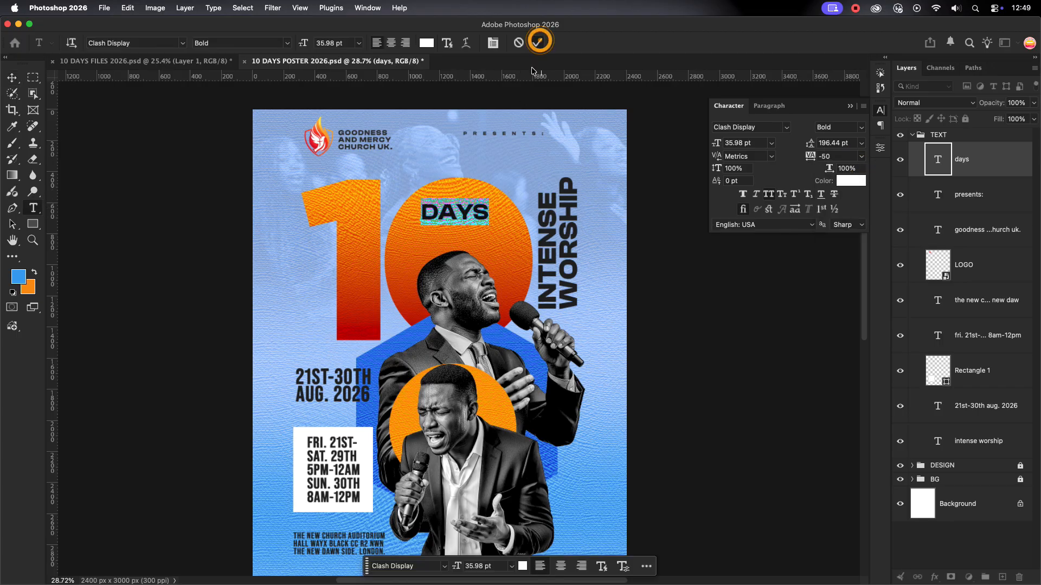
left_click(537, 42)
scroll(467, 211, "up", 5)
double_click(463, 215)
left_click(460, 215)
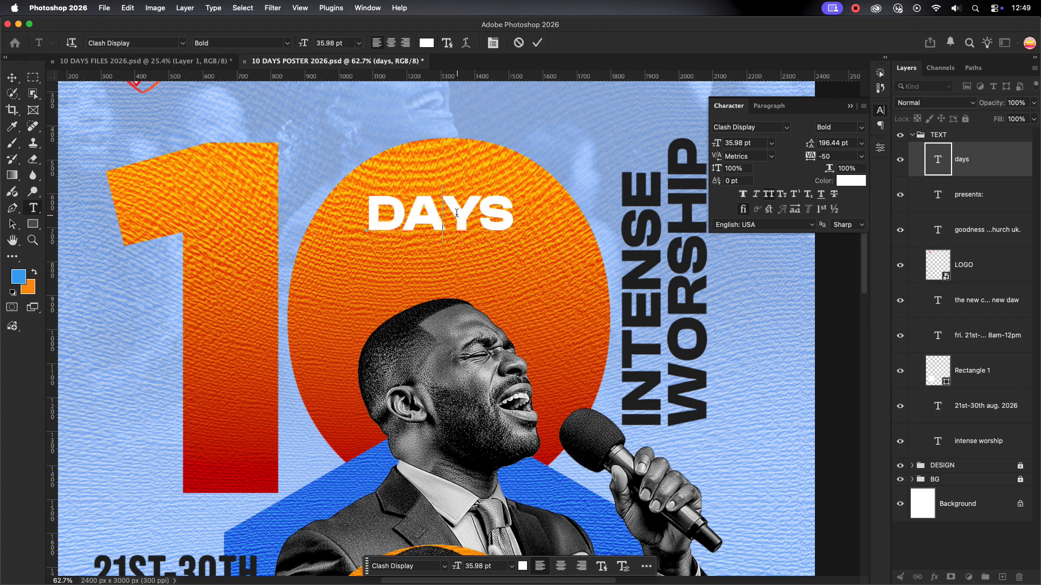
key("alt+Left")
key("alt+Left")
key("alt+Left")
key("alt+Left")
key("alt+Left")
key("alt+Left")
key("alt+Left")
key("alt+Left")
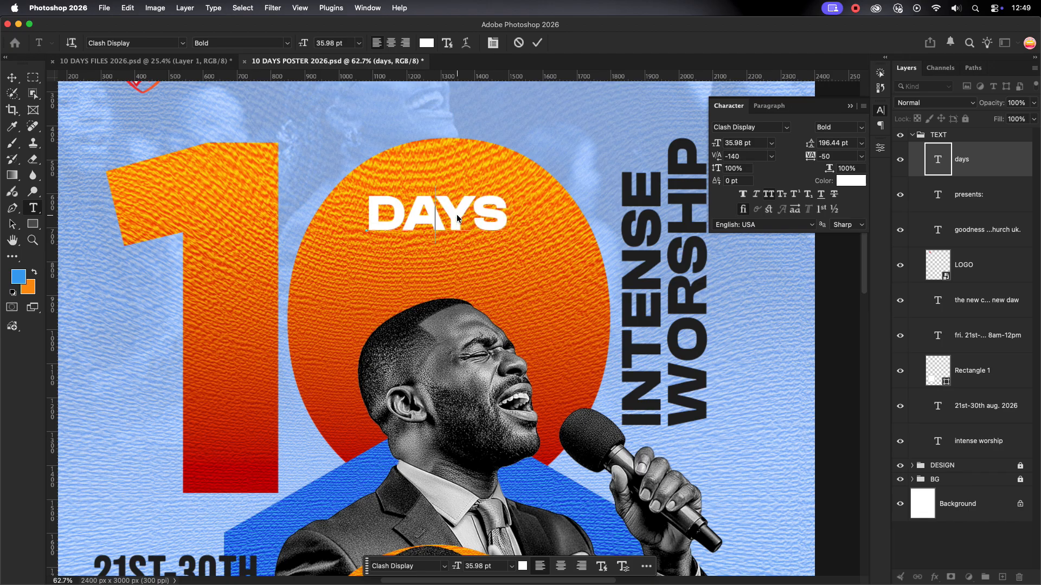
left_click(537, 43)
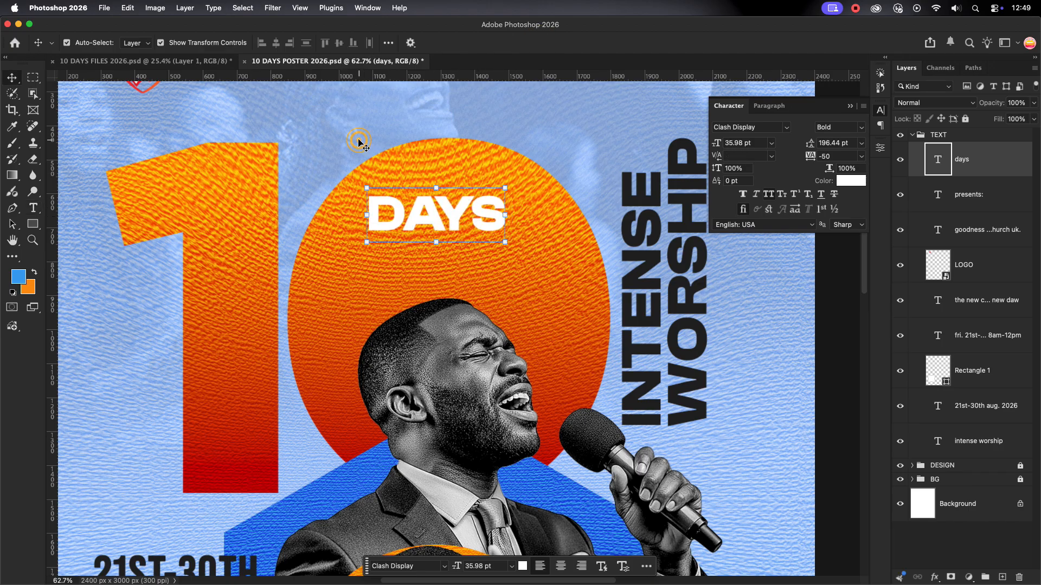
left_click(359, 139)
Enlarge the DAYS text to about 42 pt and recentre it in the upper part of the orange zero.
left_click(451, 220)
left_click_drag(450, 220, 455, 233)
left_click_drag(512, 254, 536, 264)
left_click(601, 42)
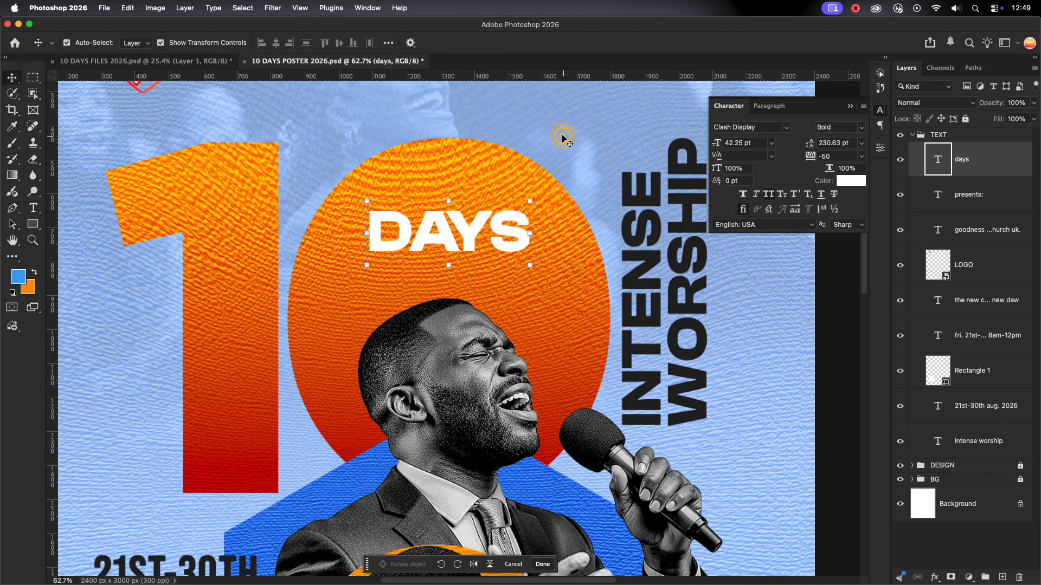
left_click(559, 137)
scroll(556, 142, "down", 3)
scroll(555, 142, "down", 3)
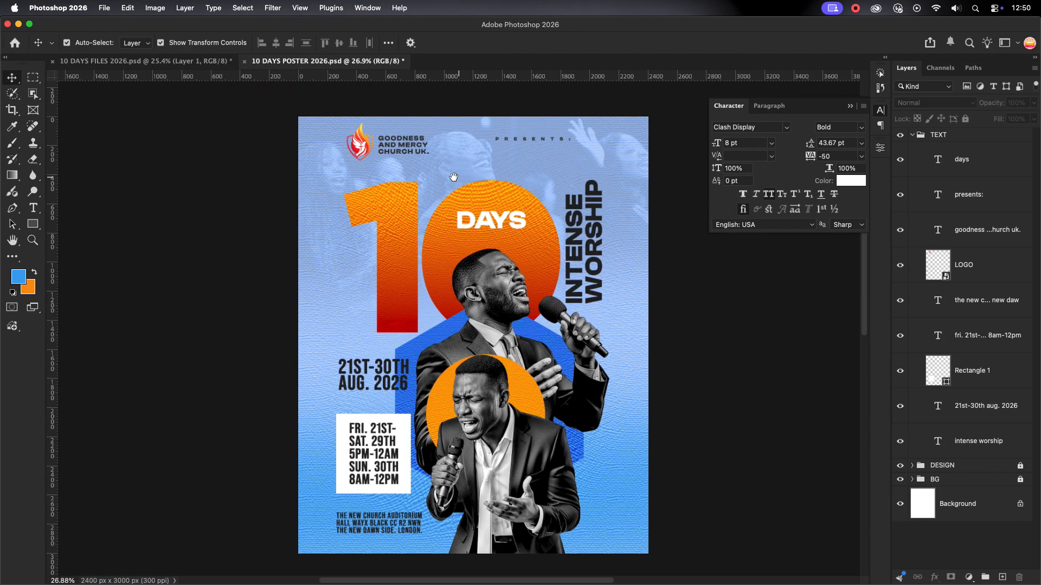
left_click(473, 222)
left_click_drag(474, 222, 473, 218)
scroll(646, 333, "down", 1)
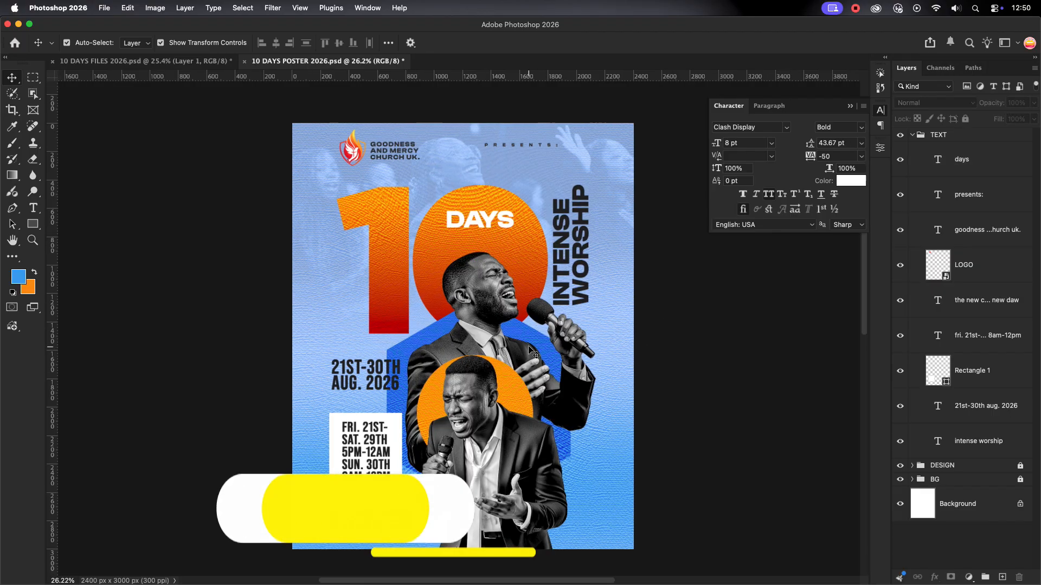
Collapse the TEXT group and add a Grain adjustment layer above it with amount 20, size 37 and roughness 50.
left_click(916, 136)
left_click(914, 136)
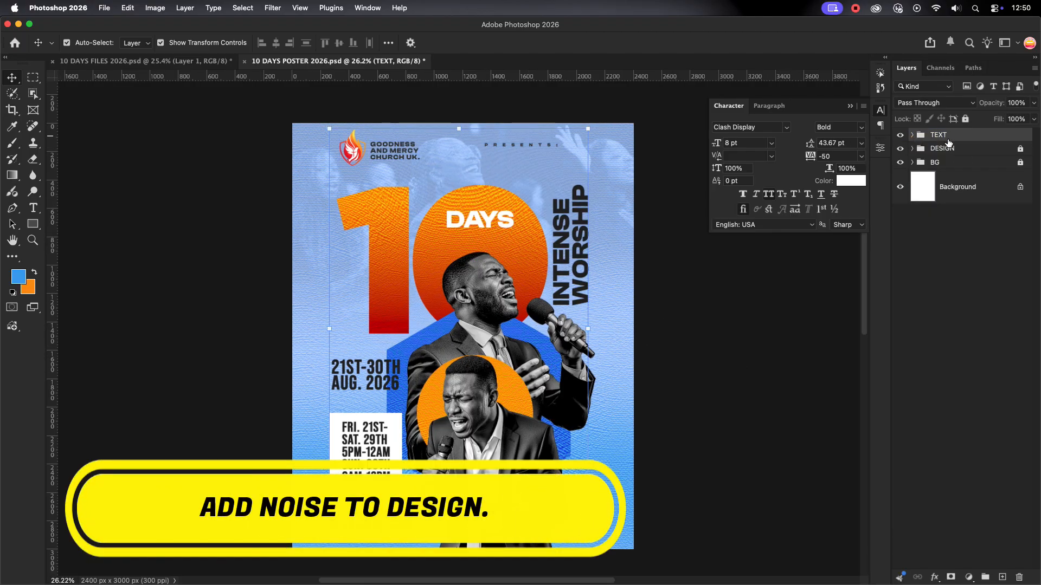
left_click(973, 575)
left_click(922, 383)
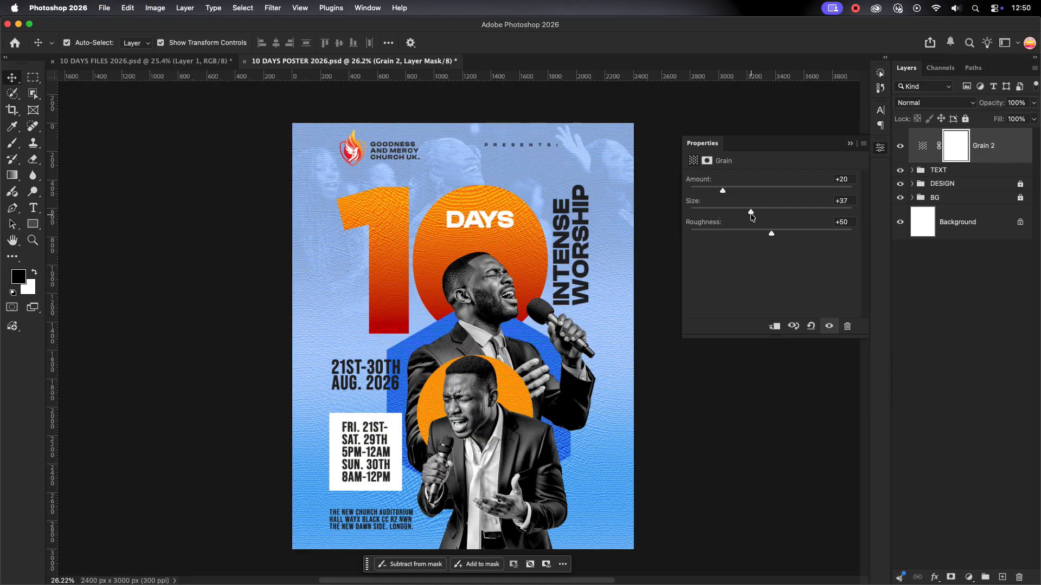
left_click(849, 146)
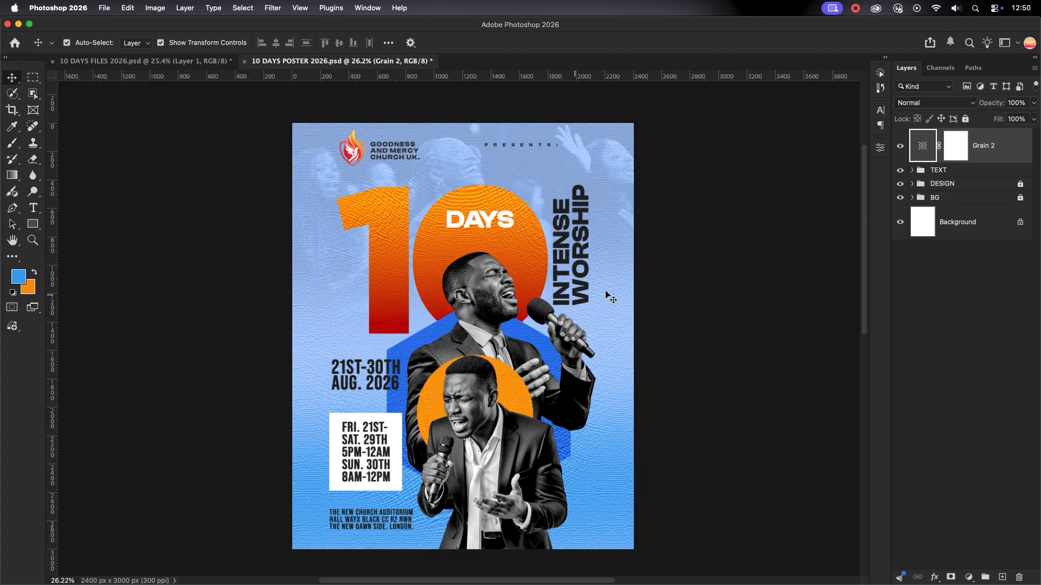
Hide the interface panels to examine the whole flyer with its grain effect.
key("Tab")
scroll(770, 246, "up", 2)
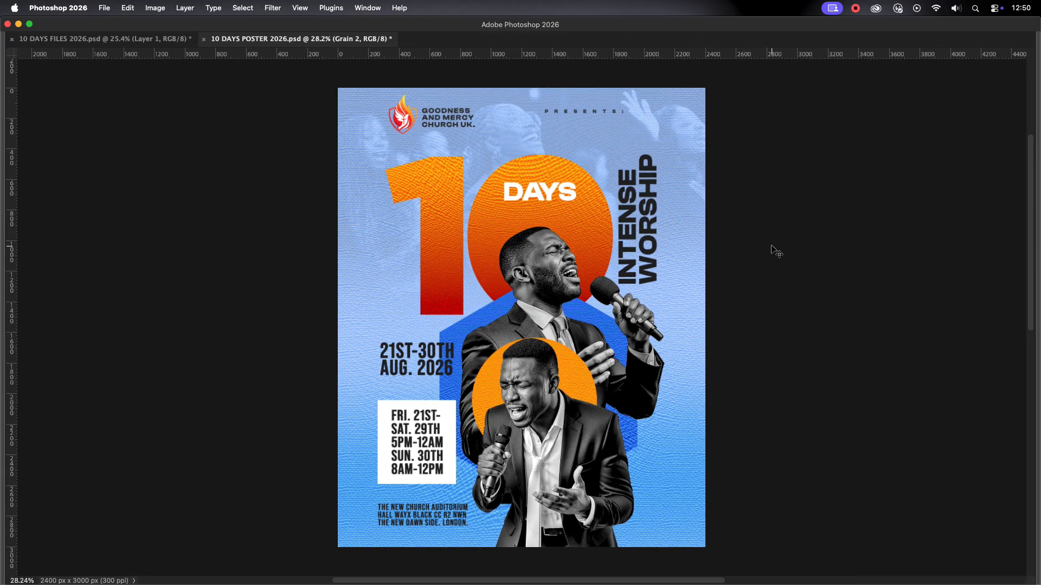